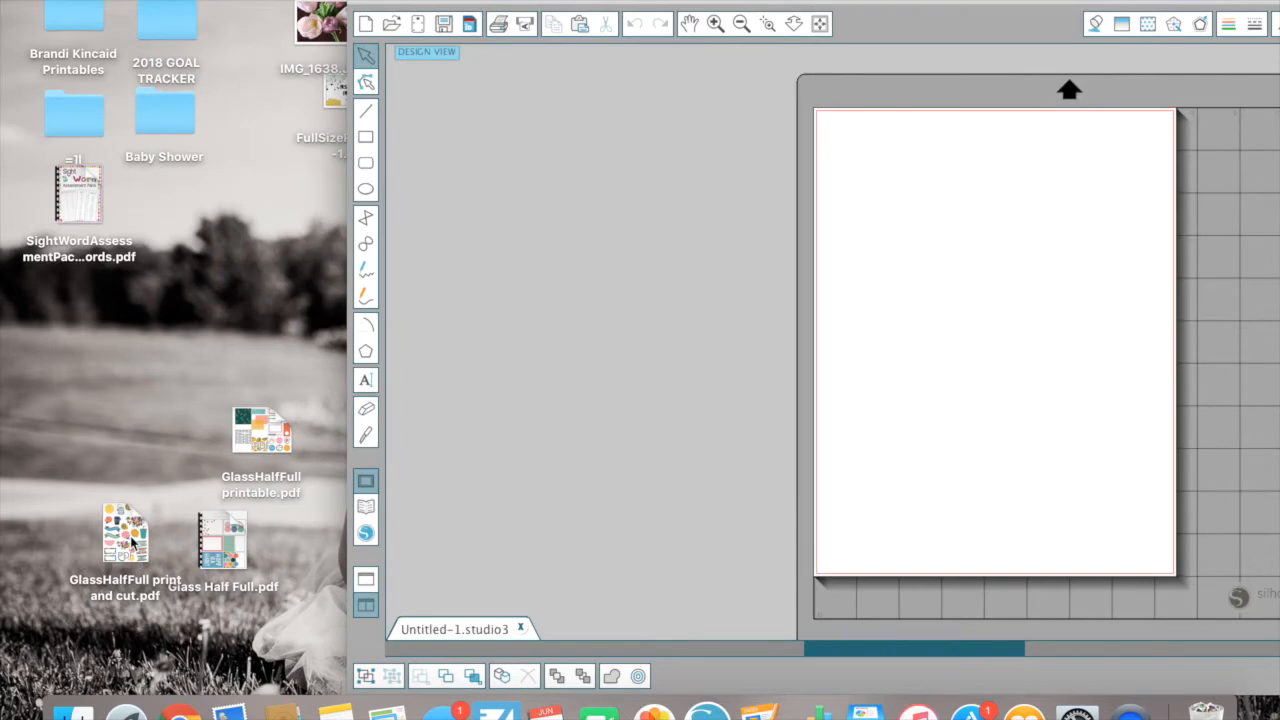
- Open "GlassHalfFull print and cut.pdf" from the desktop, export it as a JPEG to the Desktop, and close it
left_click(118, 541)
right_click(112, 540)
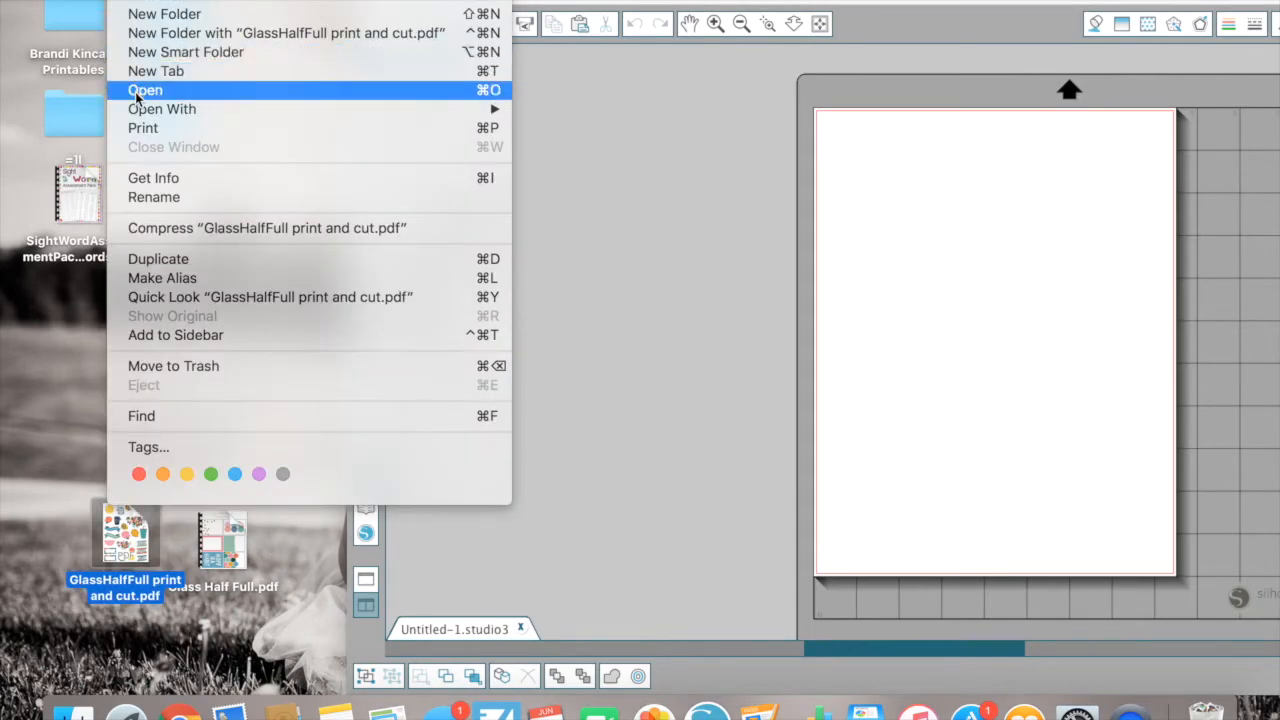
left_click(83, 469)
double_click(120, 532)
left_click(112, 2)
left_click(165, 204)
left_click(548, 227)
left_click(547, 190)
left_click(547, 188)
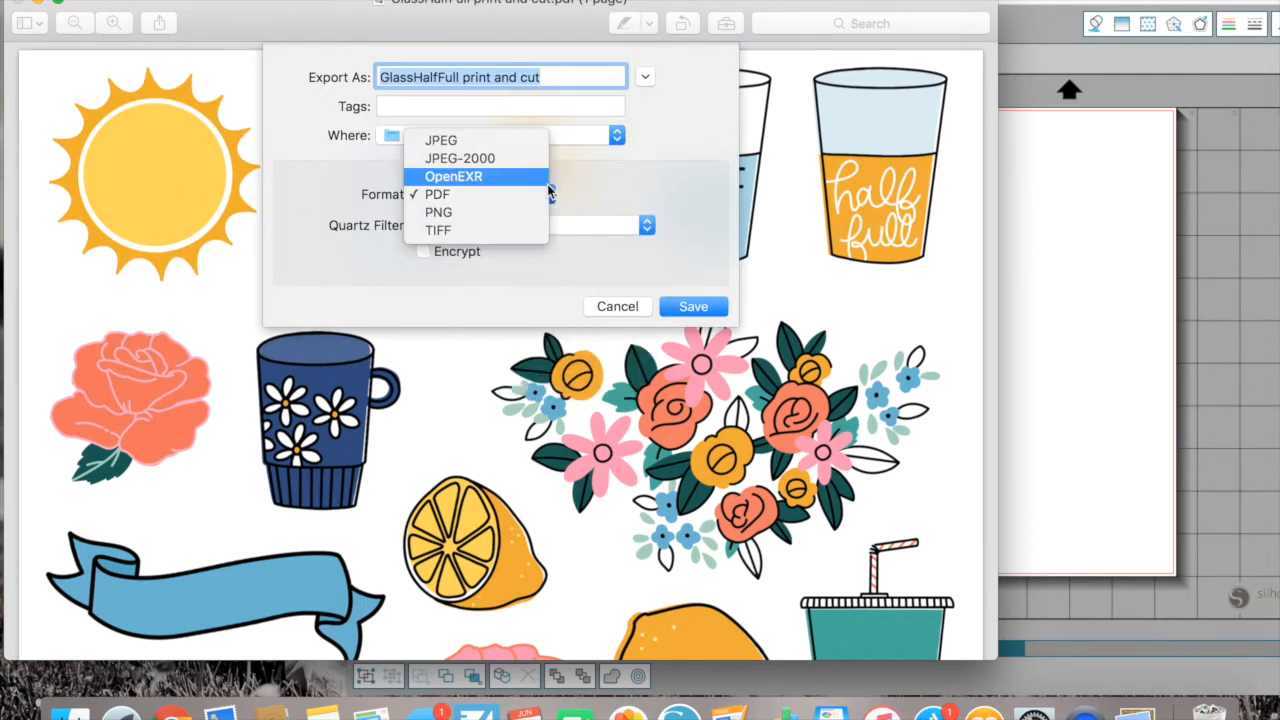
left_click(530, 140)
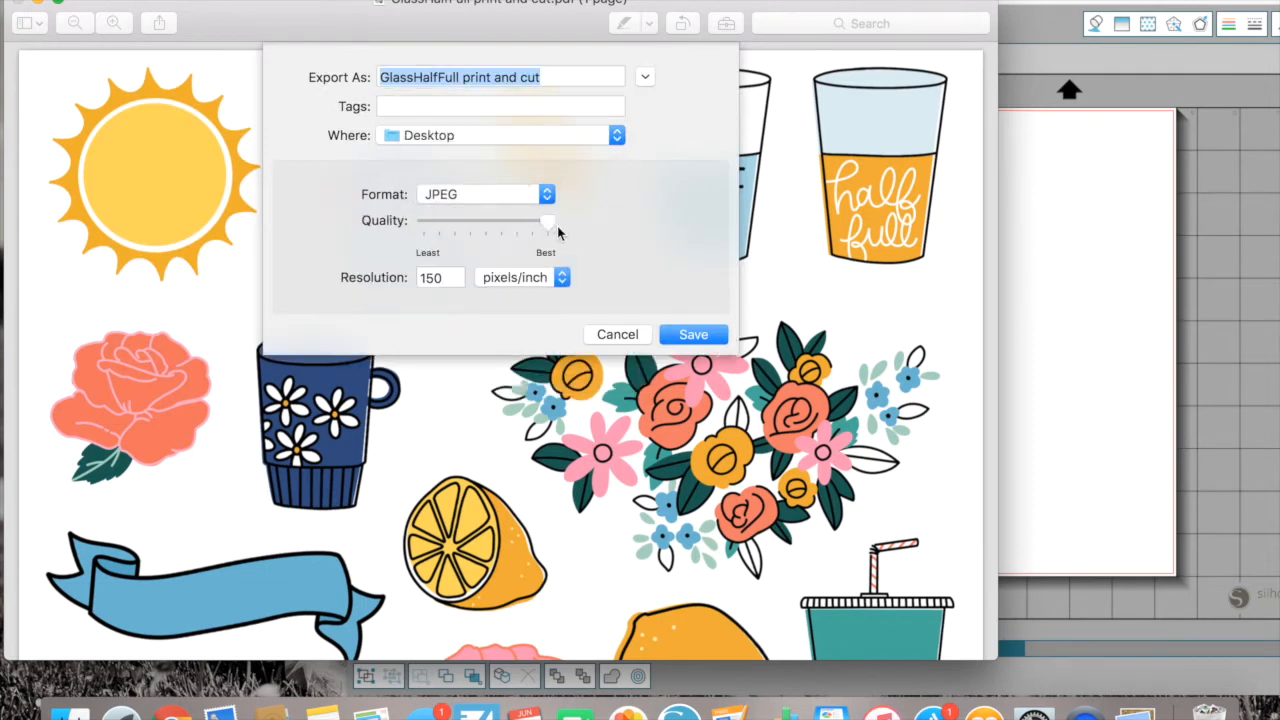
left_click(687, 335)
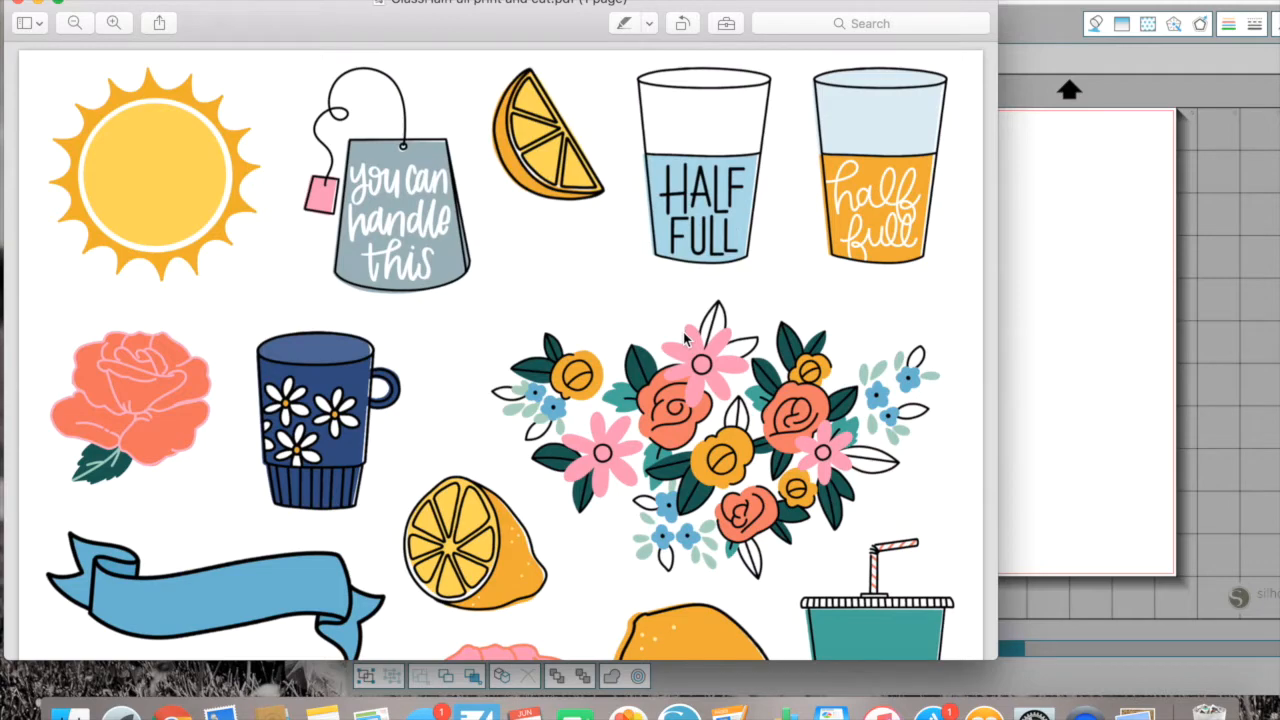
left_click(17, 4)
- Open "GlassHalfFull printable.pdf" from the desktop, export it as a JPEG to the Desktop, and close it
double_click(263, 436)
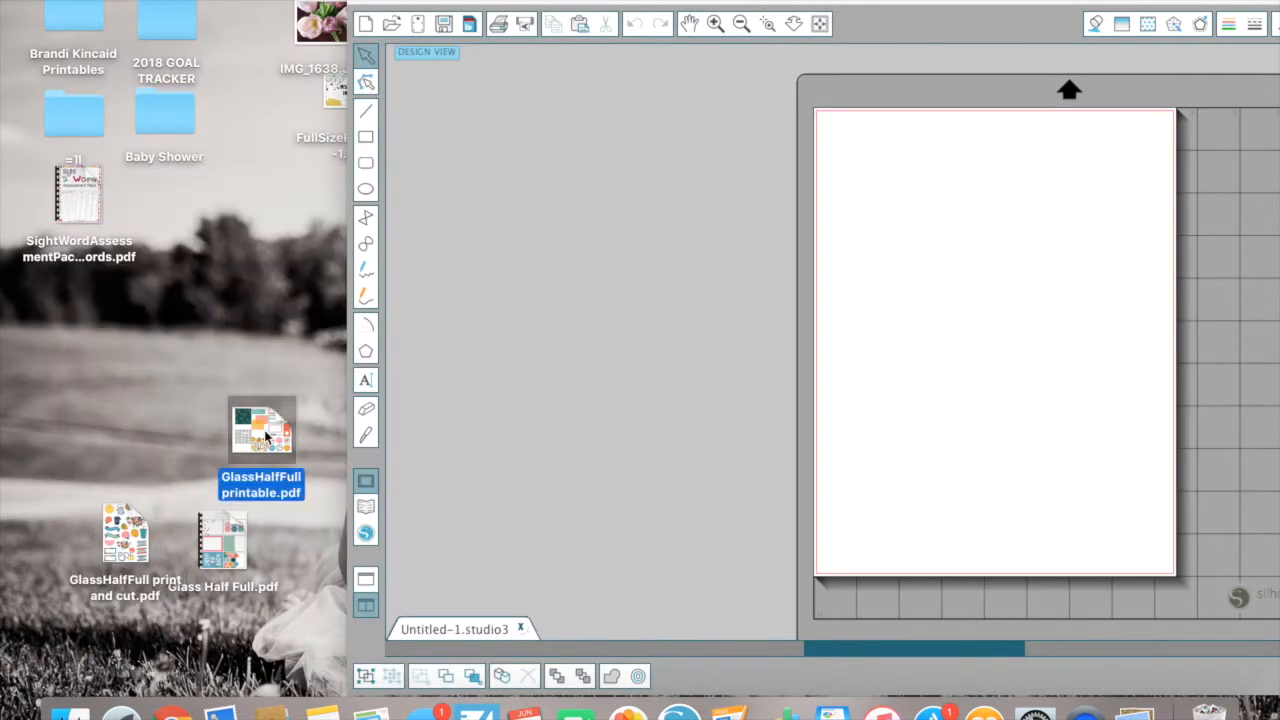
left_click(145, 0)
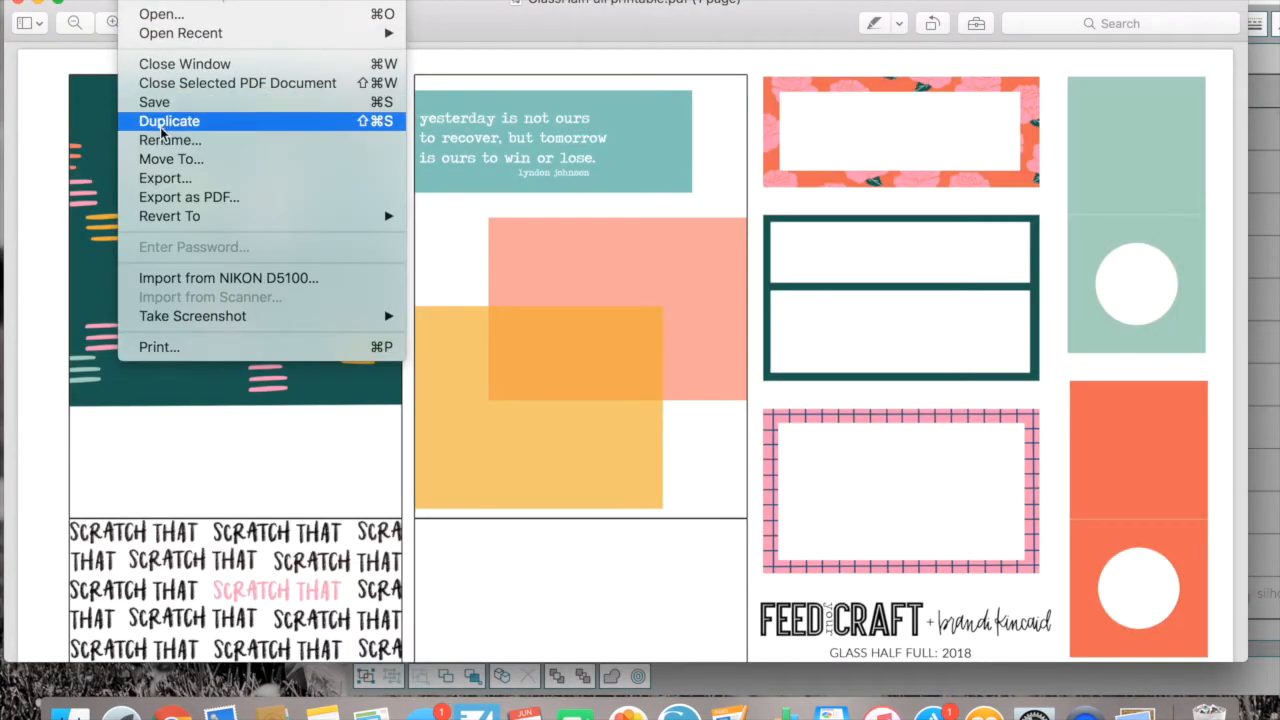
left_click(164, 178)
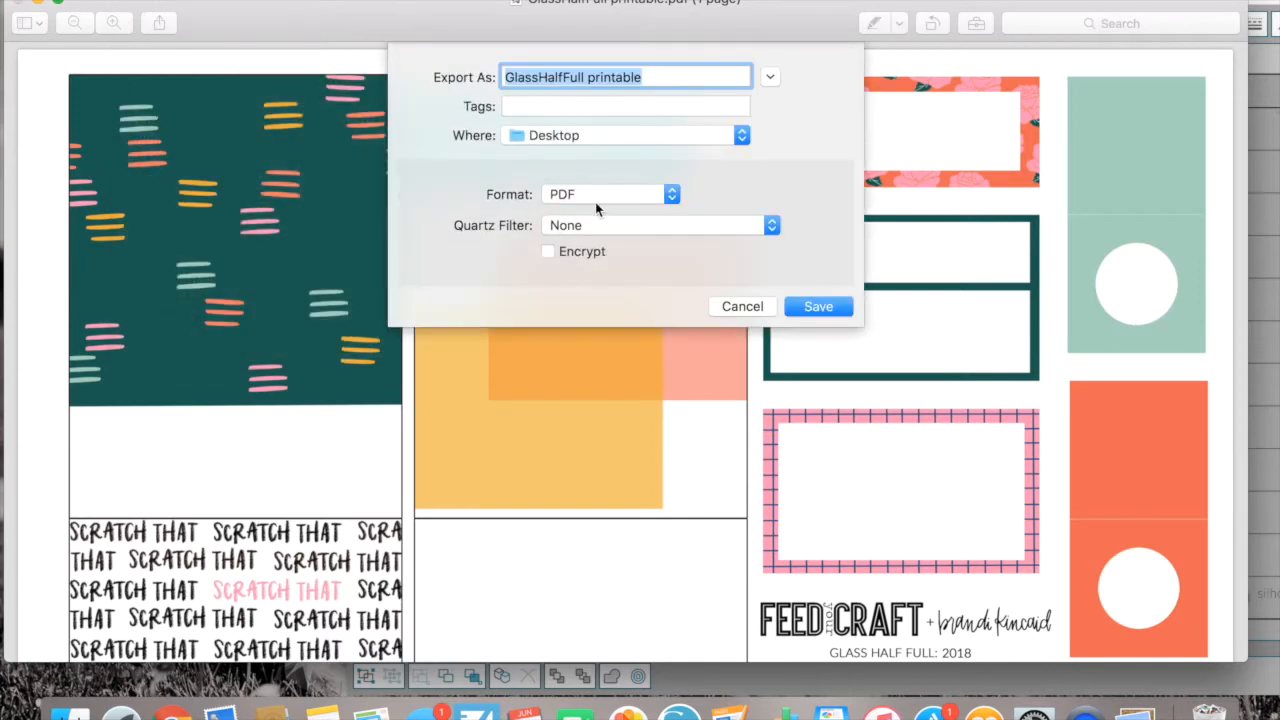
left_click(676, 194)
left_click(645, 147)
left_click(679, 222)
left_click(818, 335)
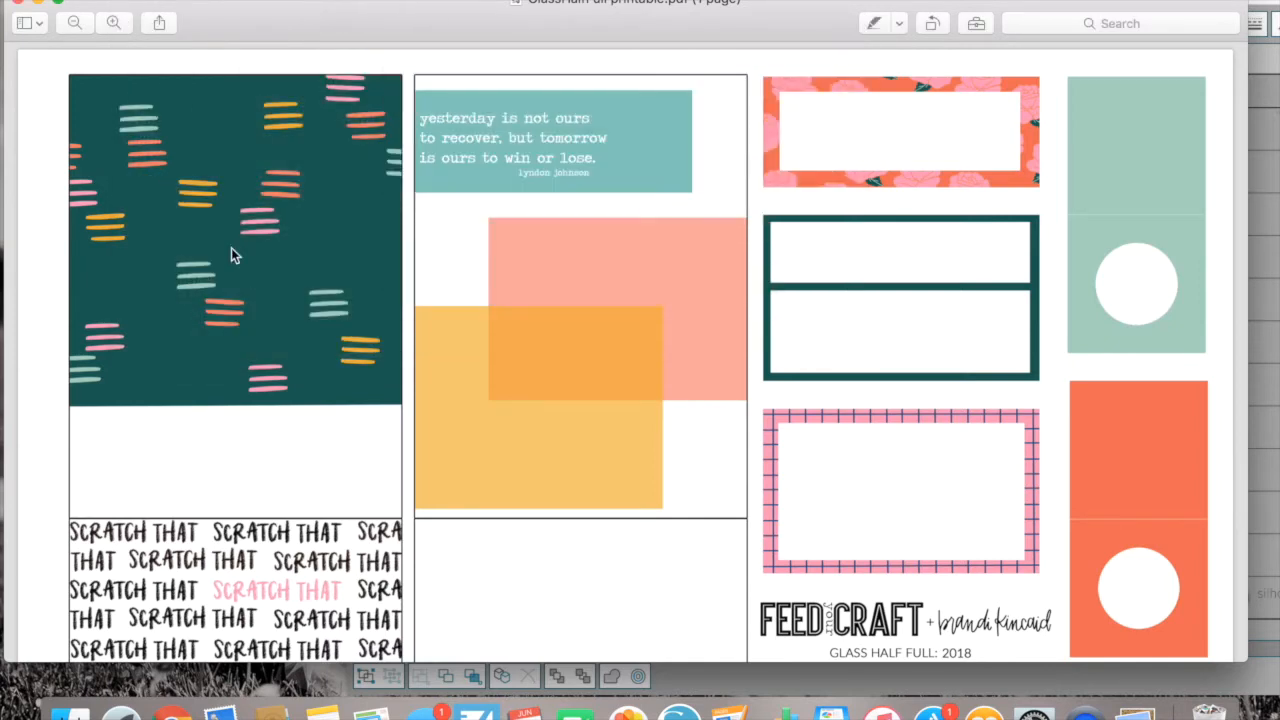
left_click(18, 4)
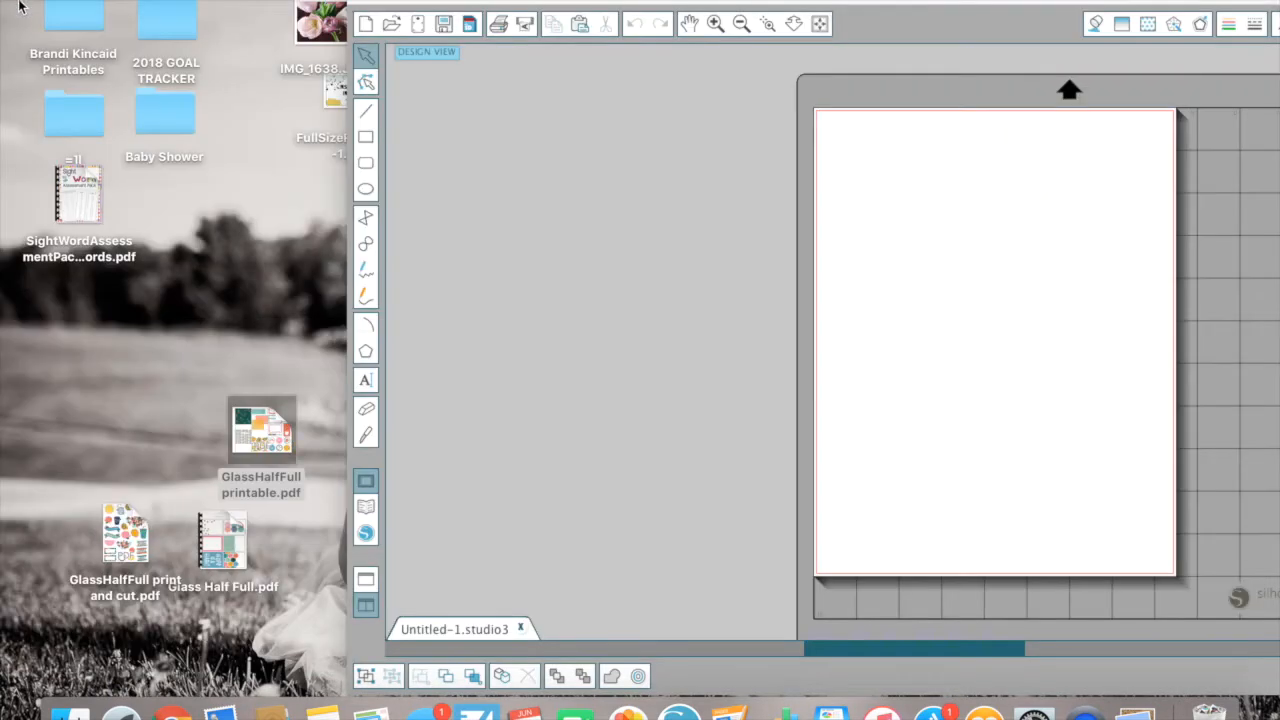
- Place the exported "GlassHalfFull print and cut" JPEG from the desktop onto the blank Silhouette Studio design page
left_click_drag(549, 4, 60, 4)
left_click_drag(1216, 250, 491, 266)
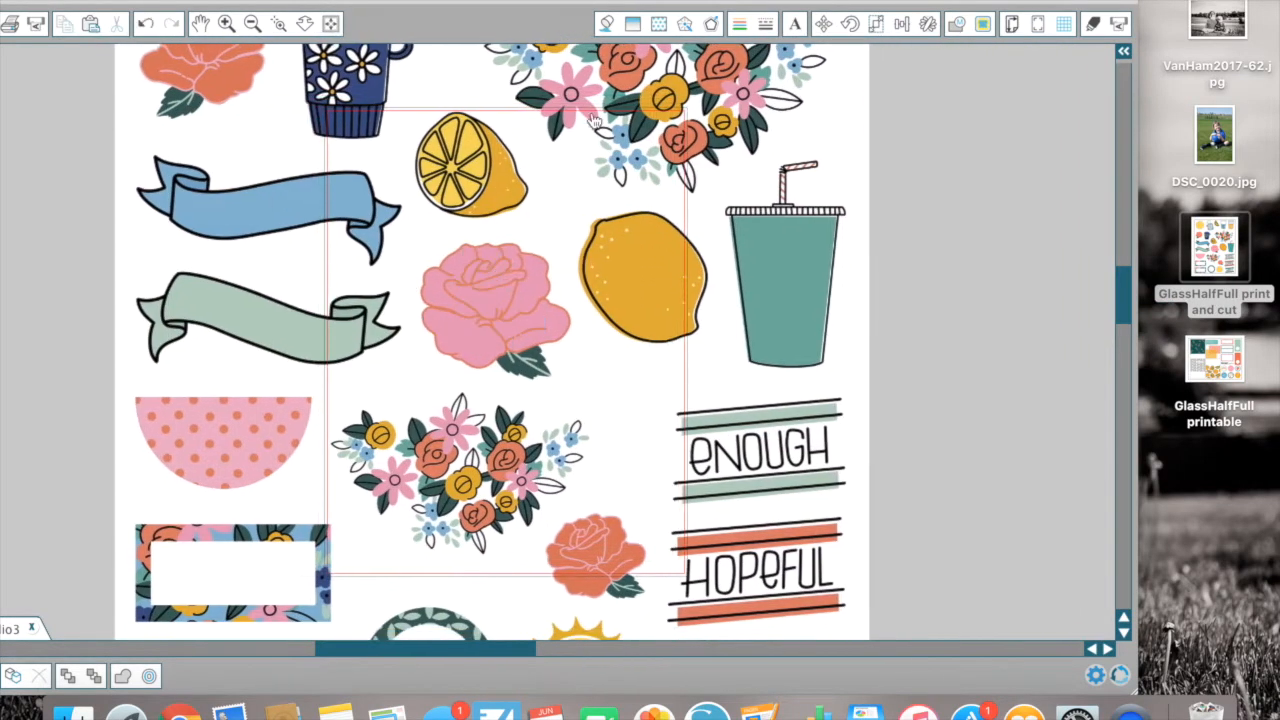
left_click_drag(545, 4, 680, 4)
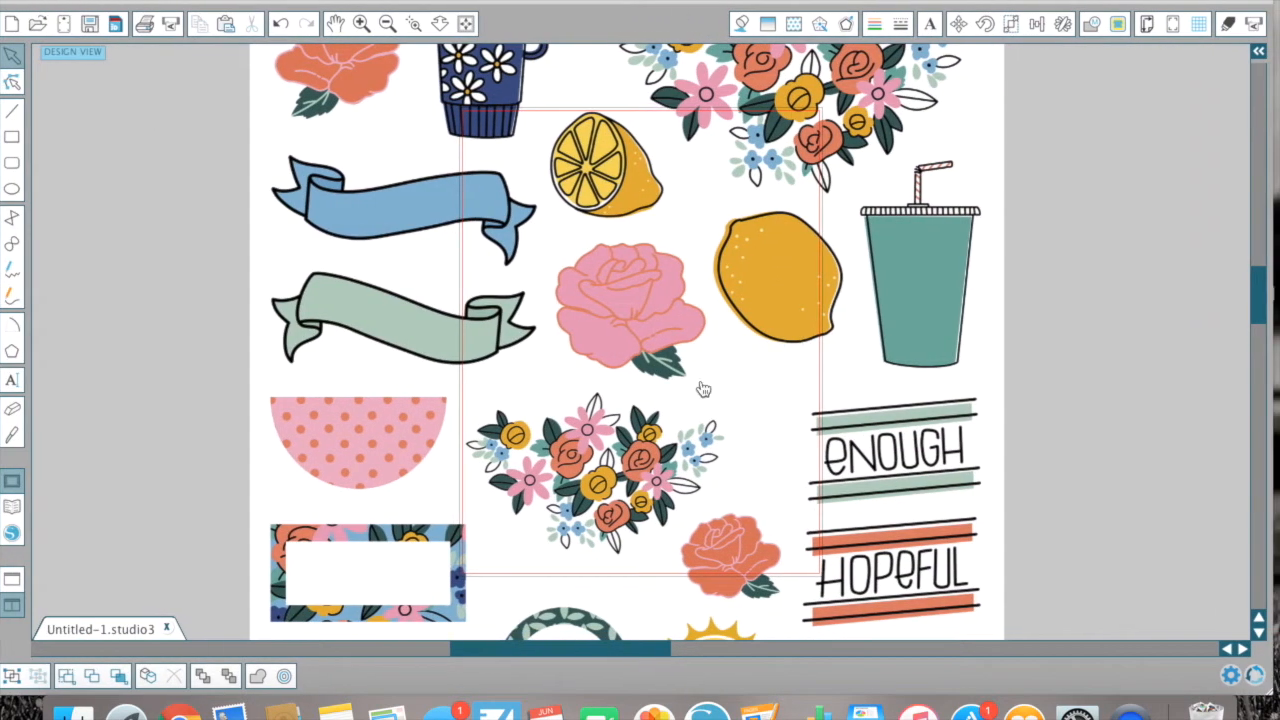
- Scale the imported sticker sheet down to about 8.6 by 11.1 in and align it over the design page
left_click_drag(700, 366, 633, 177)
left_click(633, 177)
left_click_drag(942, 563, 506, 186)
left_click_drag(470, 104, 688, 542)
left_click_drag(820, 552, 757, 491)
left_click_drag(691, 417, 748, 516)
left_click(1055, 338)
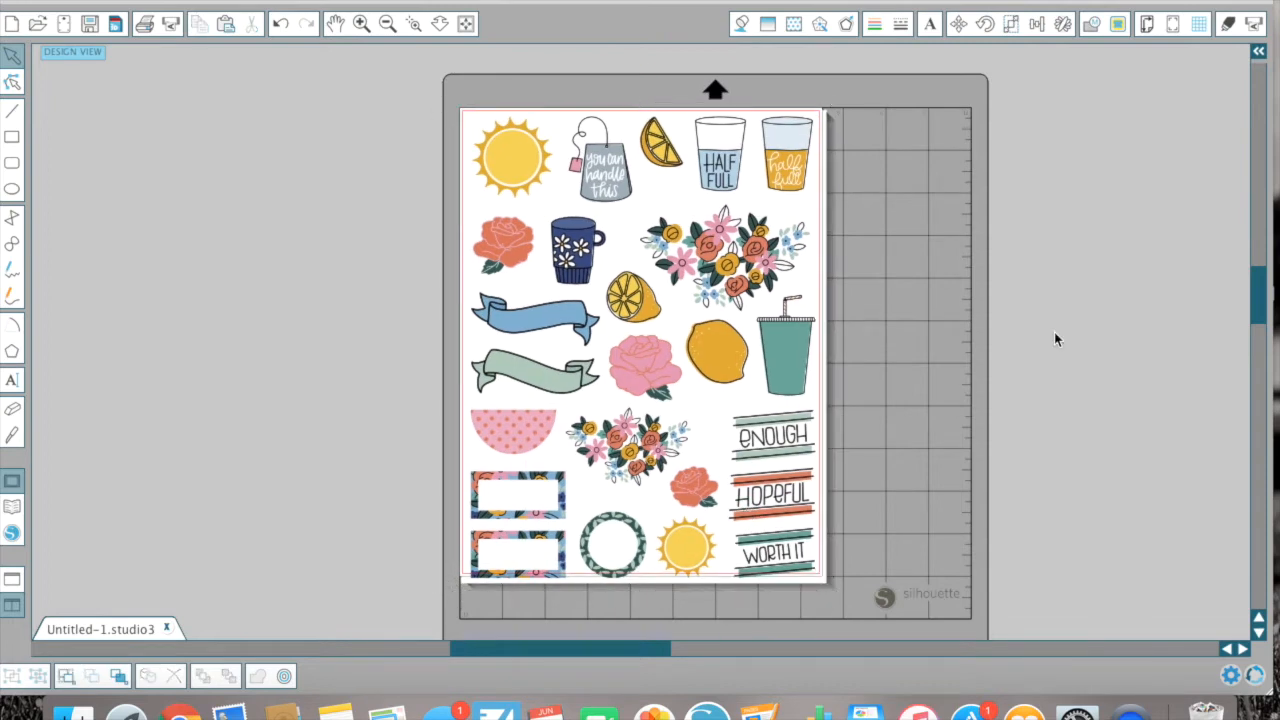
- Turn on Type 1 (CAMEO, Portrait) registration marks and display the design page settings
left_click(1177, 25)
left_click(1211, 140)
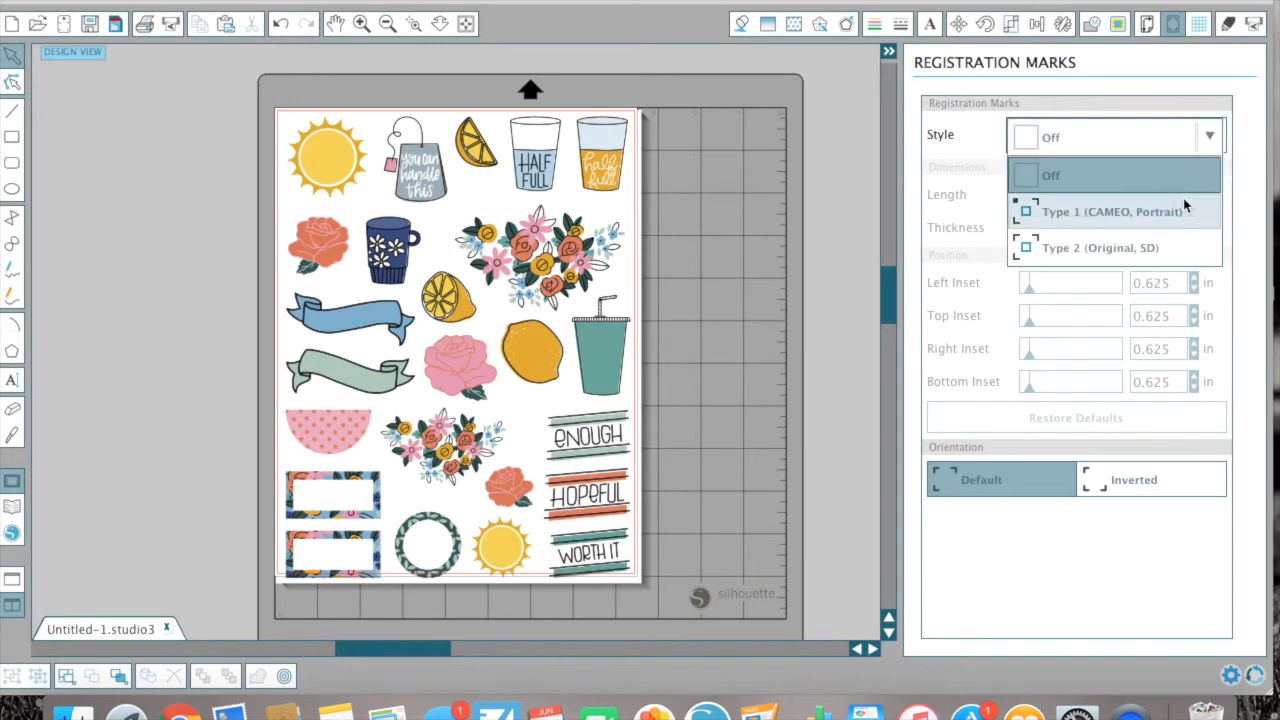
left_click(1183, 210)
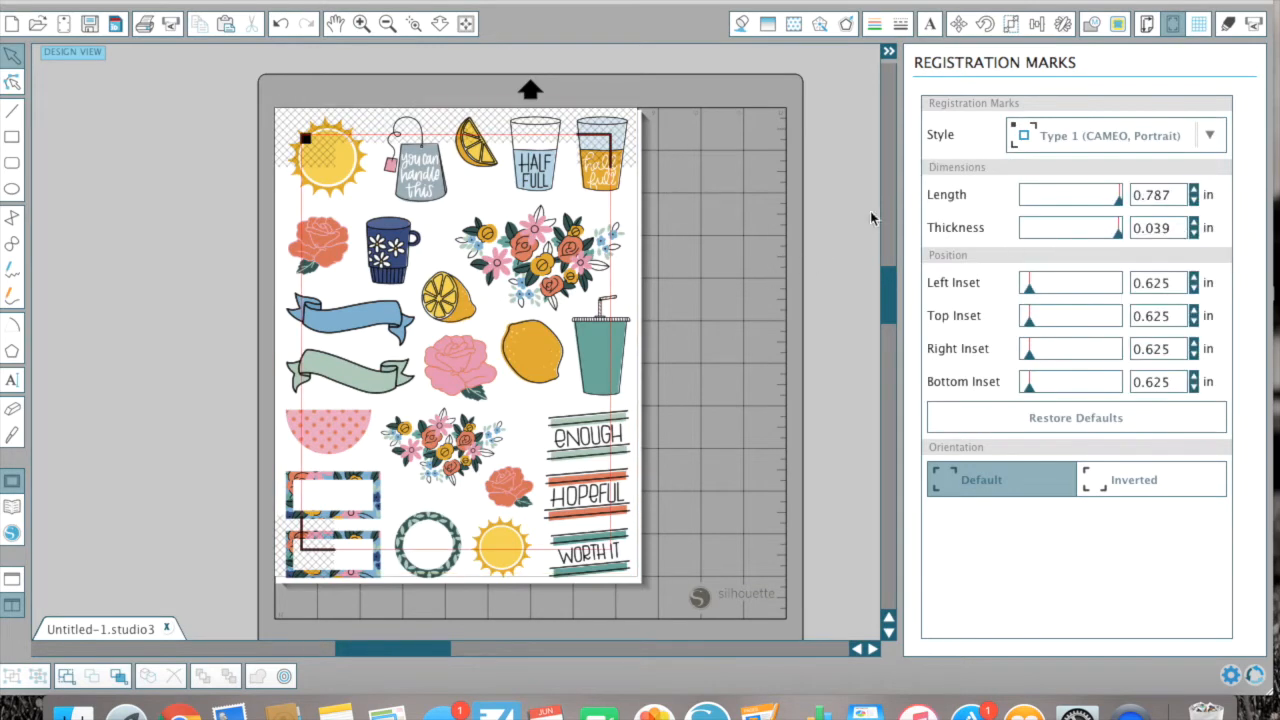
left_click(1146, 23)
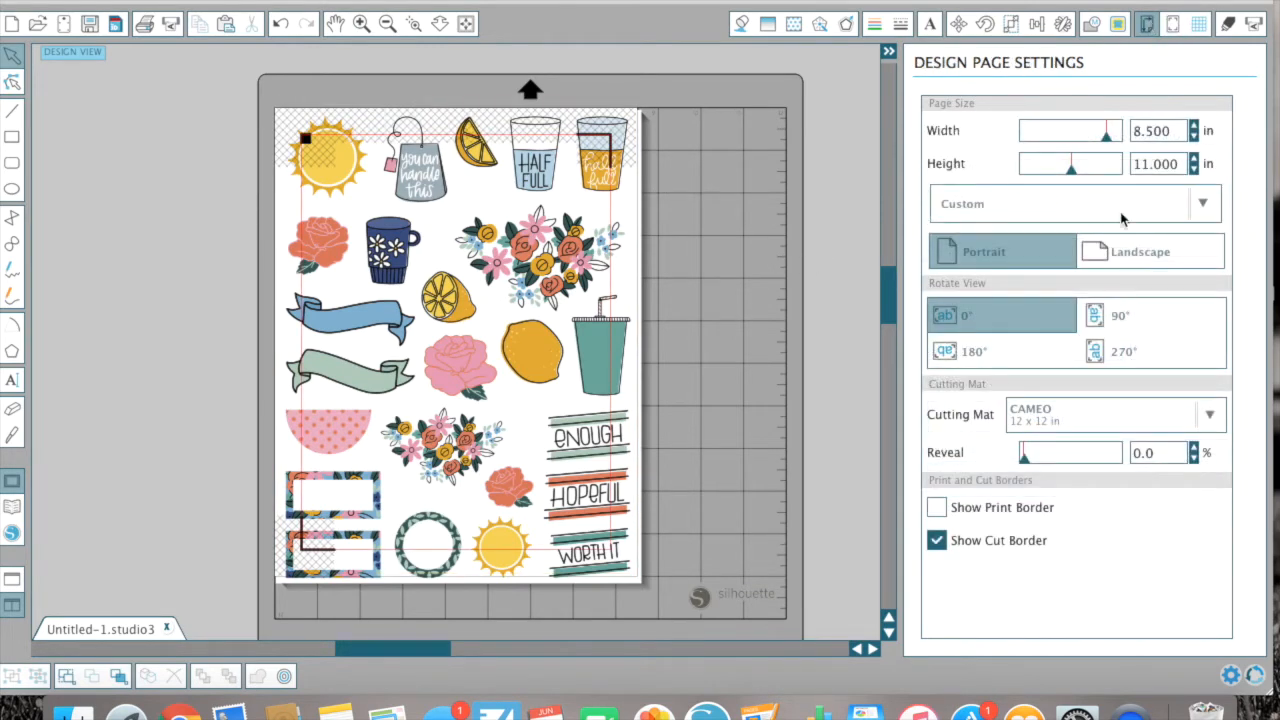
- Shrink the sticker sheet to about 6.97 by 9.02 in and position its artwork within the red cut border
left_click(535, 253)
left_click_drag(517, 477, 835, 476)
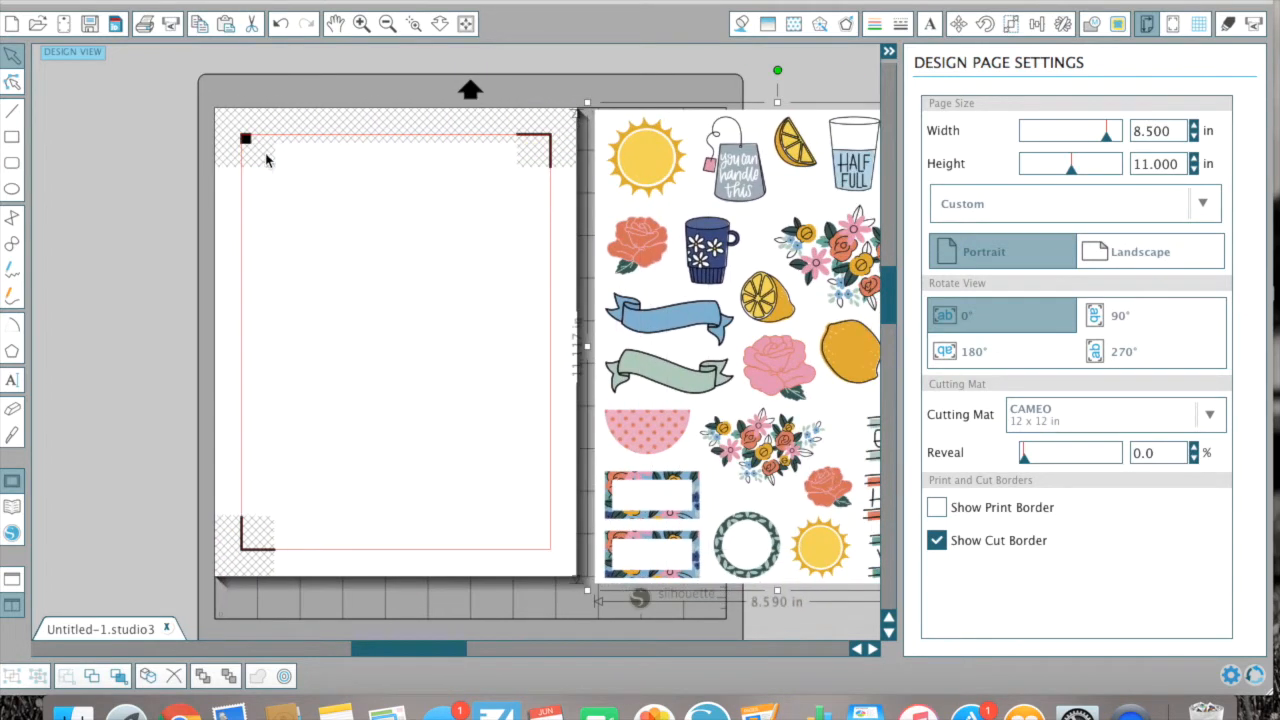
left_click_drag(715, 515, 333, 512)
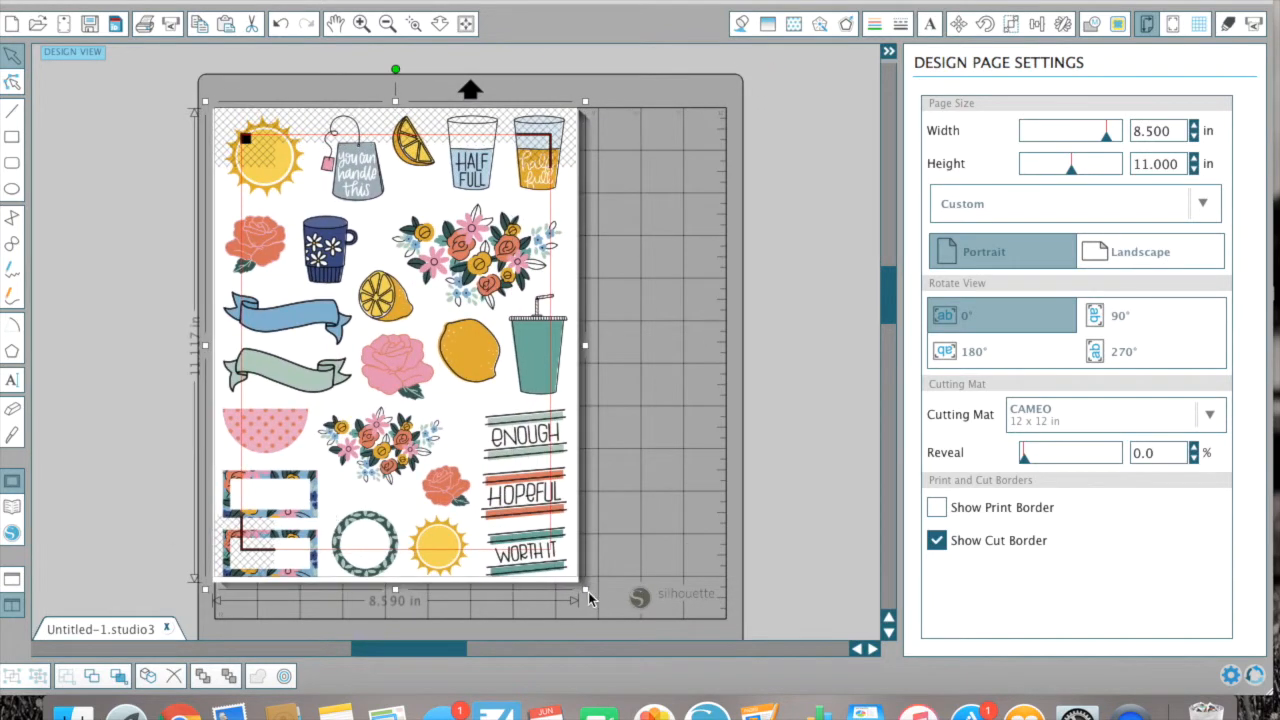
left_click_drag(585, 592, 546, 540)
left_click_drag(477, 476, 498, 531)
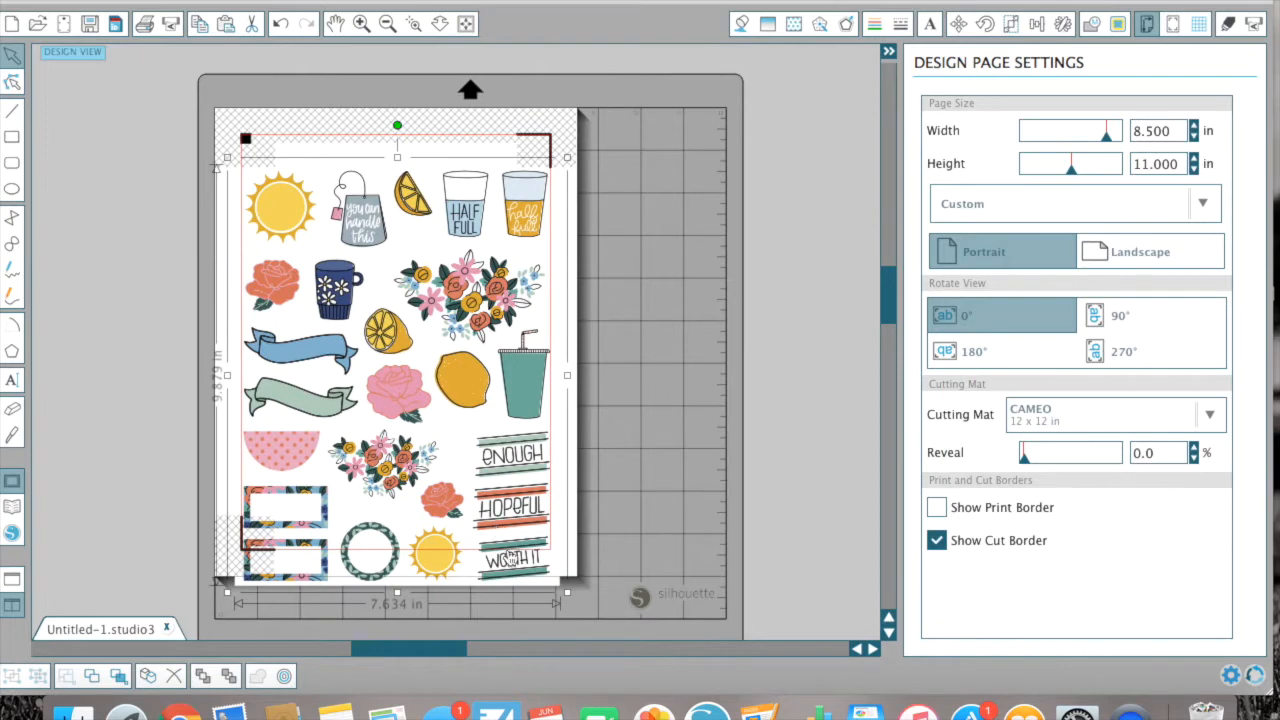
left_click_drag(567, 593, 538, 555)
left_click_drag(481, 497, 489, 499)
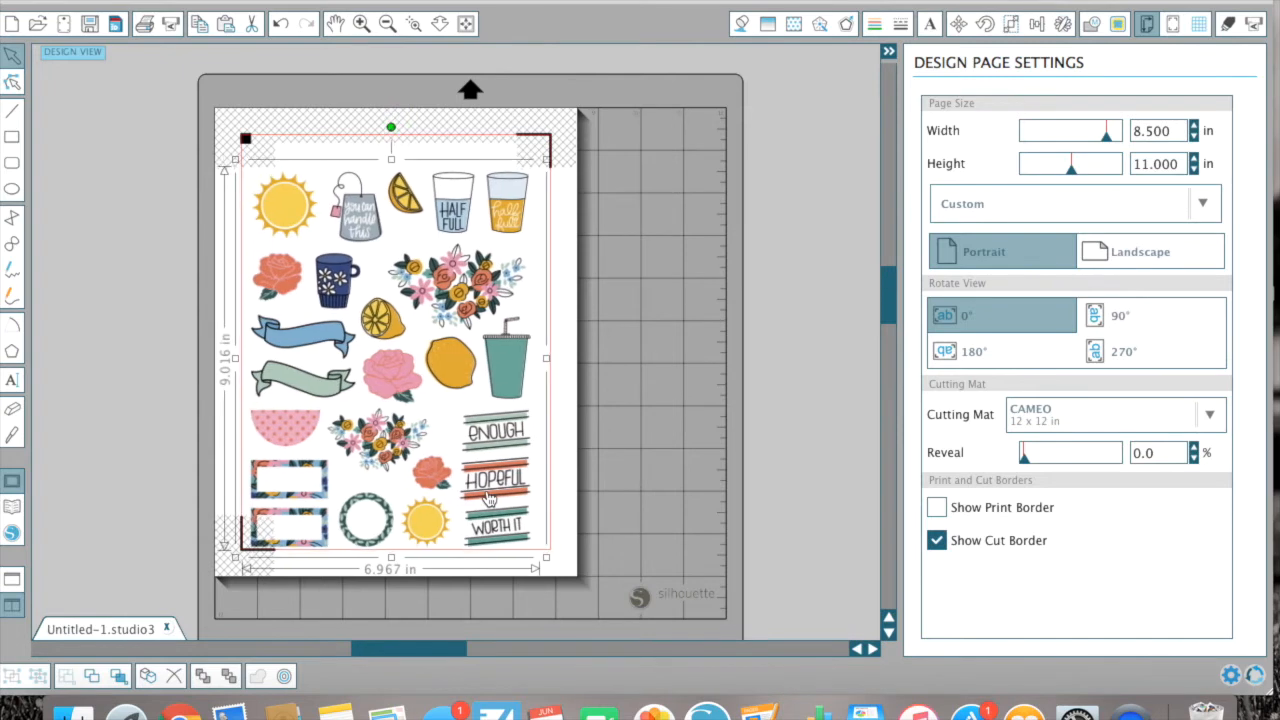
- Cut the lower floral label frame, which overlaps the bottom-left registration mark, free from the sheet with the Knife
left_click(362, 25)
scroll(885, 347, "down", 3)
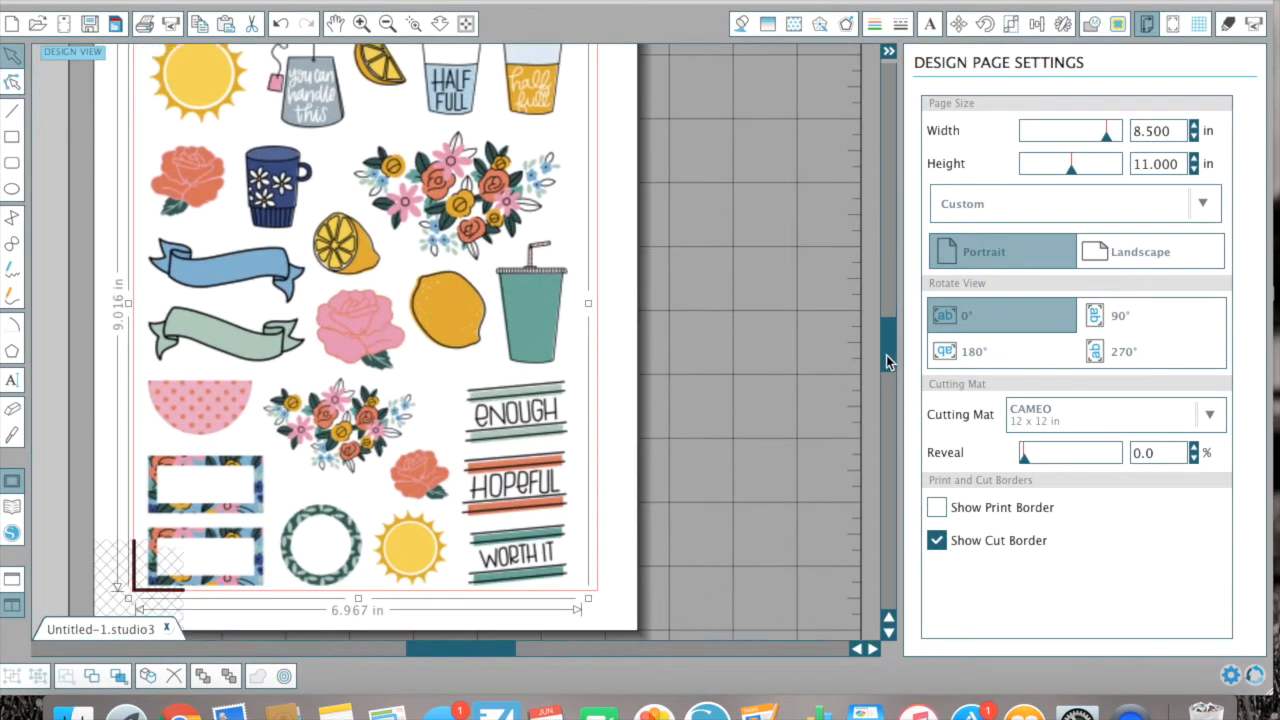
scroll(505, 648, "left", 3)
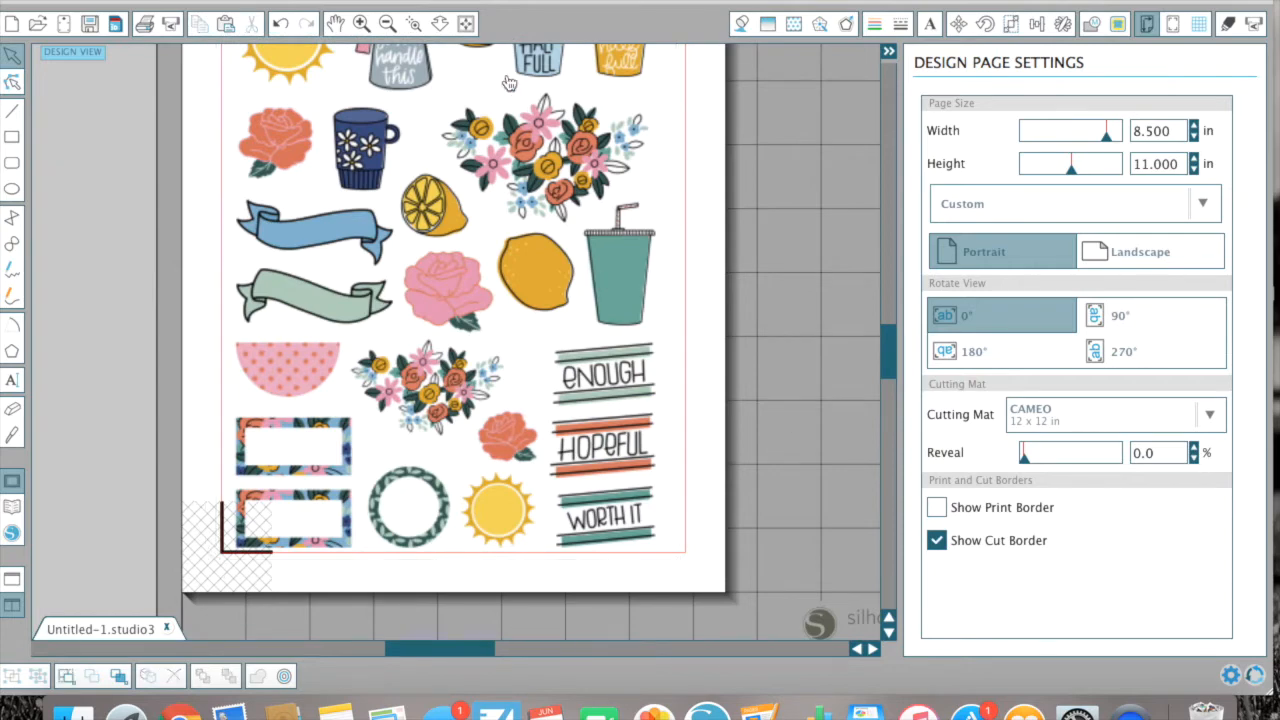
left_click(361, 23)
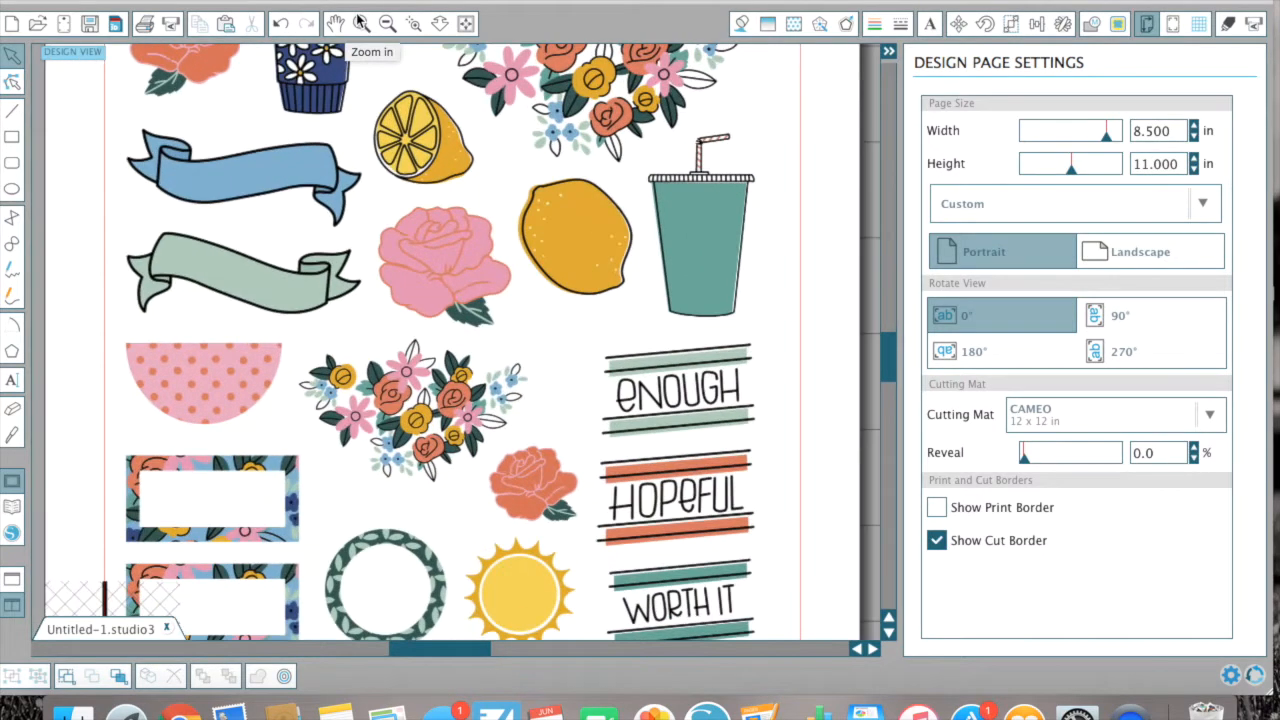
left_click_drag(889, 361, 889, 375)
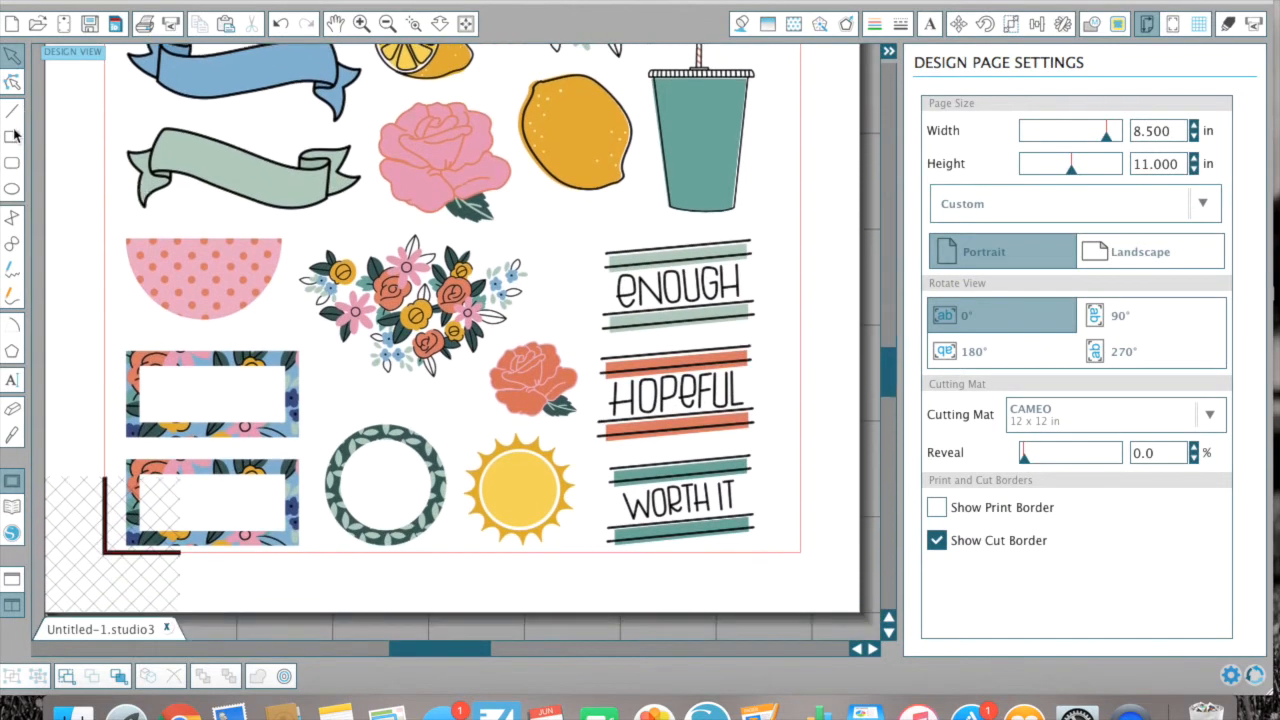
left_click(13, 437)
mouse_move(94, 440)
left_mouse_down()
mouse_move(316, 443)
mouse_move(318, 610)
left_mouse_up()
- Cut the lemon slice between the tea tag and the "Half Full" glass free from the sheet with straight knife cuts
left_click_drag(885, 393, 889, 315)
left_click_drag(430, 138, 431, 332)
left_click_drag(535, 327, 522, 68)
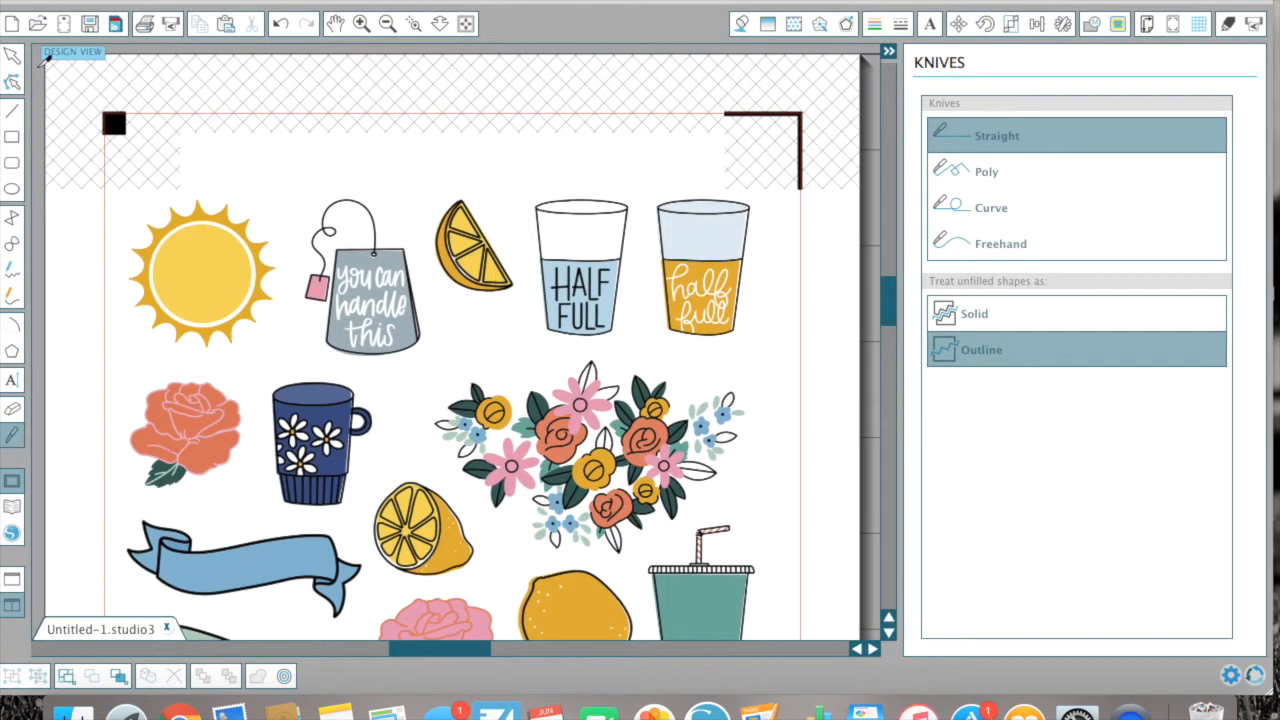
- Move the cut-out floral label aside and put the lemon slice in its place, clear of the bottom-left registration mark
left_click(12, 56)
left_click_drag(467, 264, 807, 445)
scroll(807, 445, "down", 10)
left_click_drag(240, 400, 639, 161)
left_click(386, 24)
left_click_drag(718, 284, 328, 396)
left_click_drag(889, 364, 881, 322)
- Rotate the cut-out floral label 90 degrees to stand upright and fit it between the tea tag and the "Half Full" glass
left_click_drag(577, 490, 484, 165)
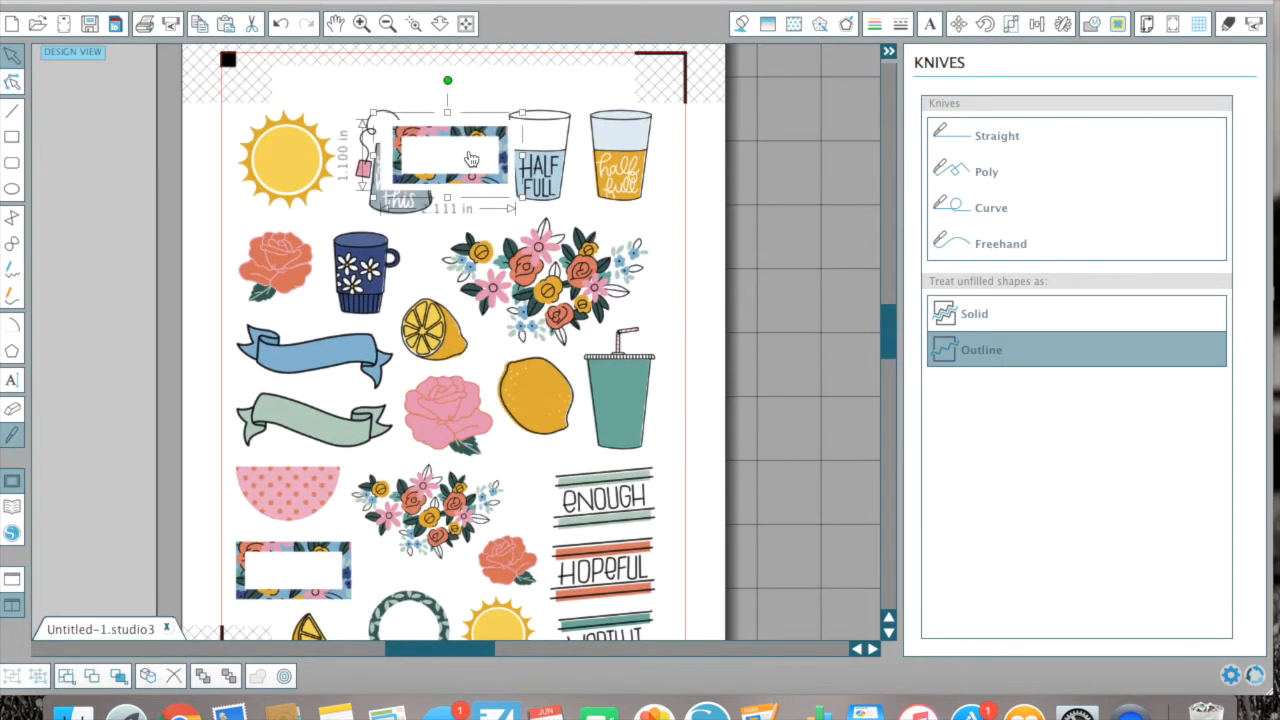
left_click_drag(447, 79, 522, 155)
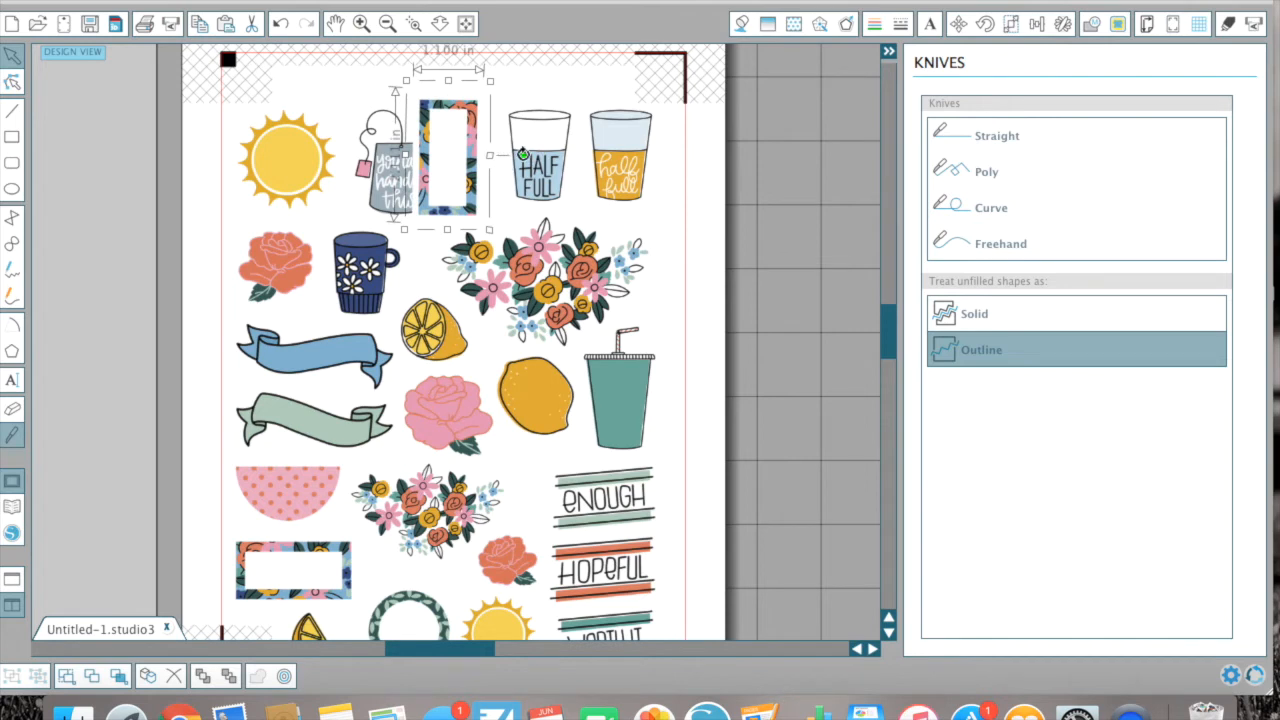
left_click_drag(470, 160, 495, 149)
left_click(804, 179)
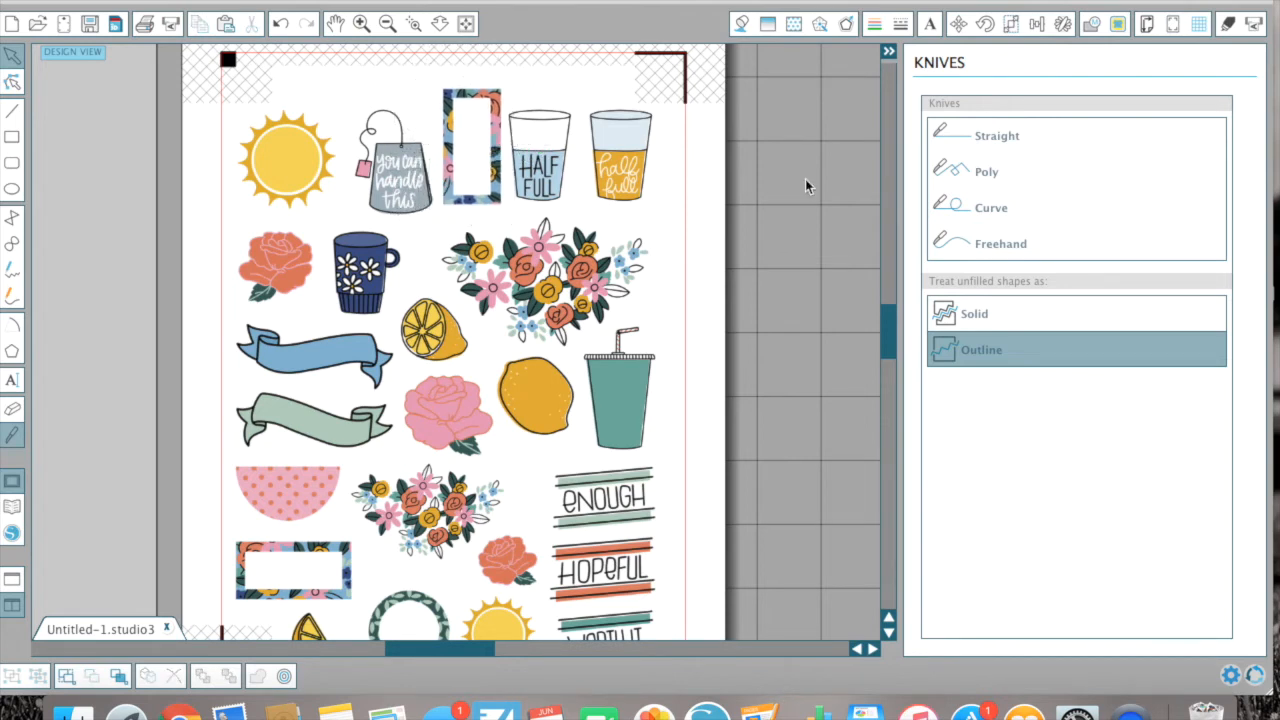
- Trace the outer edge of the large sun at the top of the sheet with the high pass filter at 40
left_click(465, 23)
left_click(387, 23)
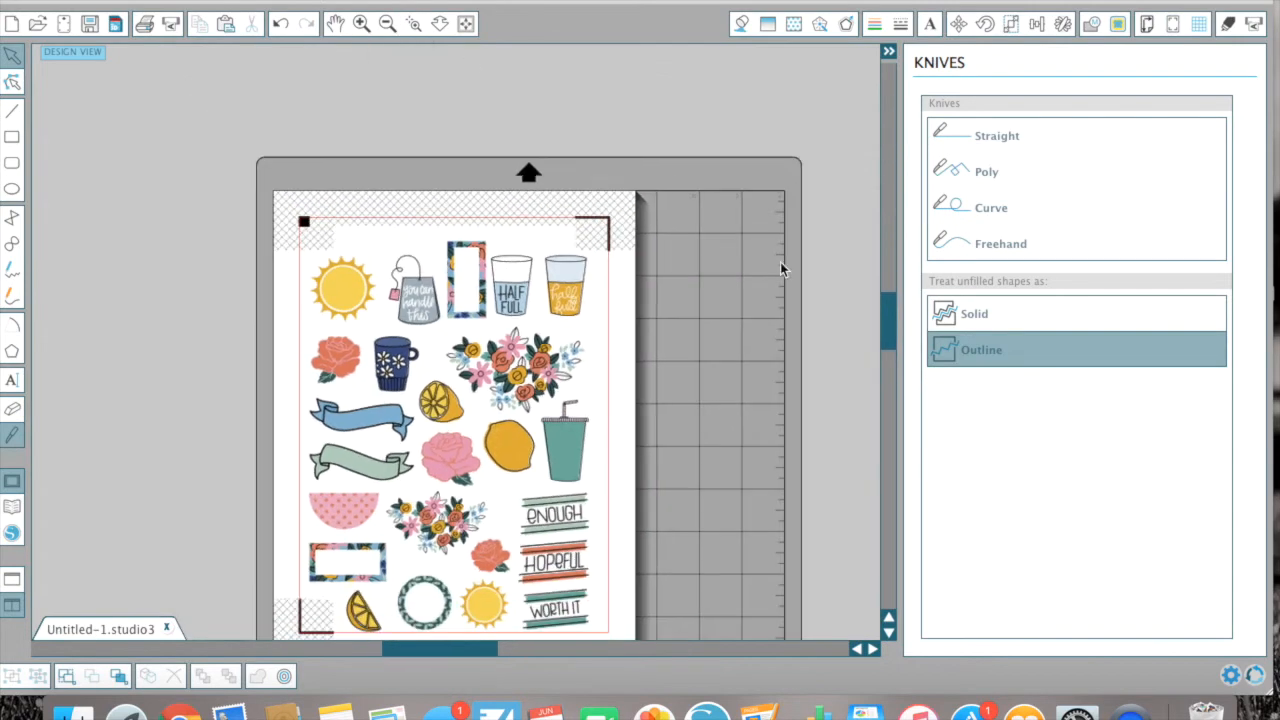
left_click_drag(889, 322, 893, 335)
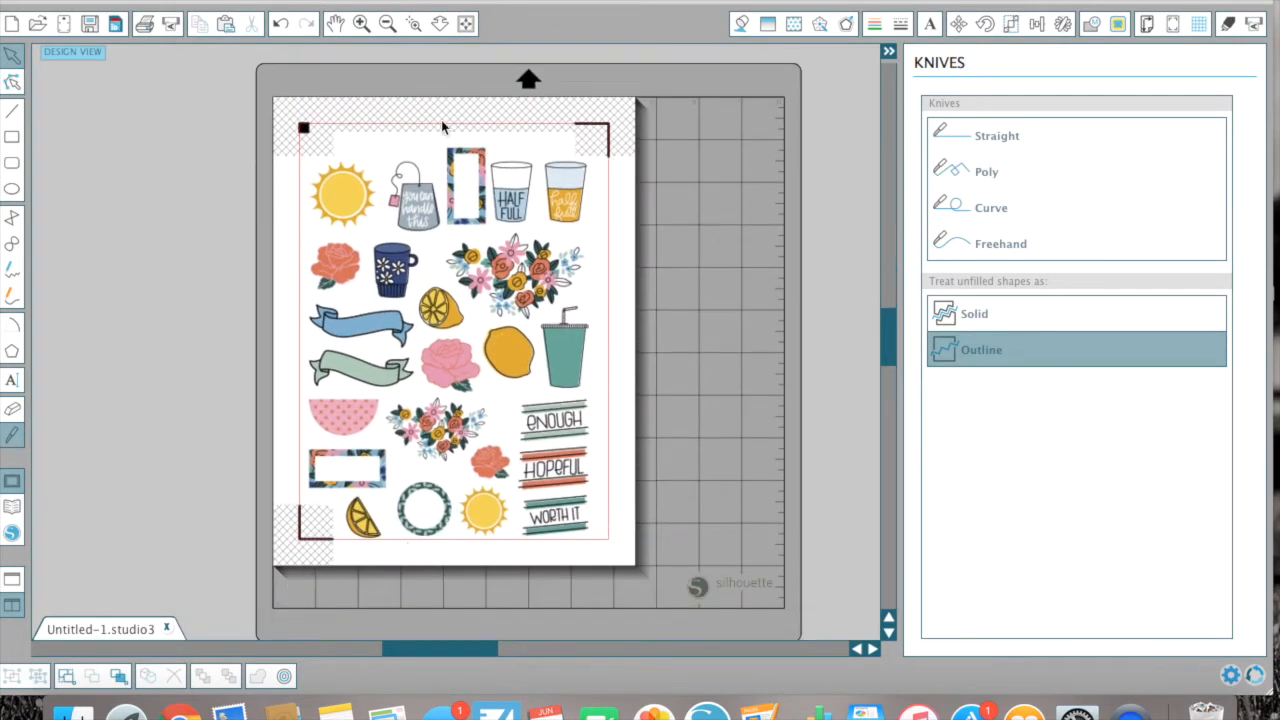
left_click(361, 24)
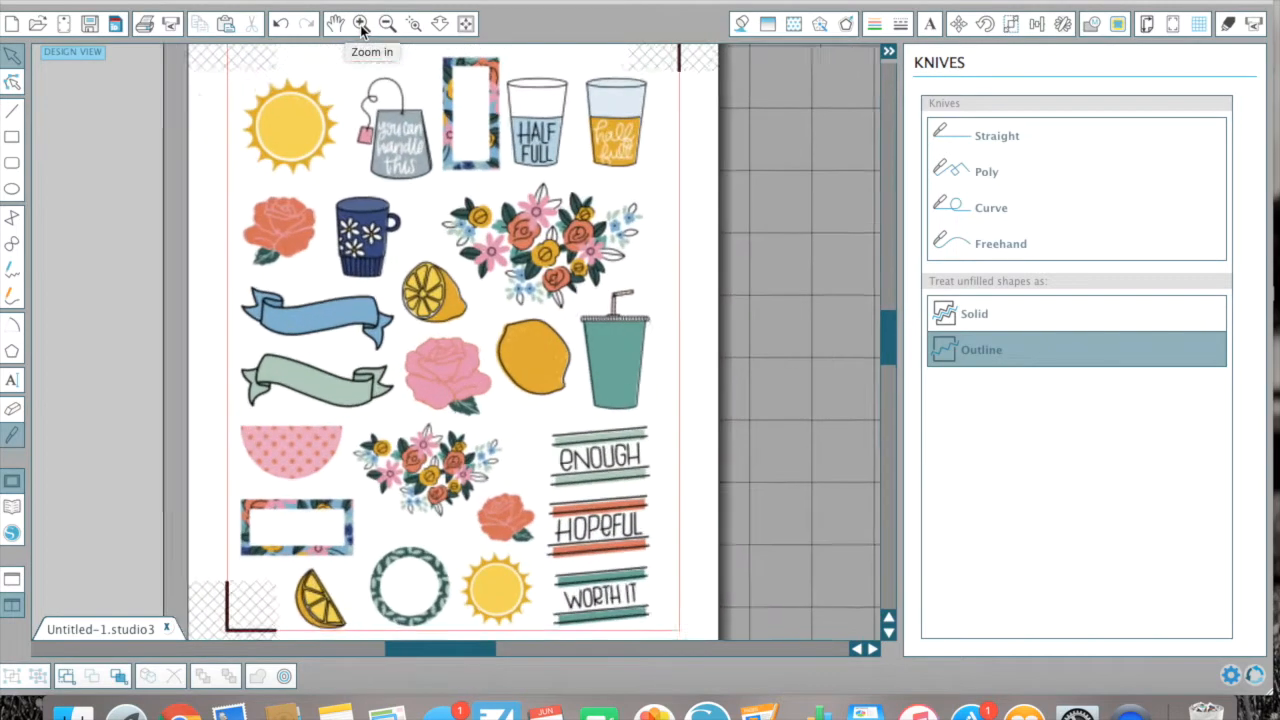
left_click(361, 24)
scroll(893, 314, "up", 5)
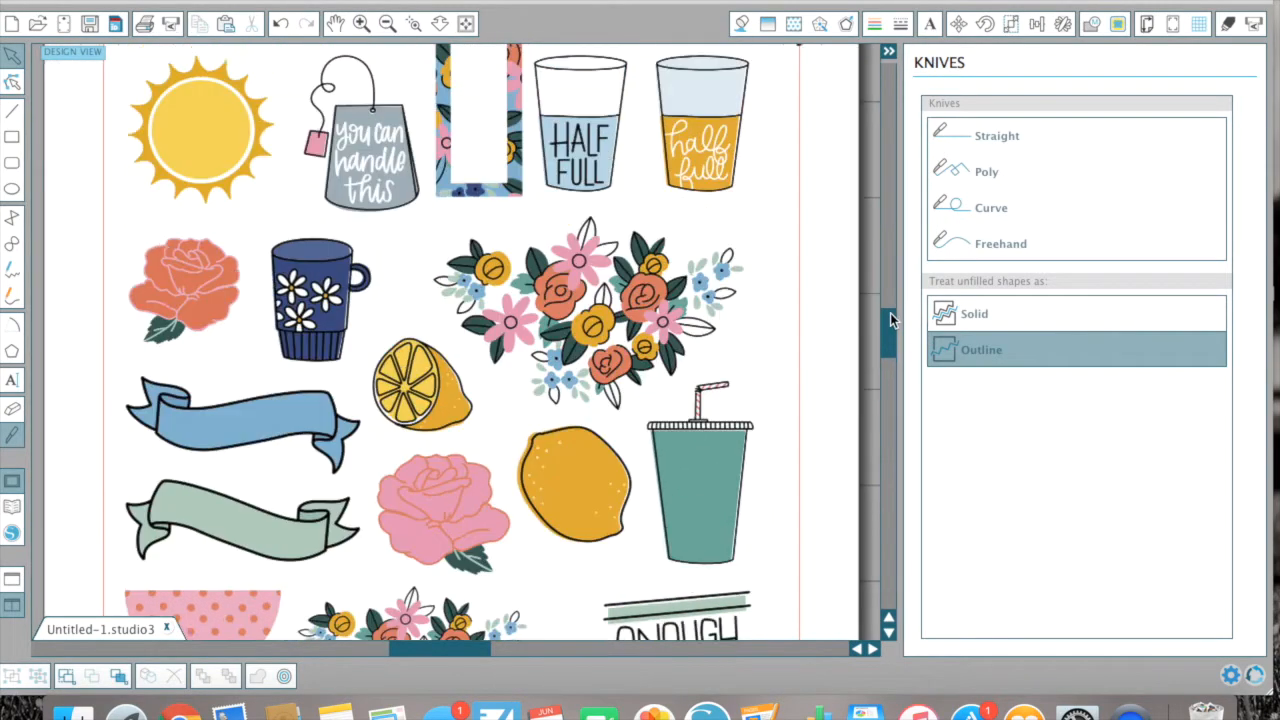
left_click(1119, 24)
left_click(1009, 135)
left_click_drag(112, 202, 292, 367)
left_click(936, 330)
mouse_move(1027, 373)
left_mouse_down()
mouse_move(1045, 371)
mouse_move(1035, 368)
left_mouse_up()
left_click(980, 240)
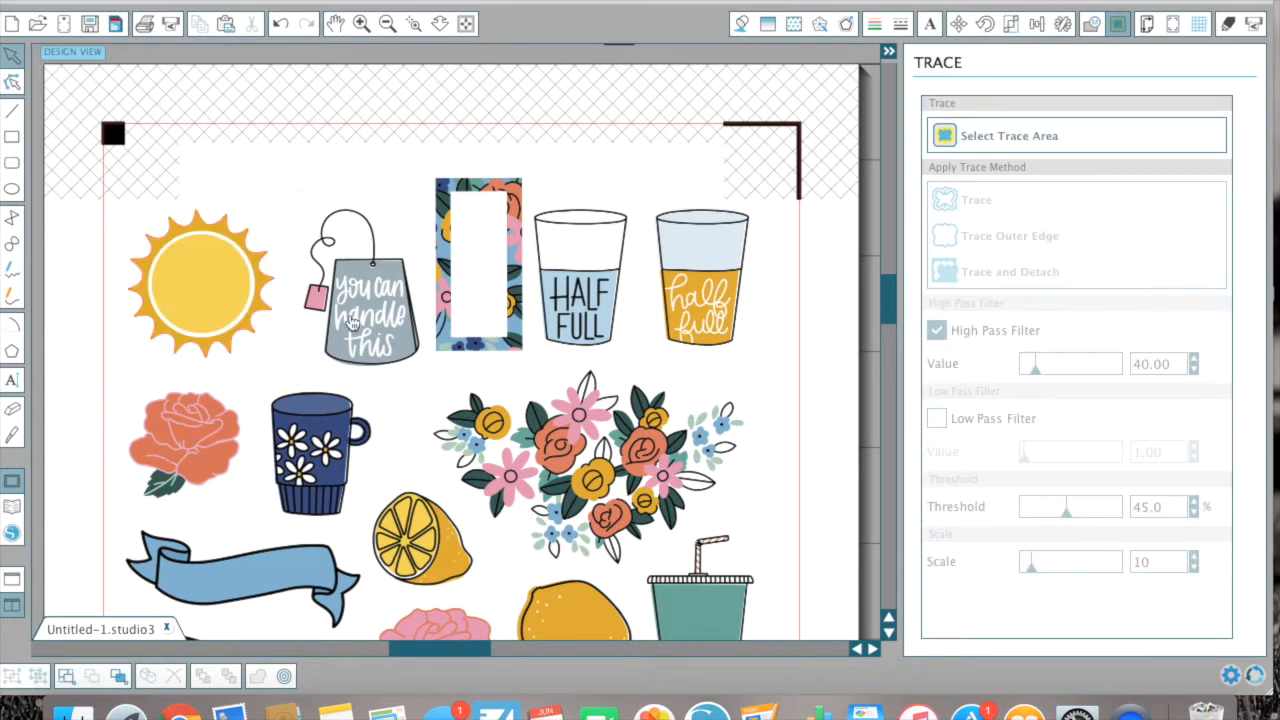
- Trace the outer edge of the upright floral label with the high pass filter set to 52
left_click(1008, 135)
left_click_drag(424, 158, 540, 368)
left_click_drag(1028, 372, 1039, 368)
left_click(1007, 237)
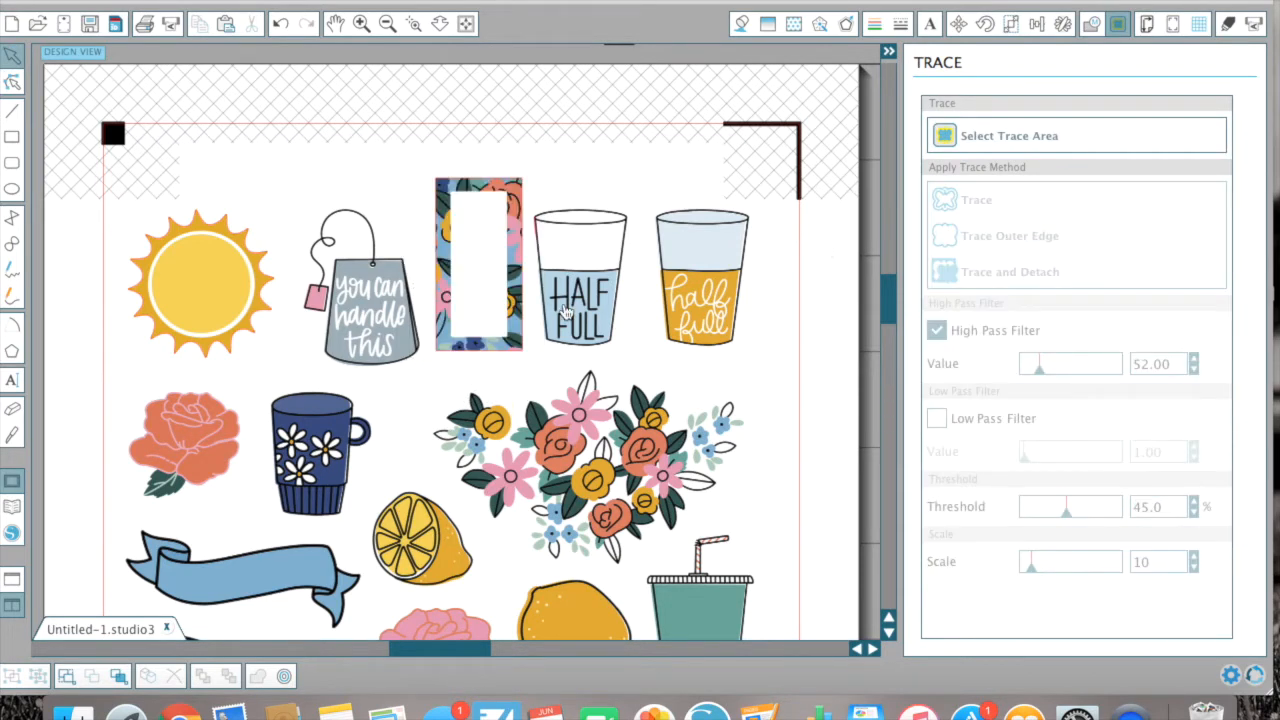
- Shift the artwork aside, erase the stray cut line beside the upright floral label, and realign the artwork with the traced outlines
mouse_move(515, 294)
left_mouse_down()
mouse_move(620, 288)
mouse_move(496, 291)
mouse_move(513, 292)
left_mouse_up()
left_click_drag(590, 289, 606, 289)
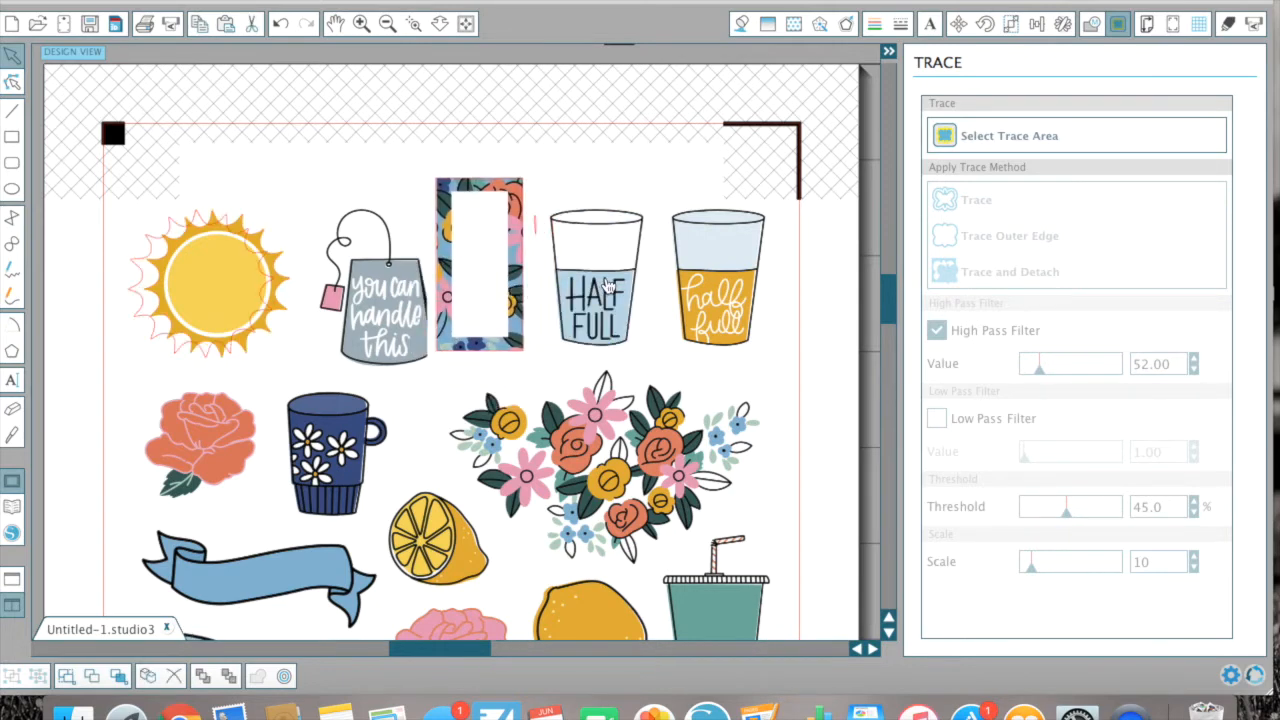
left_click(16, 410)
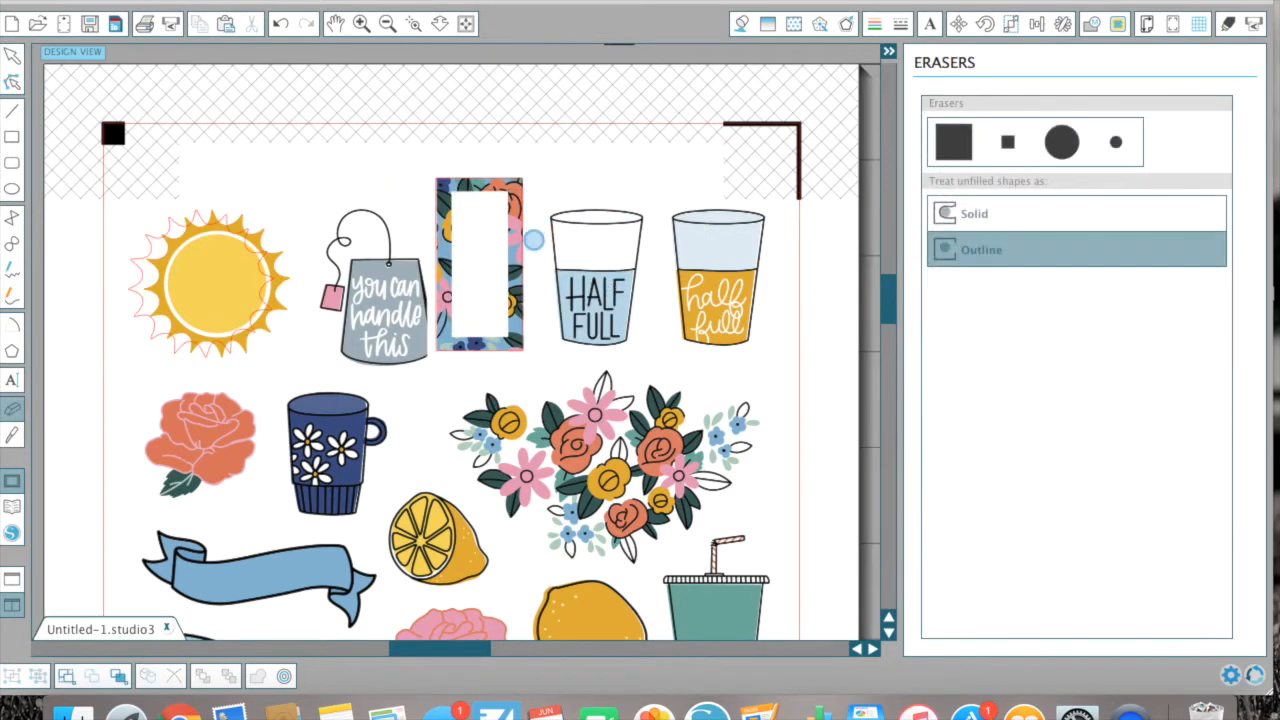
left_click(14, 56)
left_click_drag(588, 283, 574, 283)
left_click(858, 236)
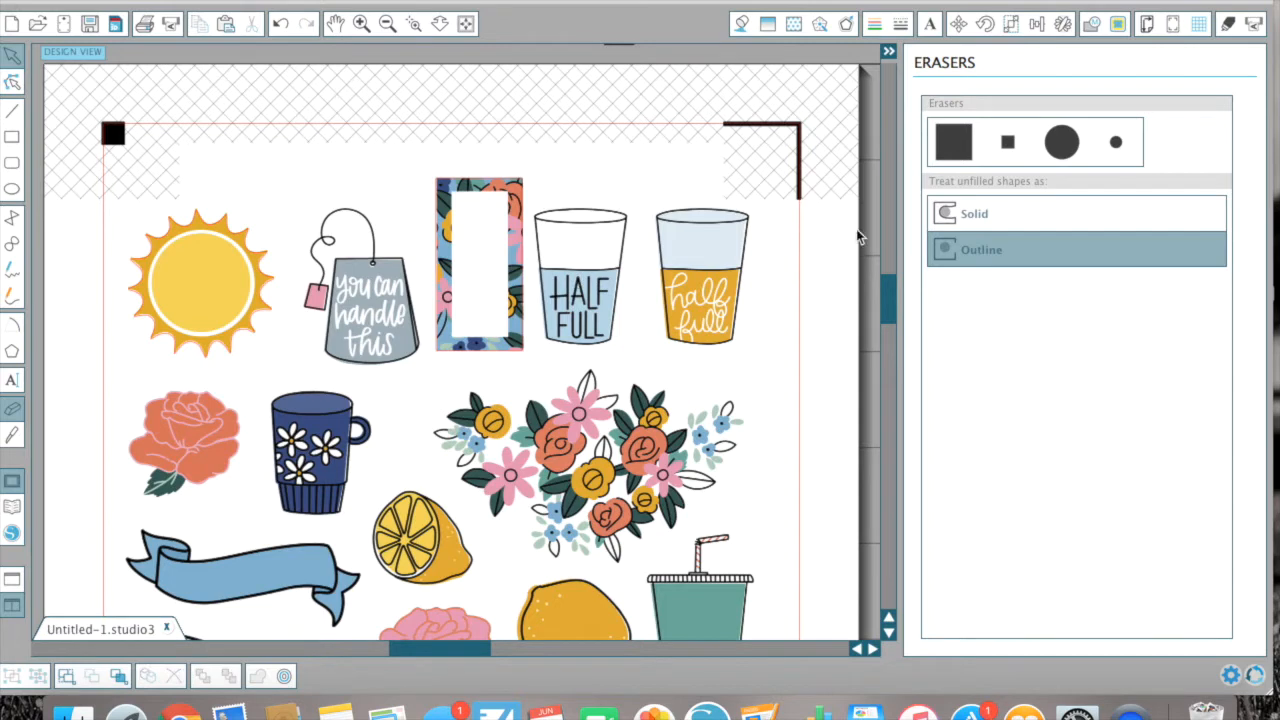
- Trace the outer edge of the blue daisy mug with the high pass filter at 46
left_click(1118, 25)
left_click(1033, 136)
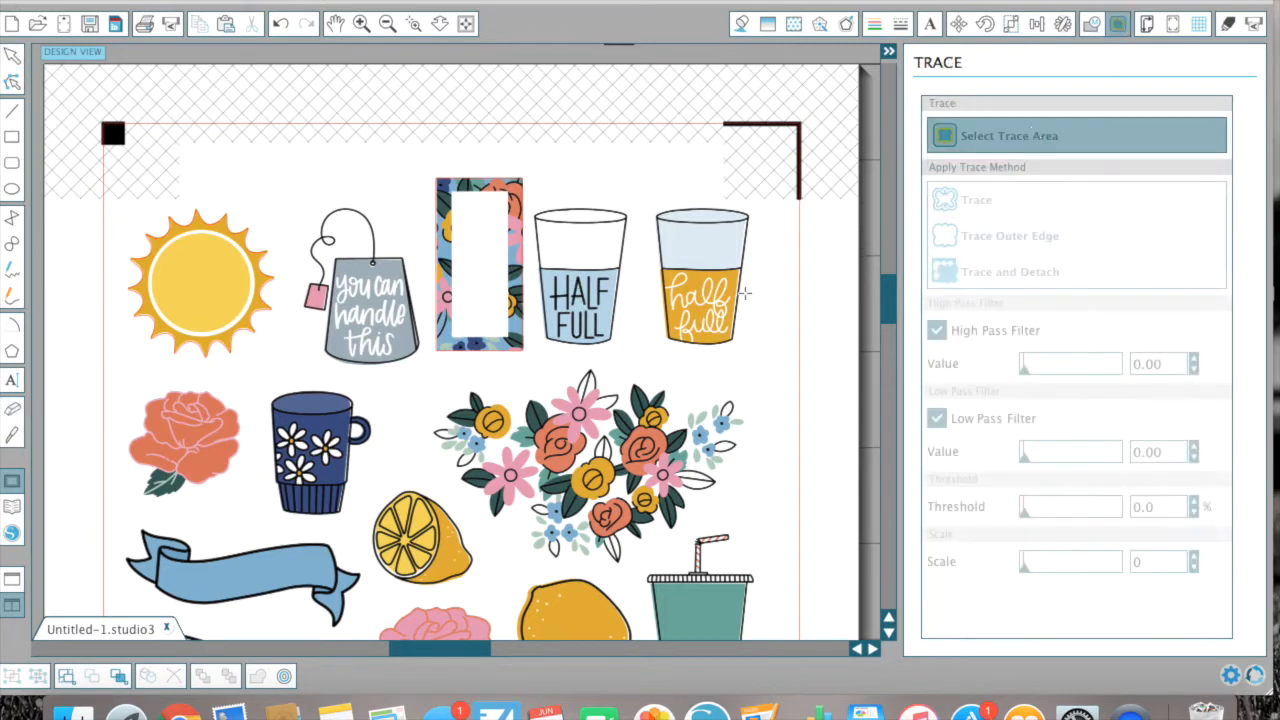
mouse_move(256, 385)
left_mouse_down()
mouse_move(378, 546)
mouse_move(375, 525)
left_mouse_up()
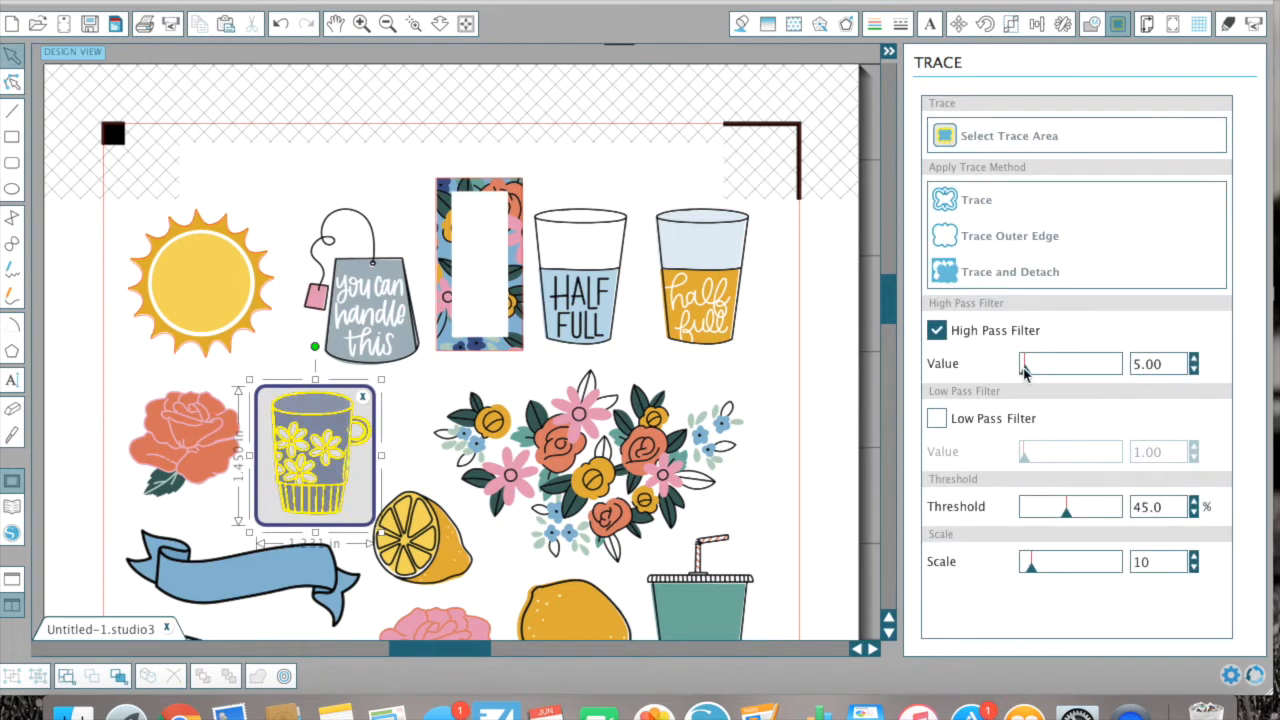
left_click_drag(1023, 370, 1037, 372)
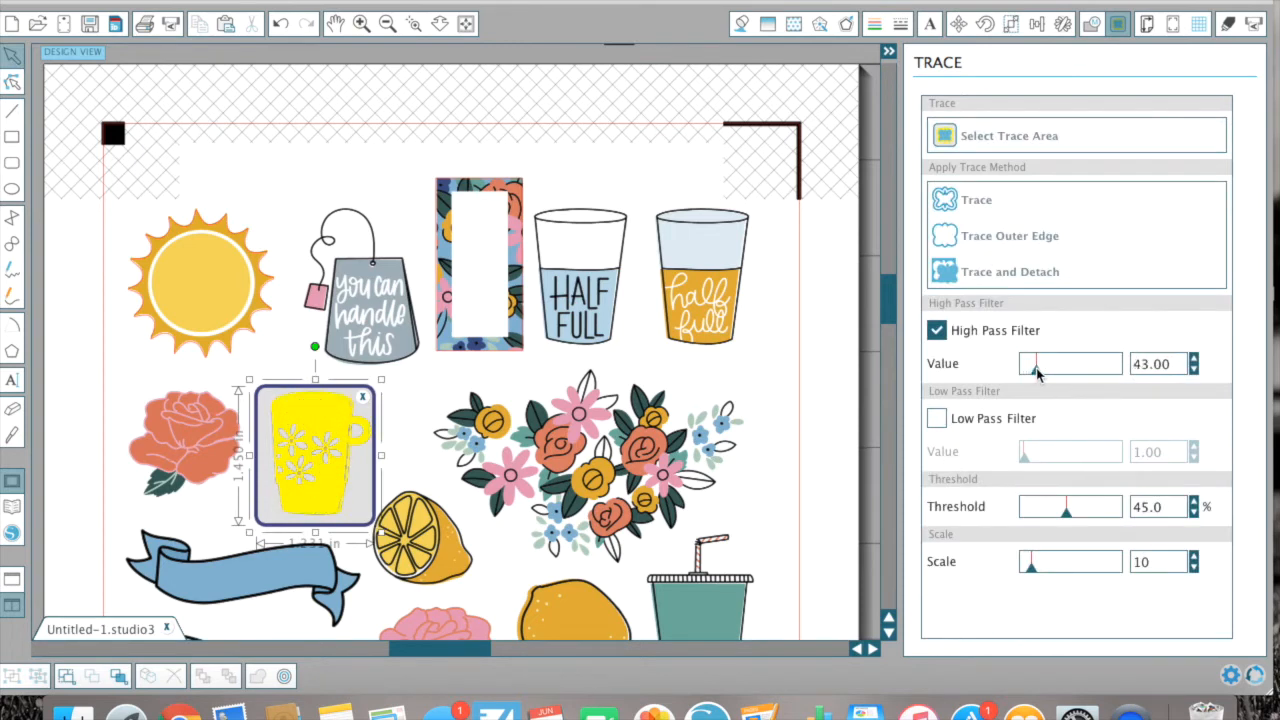
left_click(1015, 240)
- Try tracing the outer edge of the red rose with the high pass filter at 5, and undo it
left_click(992, 132)
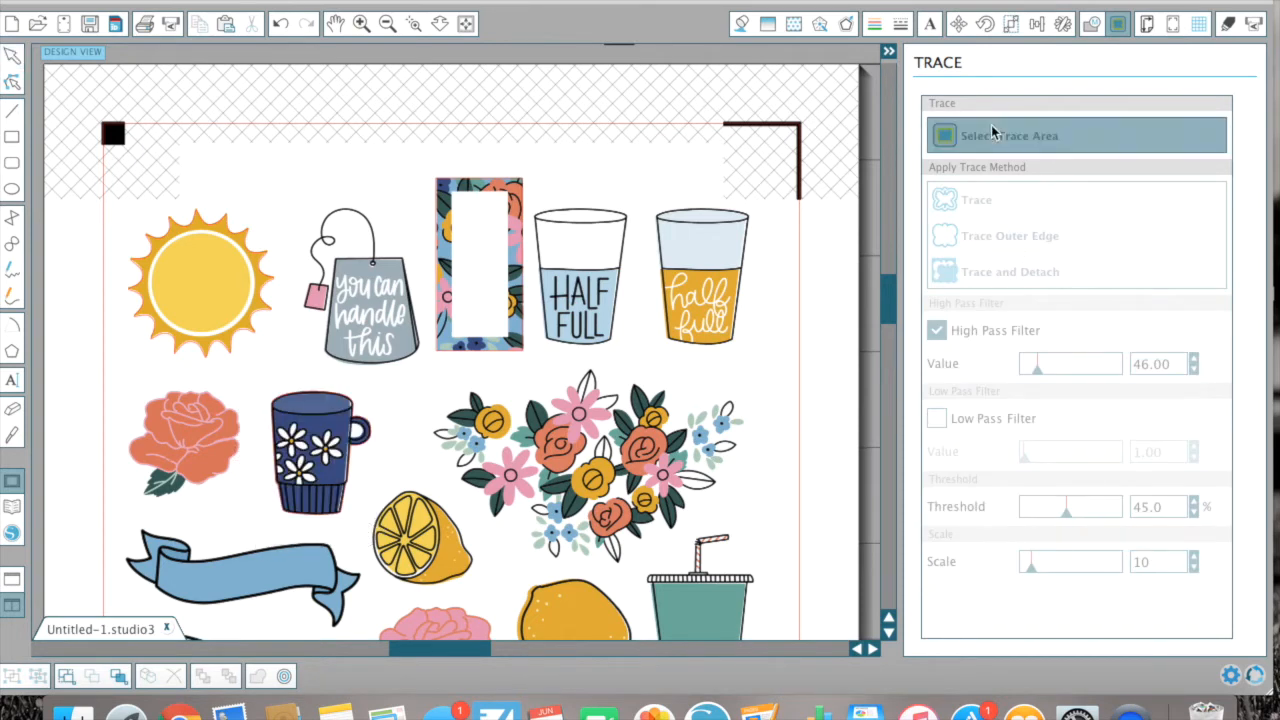
left_click_drag(111, 381, 257, 515)
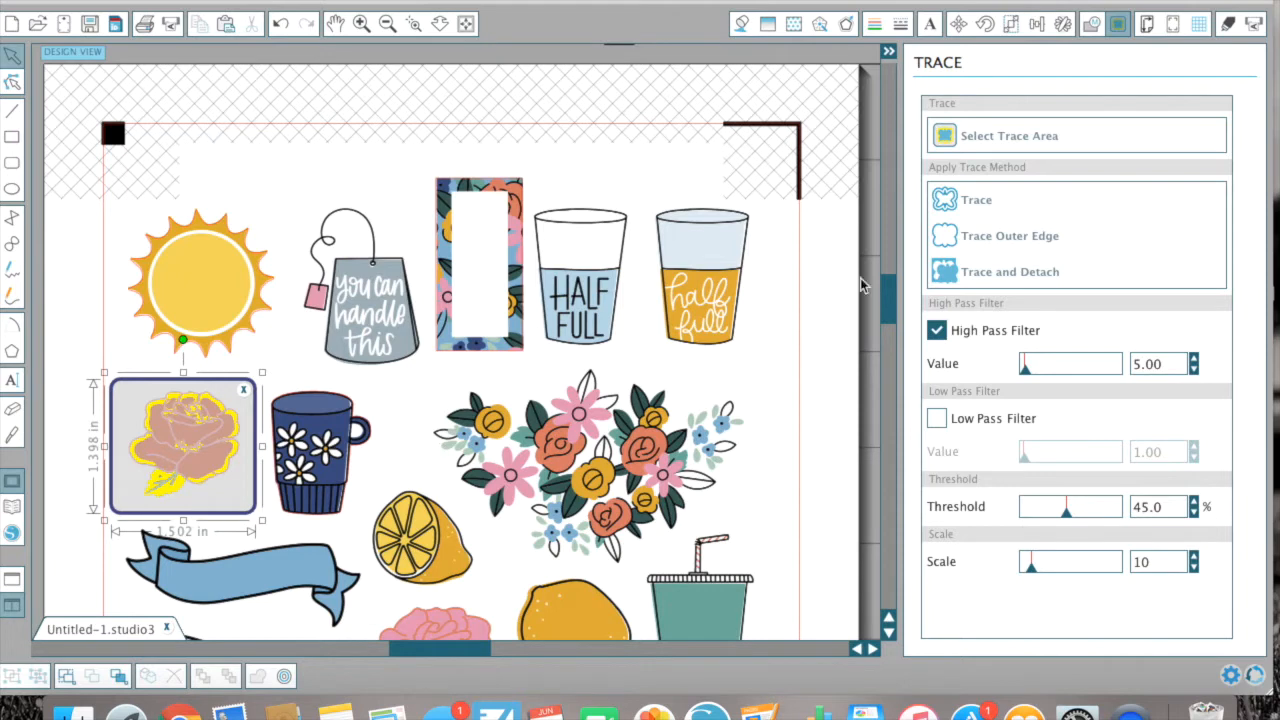
left_click(985, 236)
left_click_drag(109, 426, 205, 449)
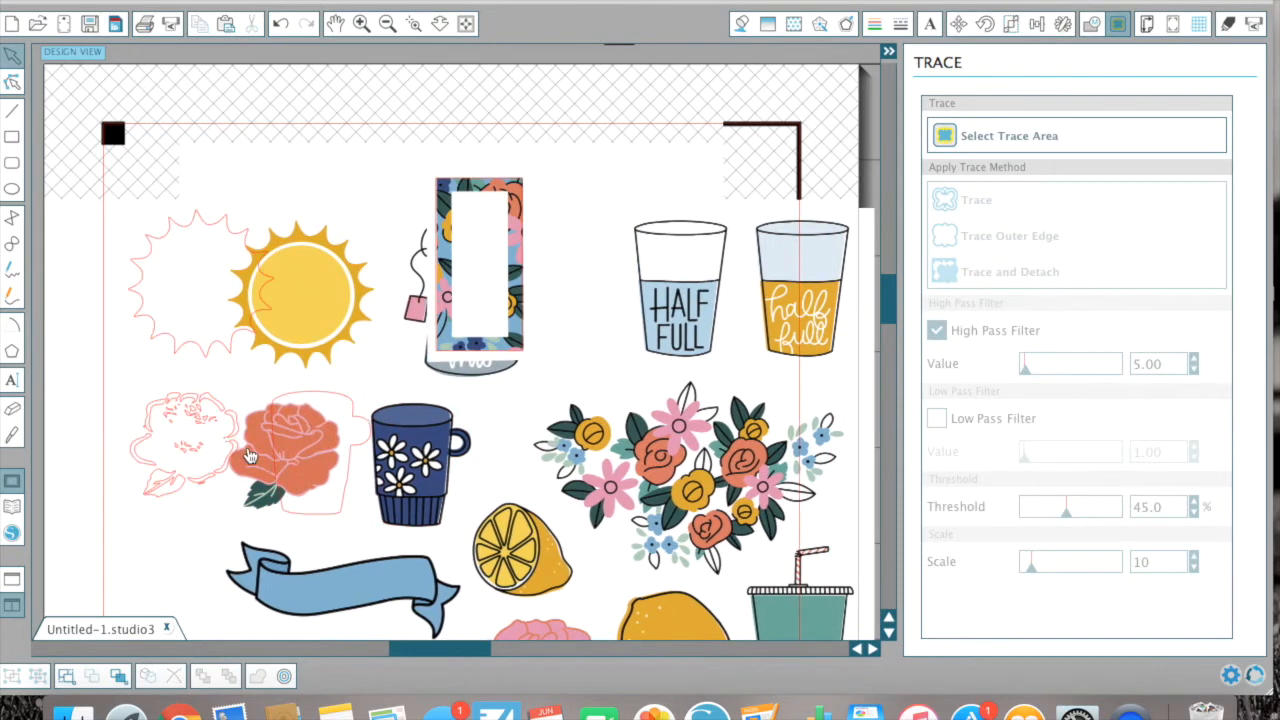
left_click(281, 24)
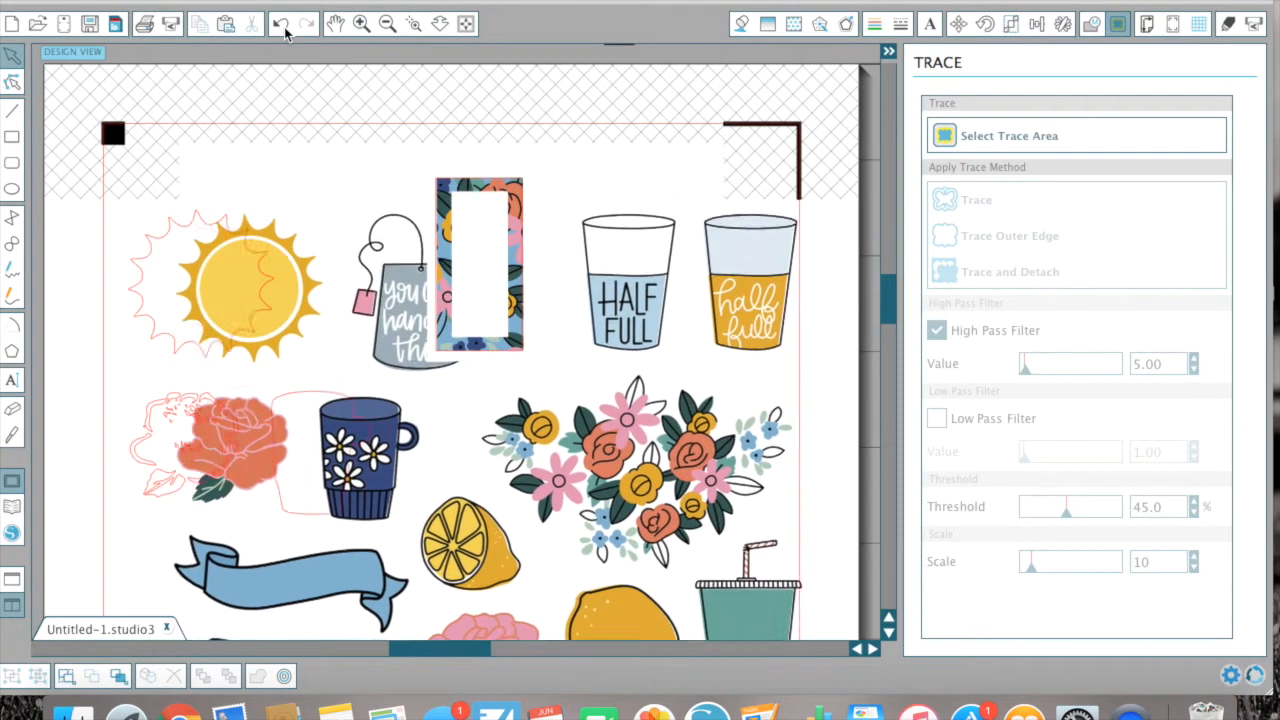
left_click(281, 24)
- Test different high pass, low pass and threshold settings on the red rose's trace preview
left_click_drag(1022, 372, 1037, 373)
mouse_move(1065, 520)
left_mouse_down()
mouse_move(1086, 516)
mouse_move(1050, 519)
left_mouse_up()
mouse_move(1037, 380)
left_mouse_down()
mouse_move(1020, 366)
mouse_move(1030, 372)
left_mouse_up()
left_click_drag(1053, 521, 1030, 519)
left_click(936, 418)
left_click_drag(1026, 455, 1043, 468)
mouse_move(1028, 368)
left_mouse_down()
mouse_move(1126, 378)
mouse_move(1033, 372)
left_mouse_up()
left_click_drag(1026, 518, 1068, 524)
left_click(936, 418)
left_click_drag(1032, 368, 1028, 372)
left_click(936, 419)
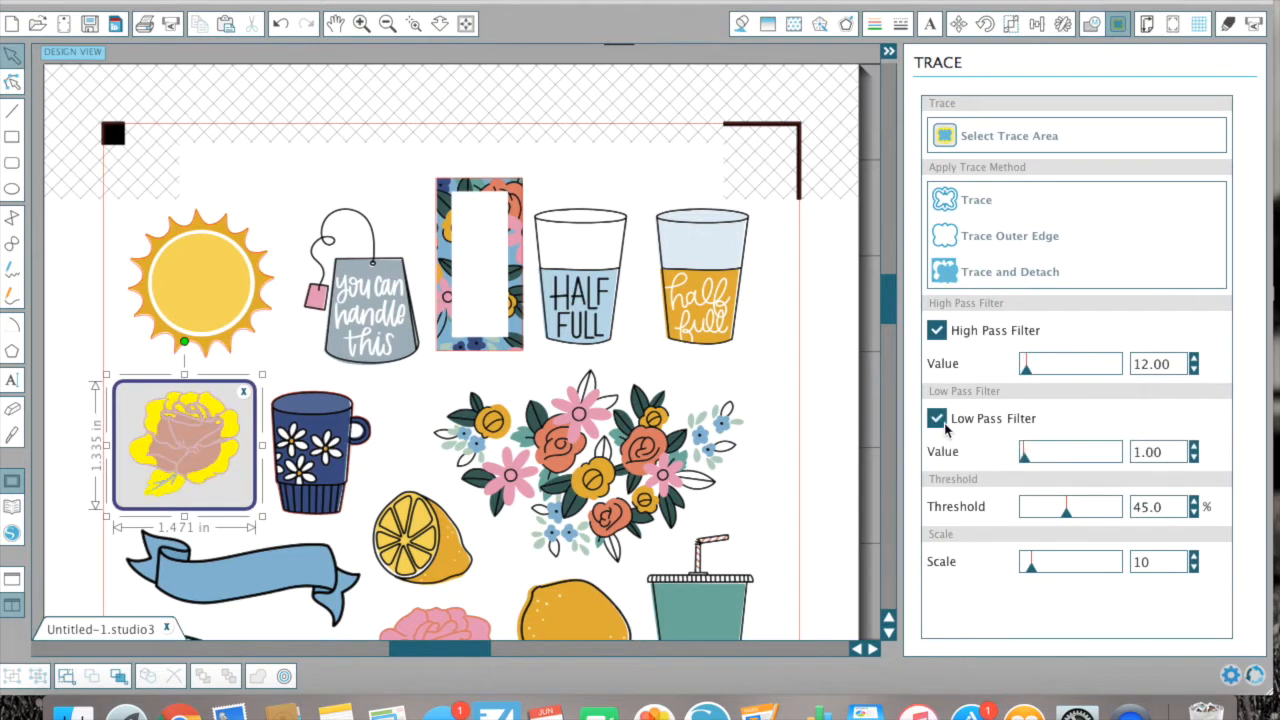
mouse_move(1030, 464)
left_mouse_down()
mouse_move(1105, 457)
mouse_move(996, 472)
left_mouse_up()
- Trace the outer edge of the red rose with the high pass filter at 86 and the low pass filter at 1, checking the cut line
left_click_drag(1030, 372, 1050, 375)
left_click(937, 418)
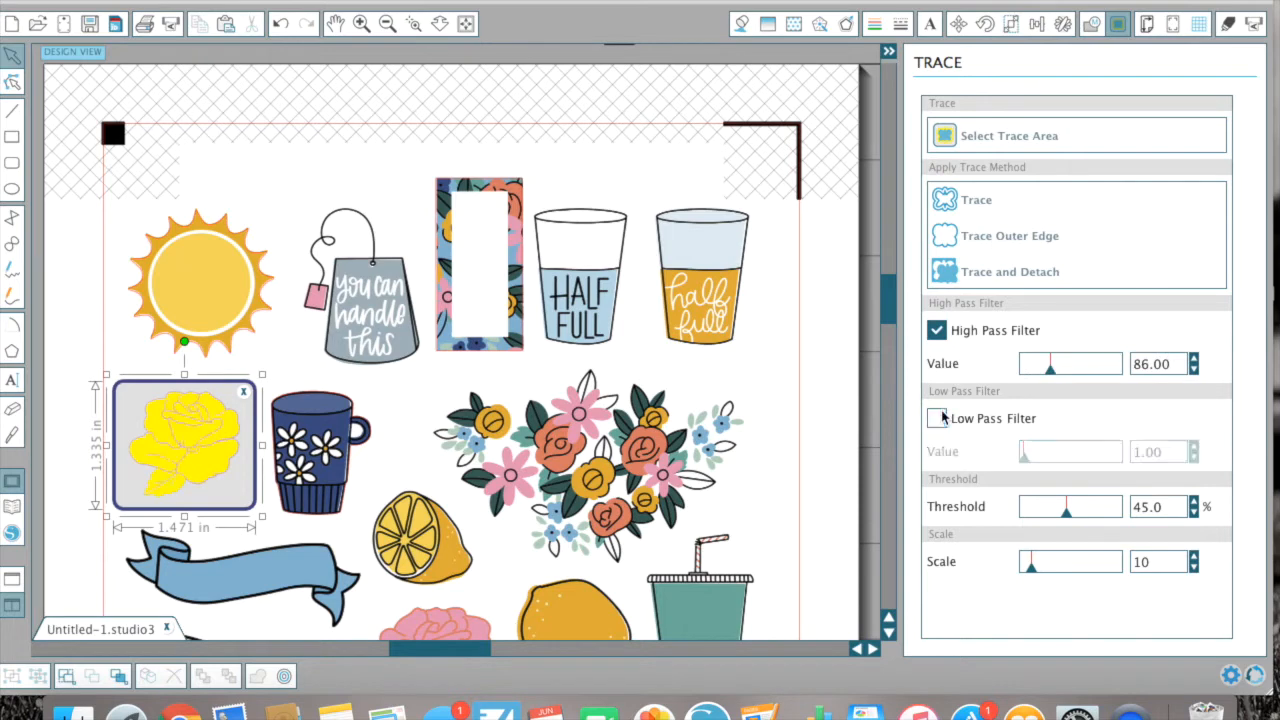
left_click(937, 418)
left_click(993, 215)
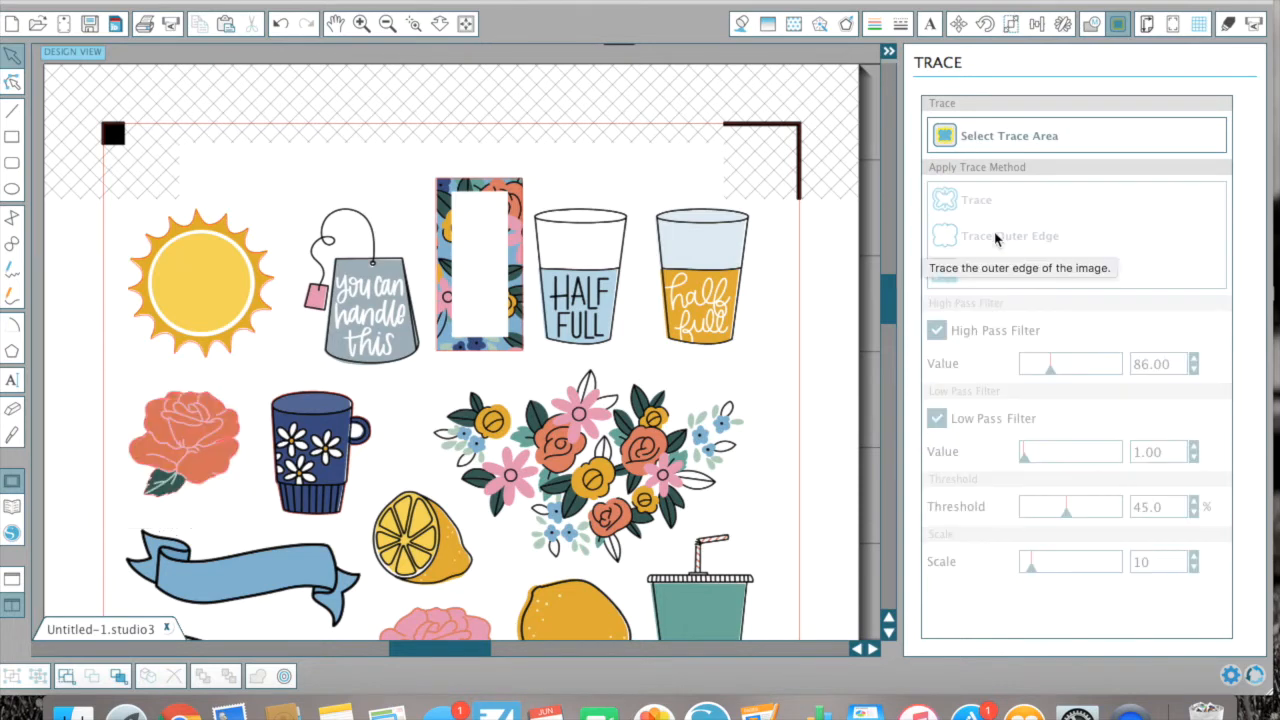
left_click_drag(186, 430, 340, 430)
key("super+z")
key("super+z")
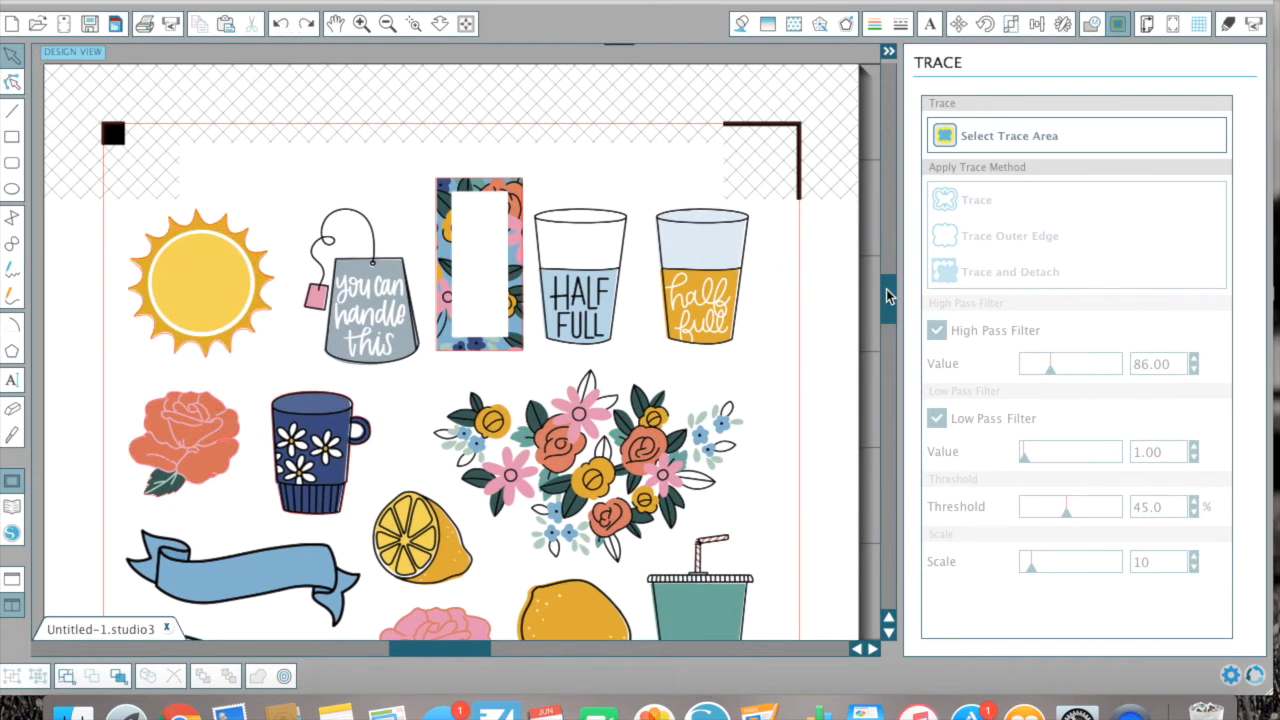
- Try tracing the outer edge of the "you can handle this" tea tag with only the high pass filter, set to 101
scroll(885, 295, "down", 2)
left_click(10, 272)
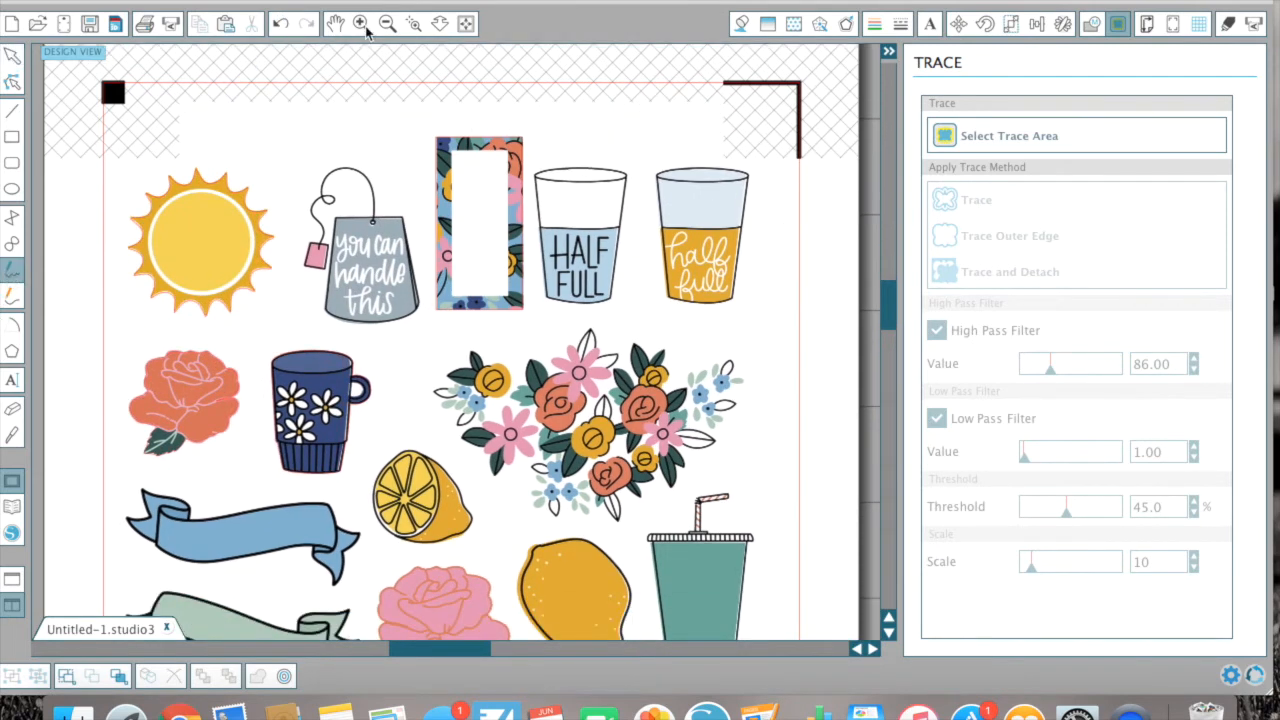
left_click(13, 80)
left_click(1009, 135)
left_click_drag(290, 145, 440, 320)
left_click_drag(1050, 369, 1055, 369)
left_click(936, 418)
left_click(1015, 238)
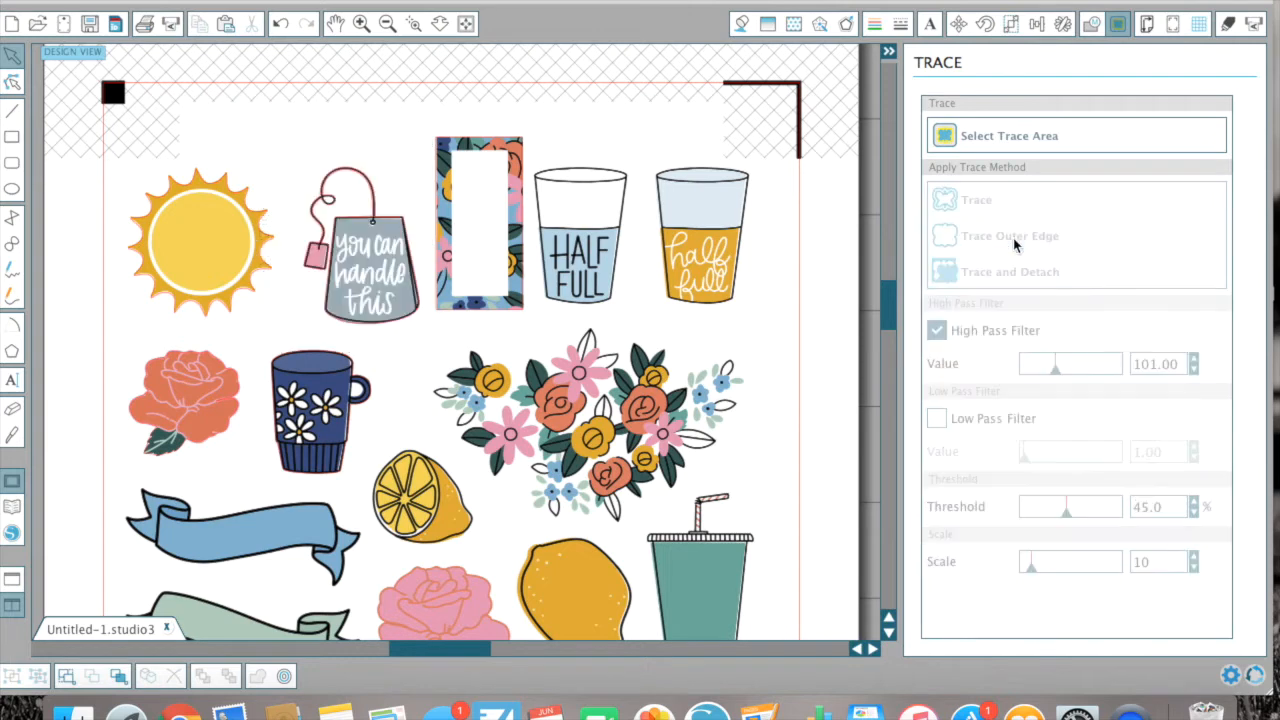
- Move the artwork aside to inspect the tea tag's cut line, undo the move and the trace, and remove the trace area
left_click_drag(380, 280, 482, 285)
left_click(284, 82)
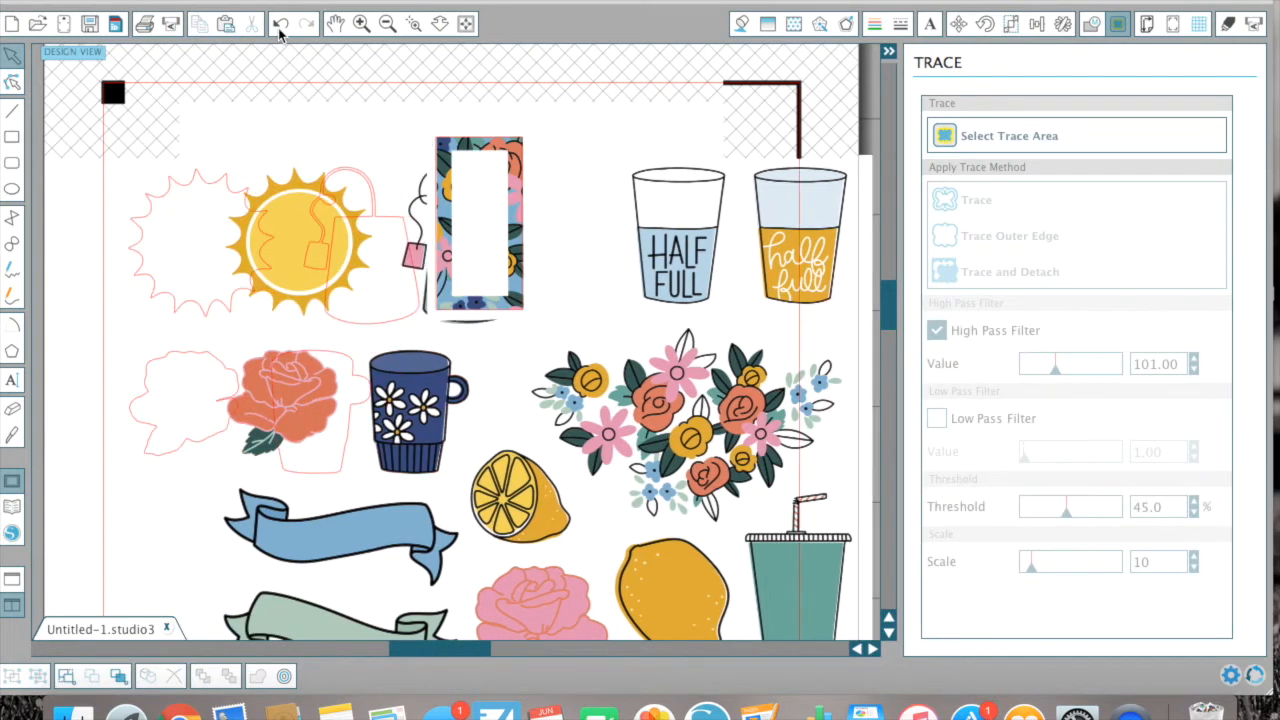
left_click(280, 30)
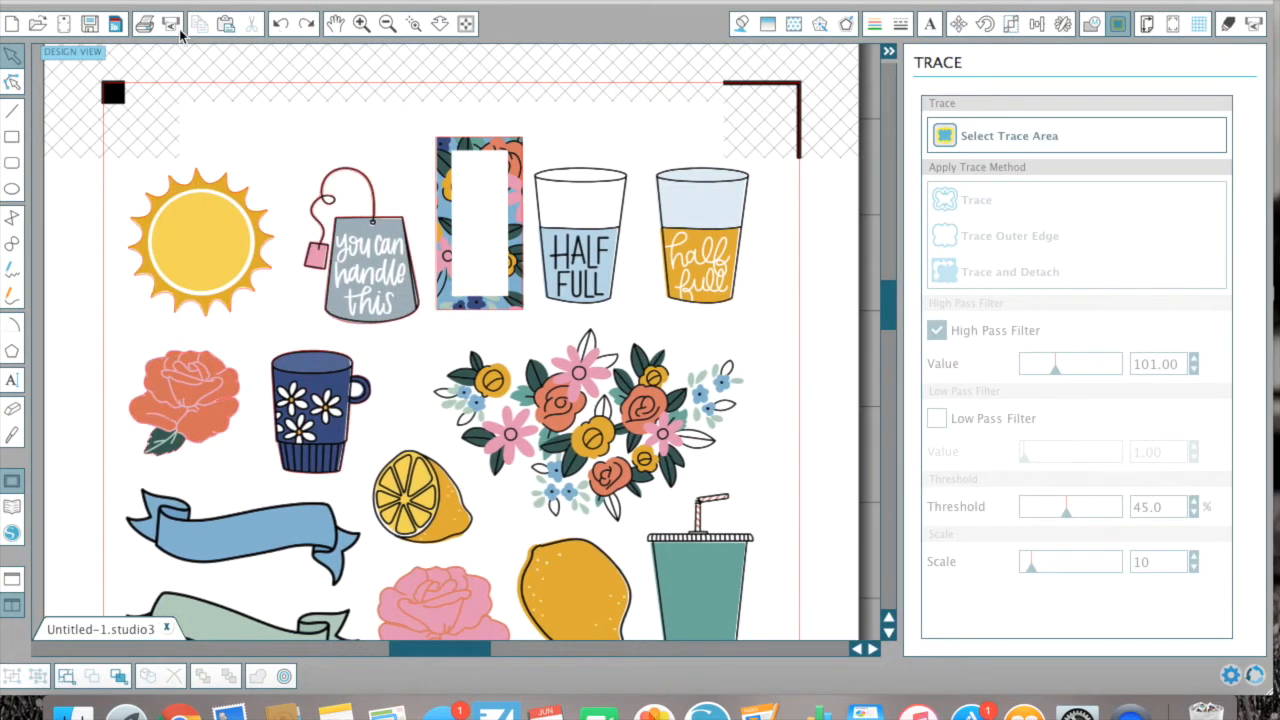
left_click(277, 30)
left_click(277, 30)
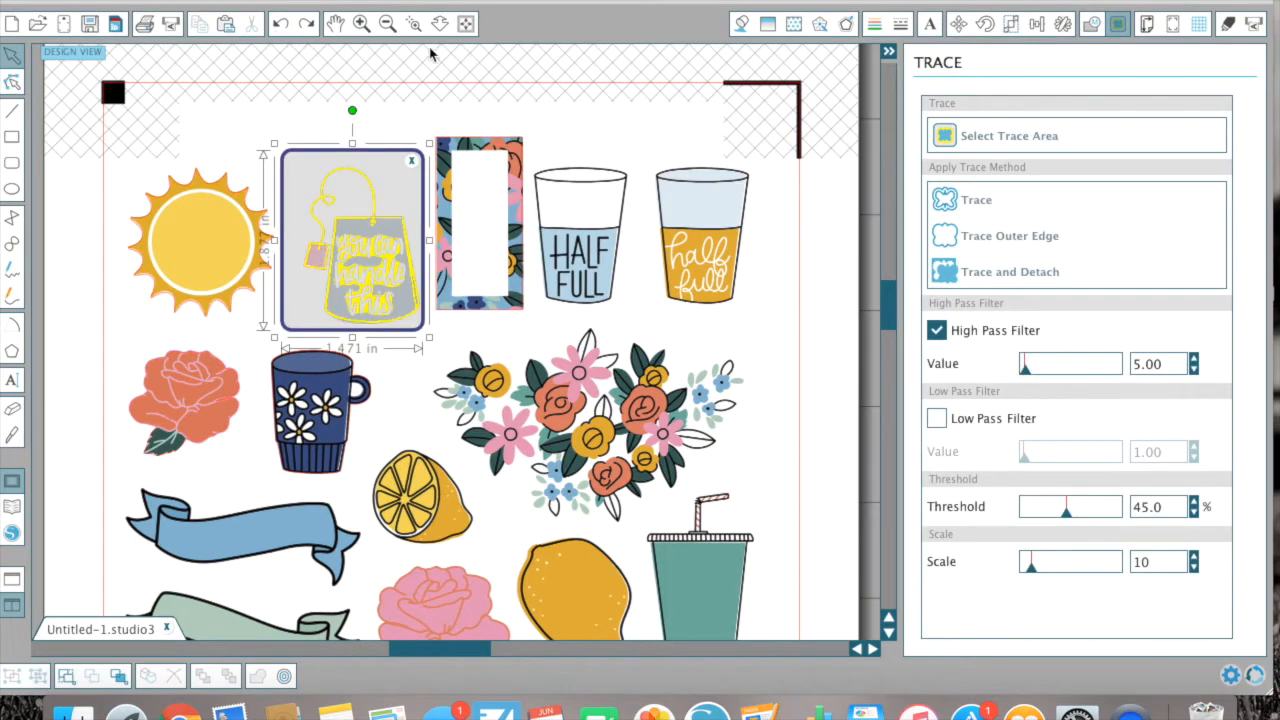
left_click(411, 161)
- Draw a freehand cut line around the "you can handle this" tea tag, including its string and pink label
left_click(362, 25)
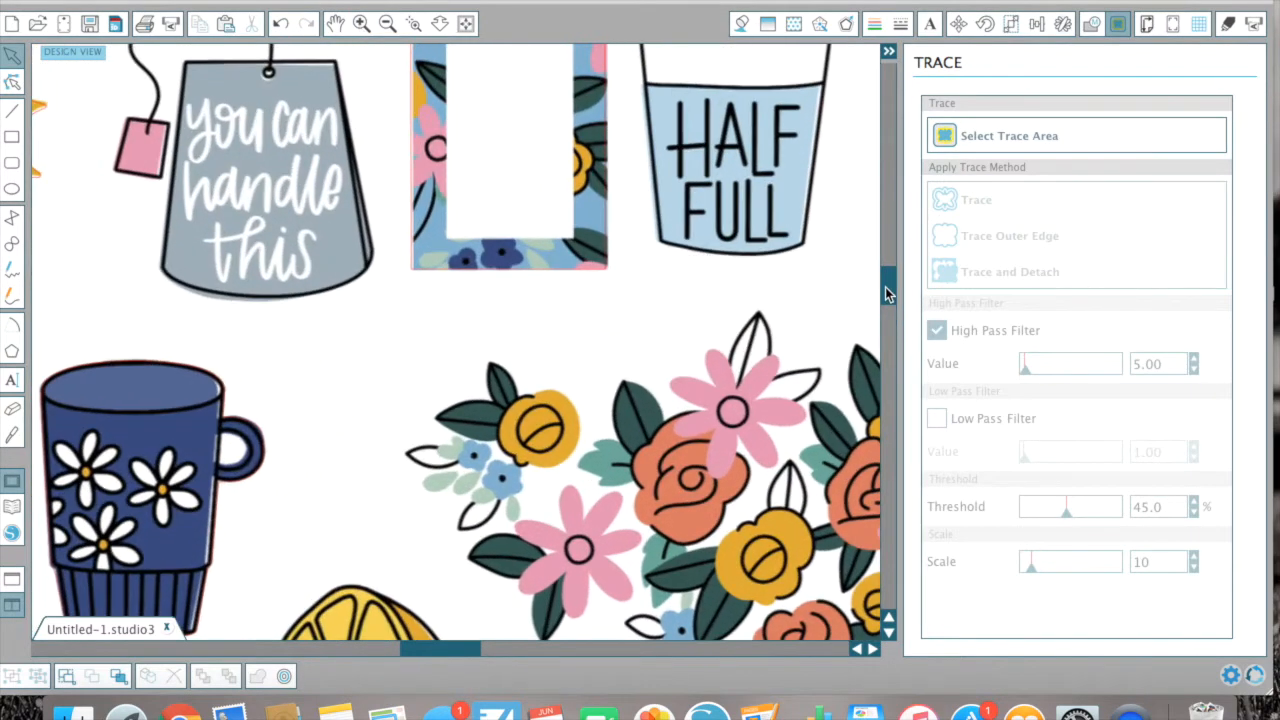
left_click_drag(885, 293, 887, 268)
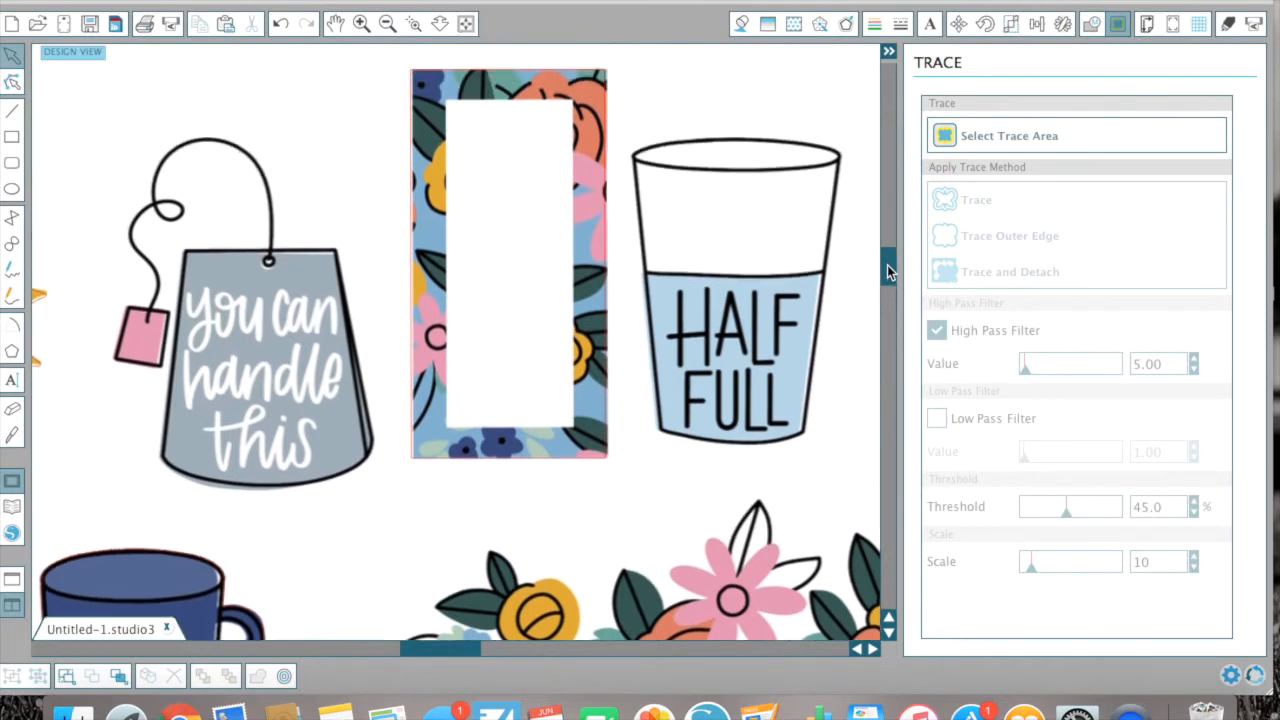
left_click(450, 302)
left_click(12, 274)
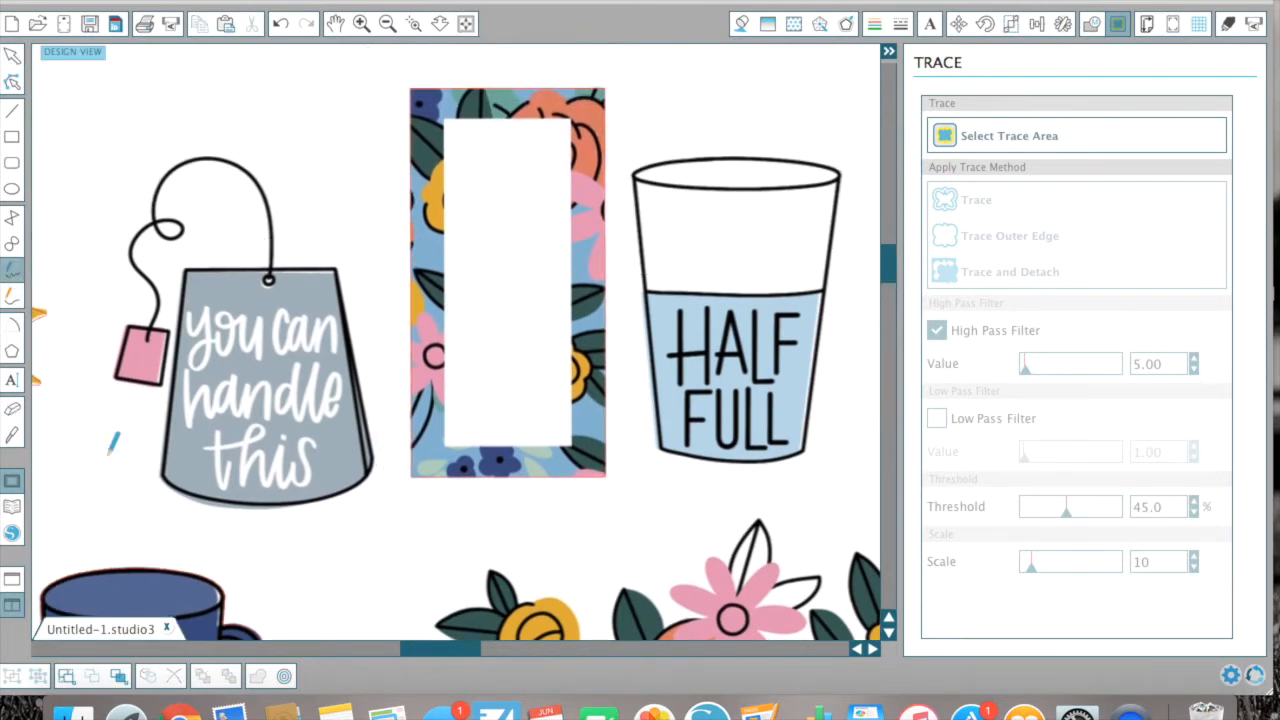
mouse_move(288, 257)
left_mouse_down()
mouse_move(343, 254)
mouse_move(351, 268)
mouse_move(389, 463)
left_mouse_up()
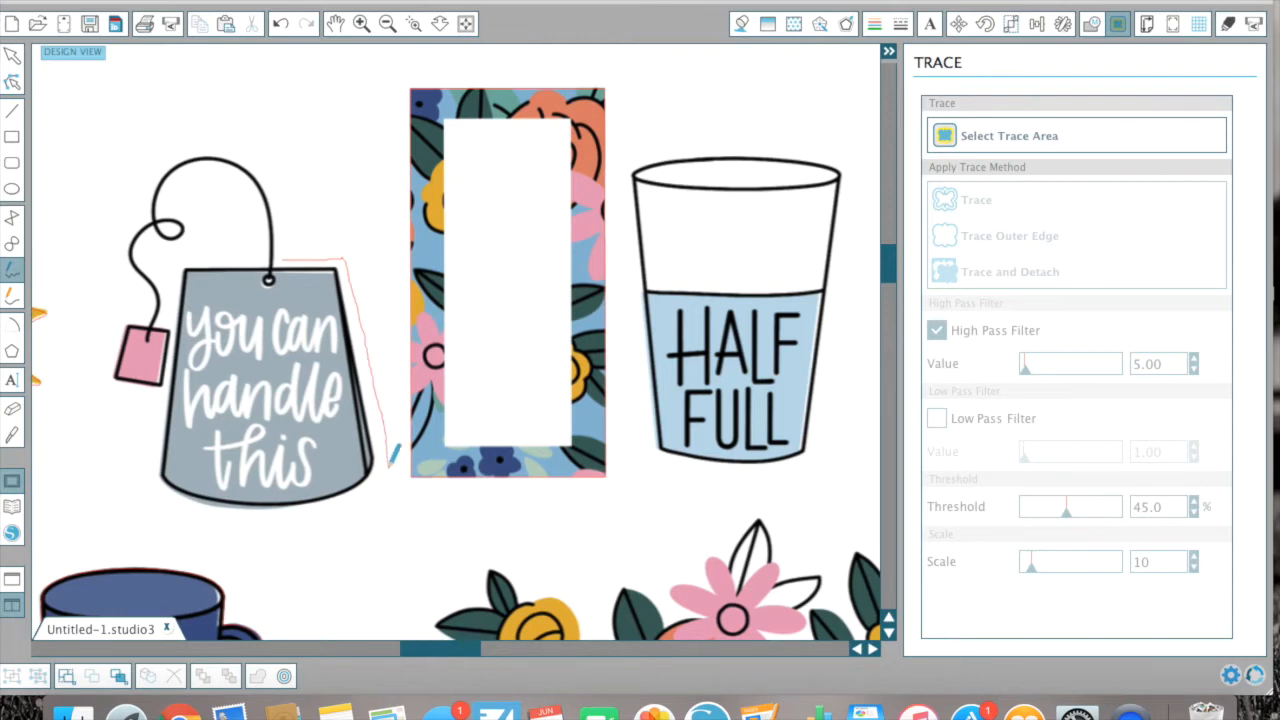
left_click(278, 26)
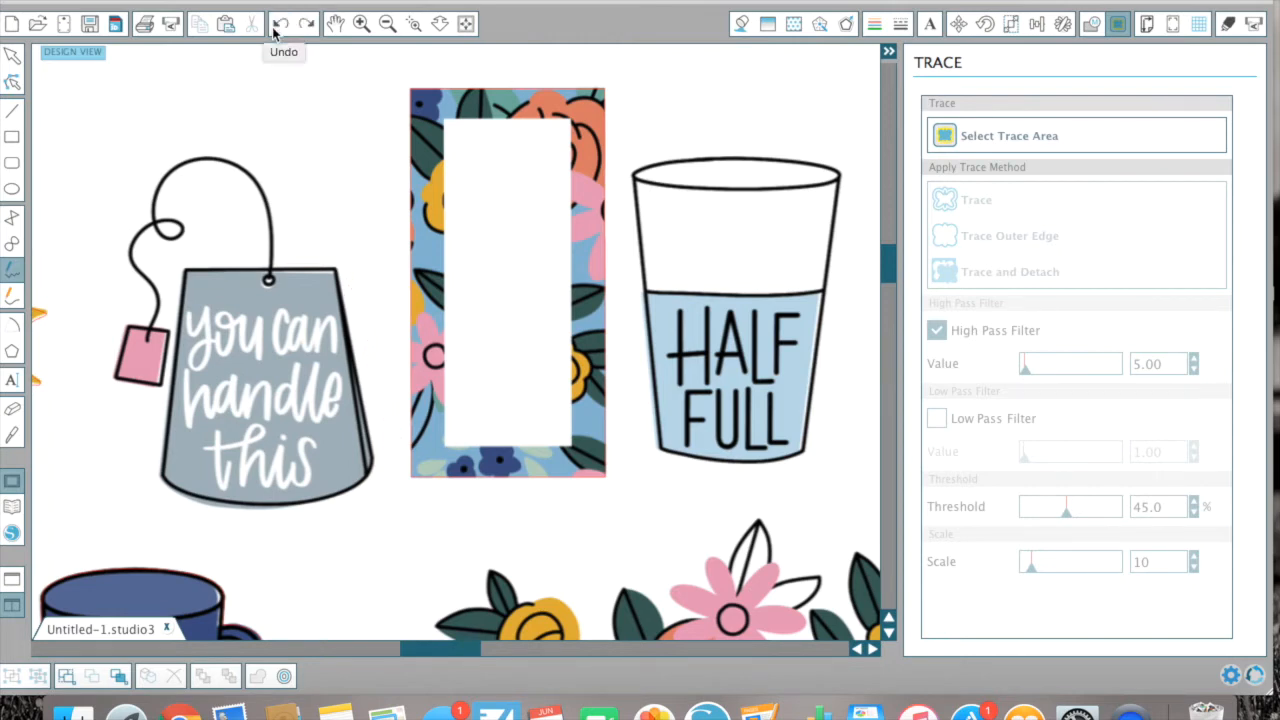
mouse_move(279, 267)
left_mouse_down()
mouse_move(347, 493)
mouse_move(190, 518)
mouse_move(151, 490)
mouse_move(158, 392)
mouse_move(107, 386)
mouse_move(122, 307)
mouse_move(149, 302)
mouse_move(124, 245)
mouse_move(137, 215)
left_mouse_up()
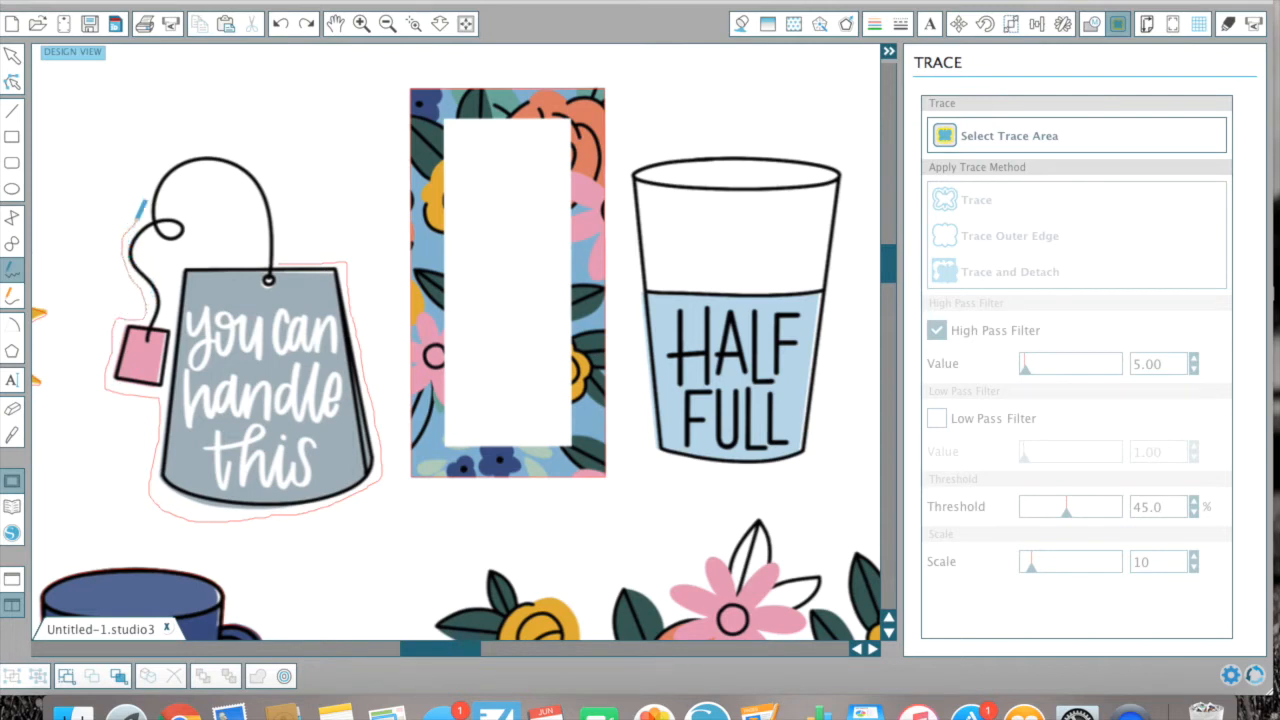
mouse_move(174, 156)
left_mouse_down()
mouse_move(229, 137)
mouse_move(278, 178)
mouse_move(286, 263)
left_mouse_up()
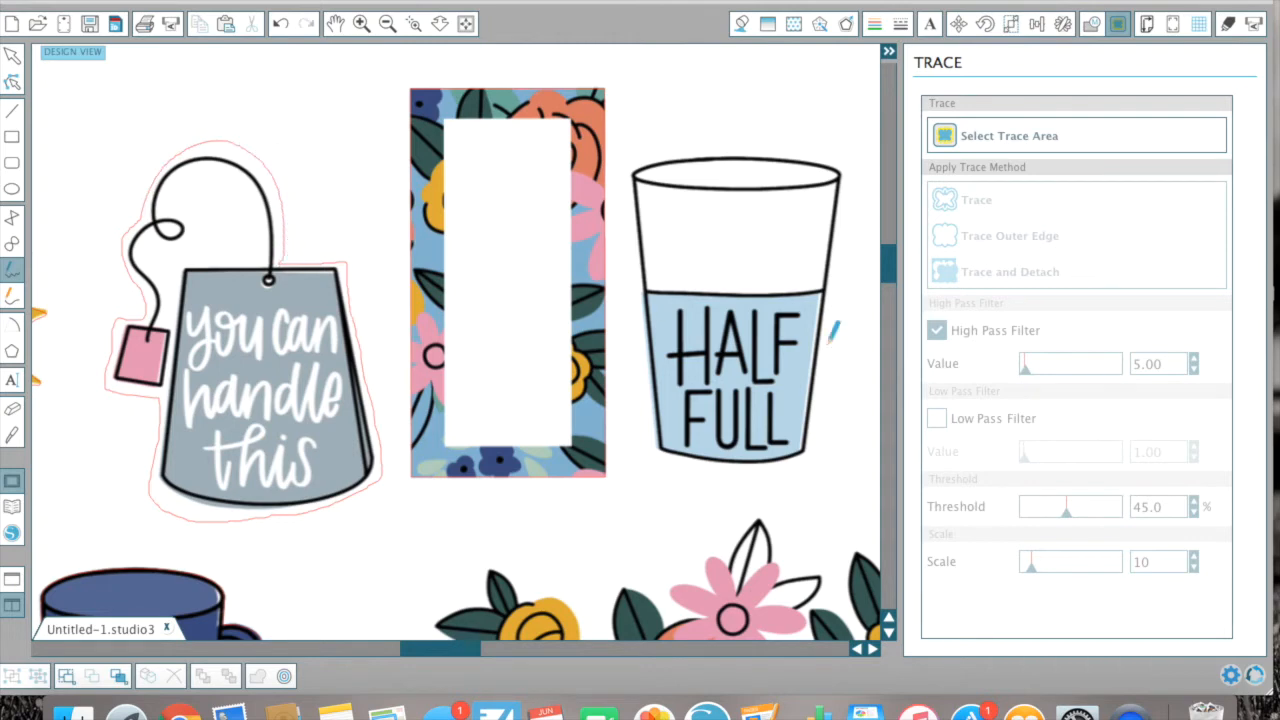
- Erase the lower part of the tea tag's cut line and redraw it freehand closer to the tag's bottom edge
left_click_drag(894, 252, 895, 266)
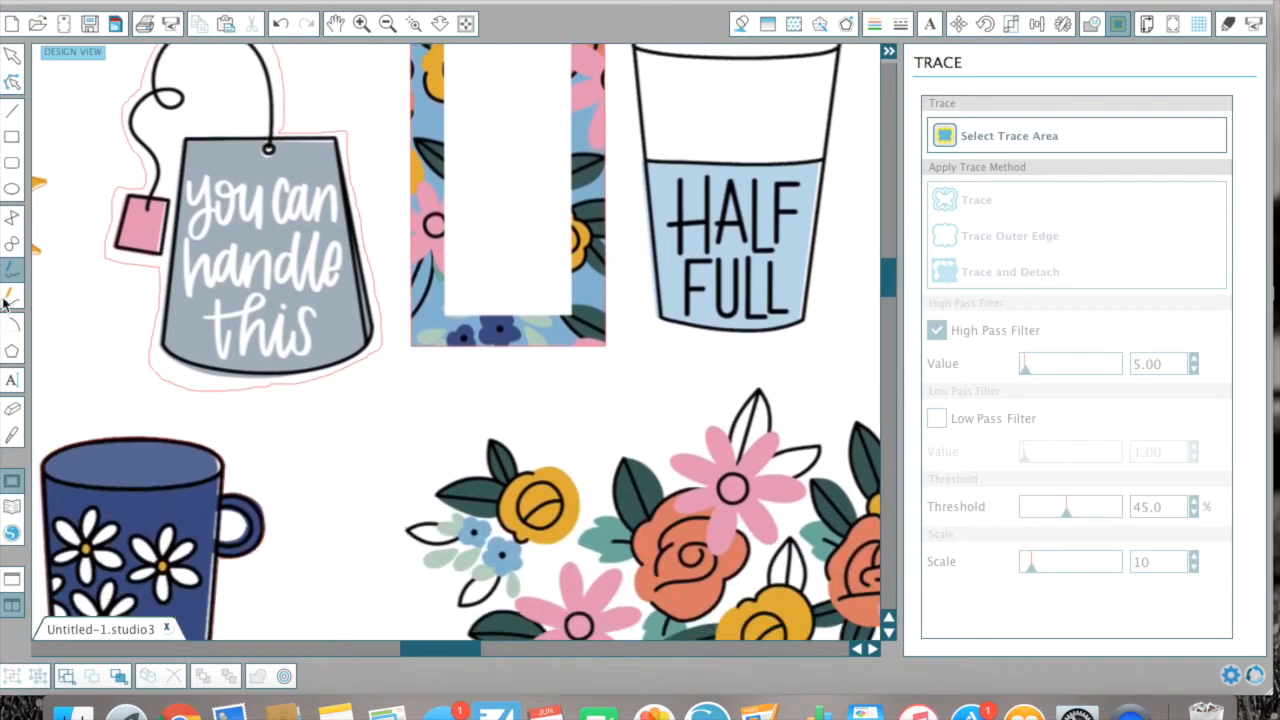
left_click(12, 408)
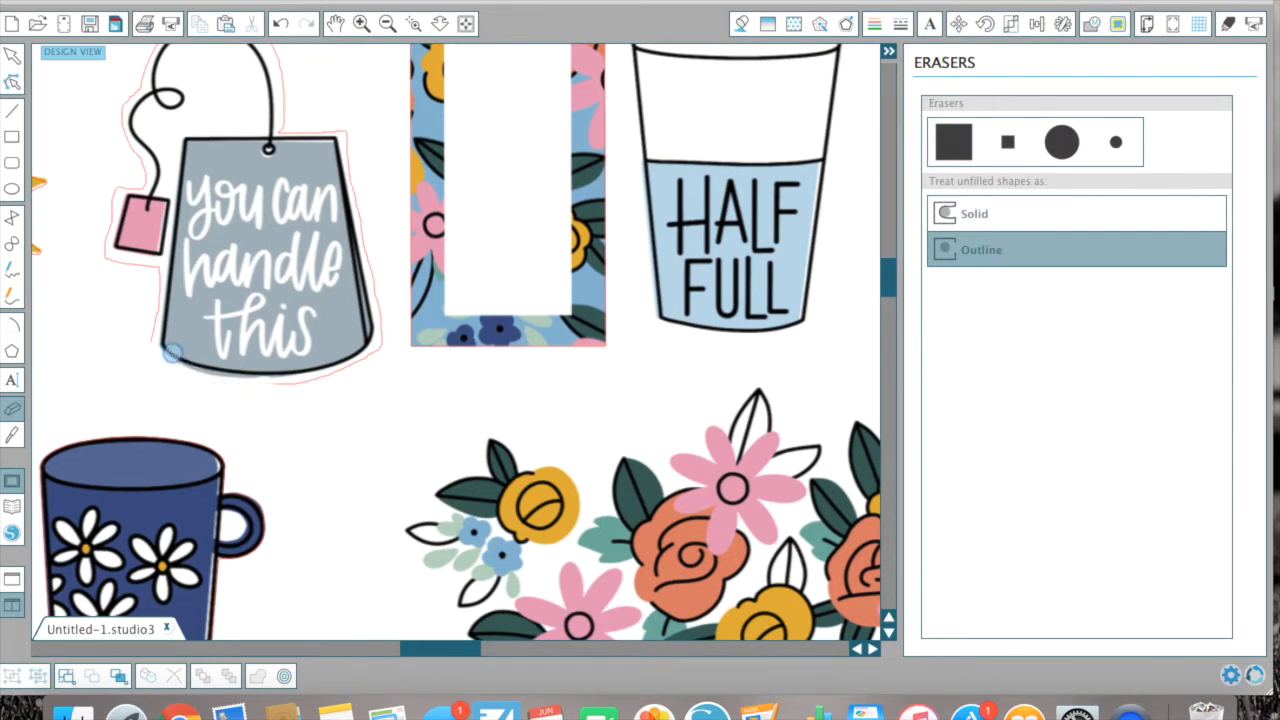
left_click(12, 270)
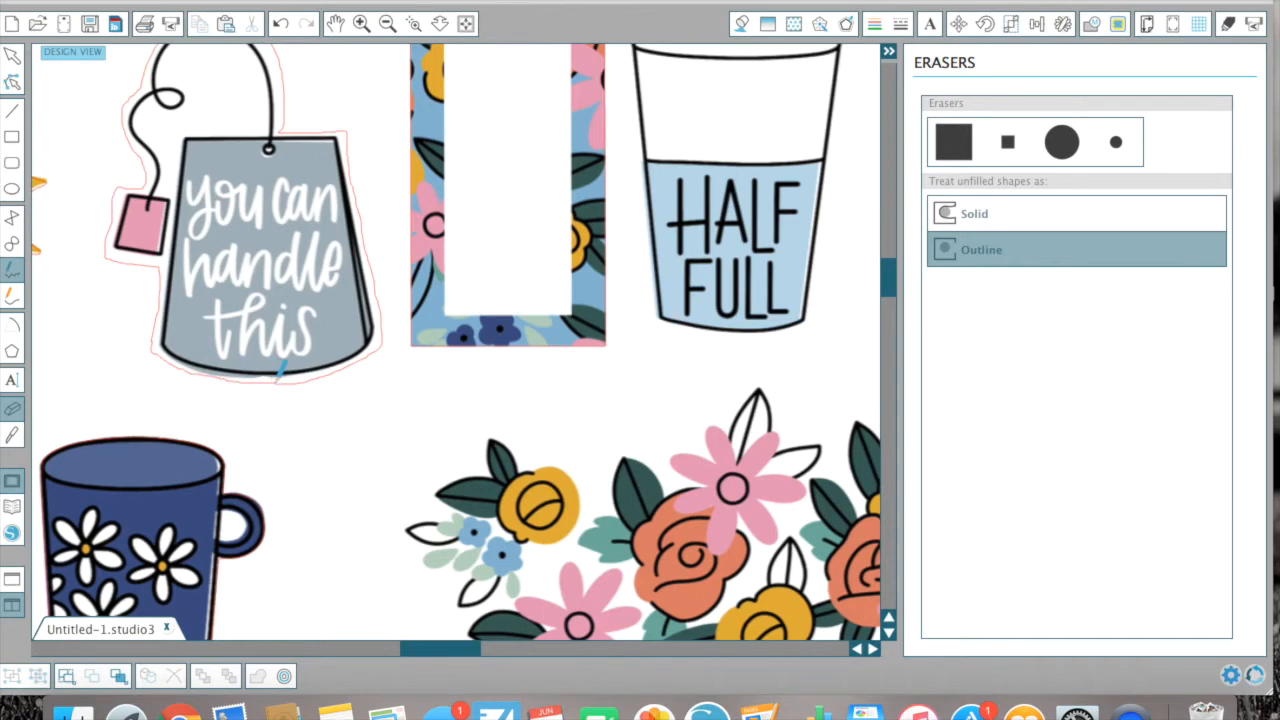
- Draw a freehand cut line around the whole large floral bouquet below the glasses
left_click_drag(448, 653, 505, 653)
left_click_drag(893, 291, 893, 322)
mouse_move(320, 210)
left_mouse_down()
mouse_move(352, 160)
mouse_move(395, 178)
mouse_move(411, 152)
left_mouse_up()
left_click(281, 24)
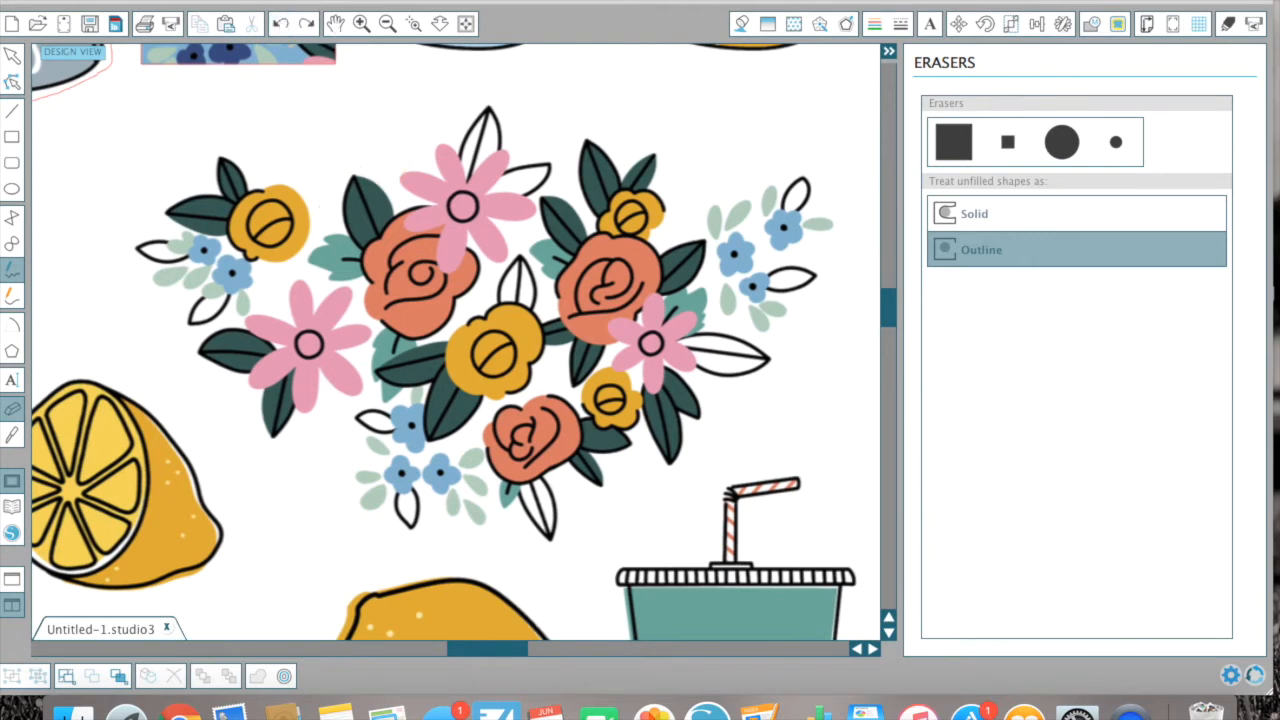
mouse_move(327, 193)
left_mouse_down()
mouse_move(352, 155)
mouse_move(413, 164)
mouse_move(449, 125)
mouse_move(810, 162)
mouse_move(850, 223)
mouse_move(779, 363)
mouse_move(714, 397)
mouse_move(709, 440)
mouse_move(681, 474)
mouse_move(666, 482)
mouse_move(628, 463)
mouse_move(548, 548)
mouse_move(528, 531)
mouse_move(425, 534)
mouse_move(476, 530)
mouse_move(412, 528)
mouse_move(340, 478)
mouse_move(355, 440)
mouse_move(338, 428)
mouse_move(305, 445)
mouse_move(258, 440)
mouse_move(213, 366)
mouse_move(345, 155)
left_mouse_up()
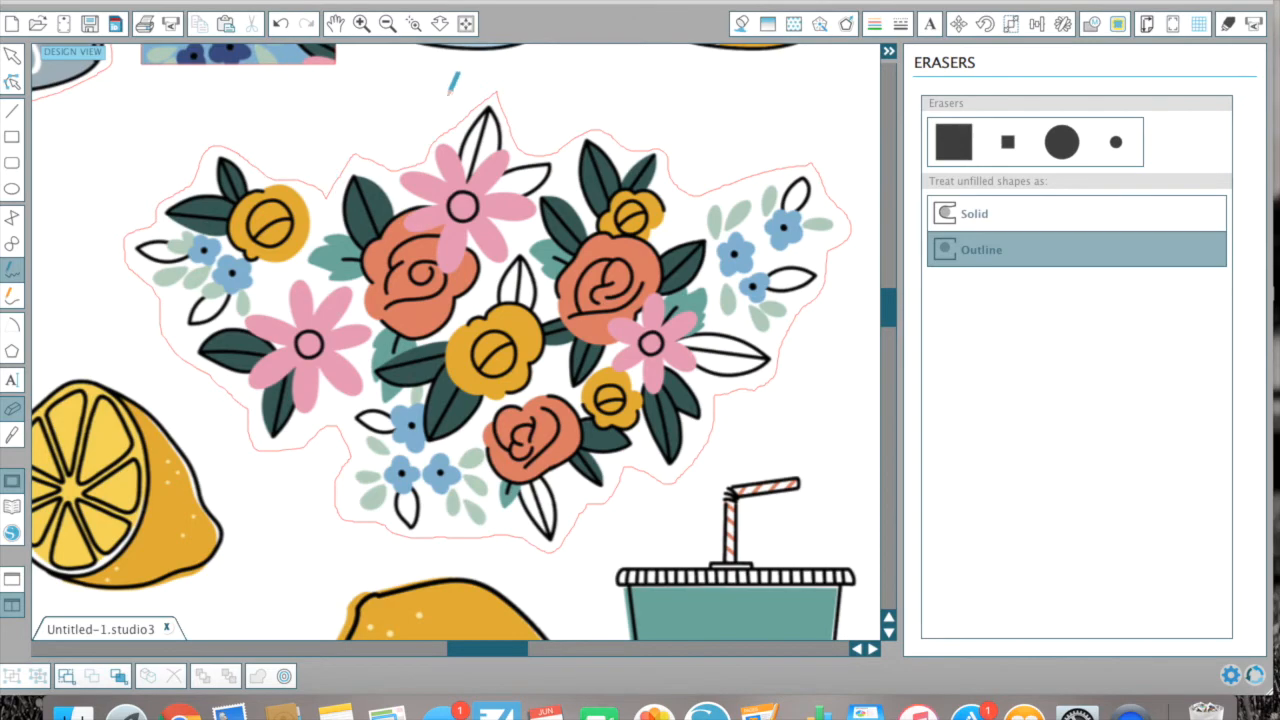
- Save the finished sticker sheet with its registration marks as a PDF named "bk fyc test" on the Desktop
left_click(387, 23)
left_click(387, 23)
left_click(387, 23)
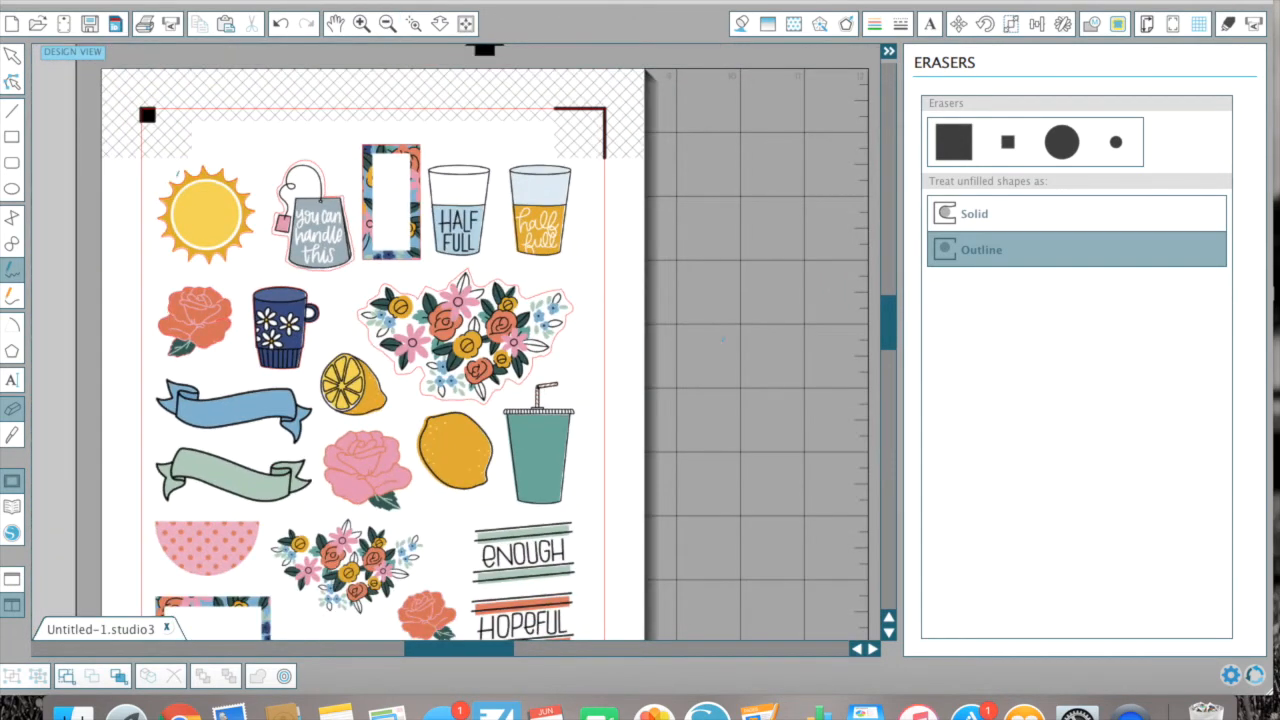
left_click(205, 0)
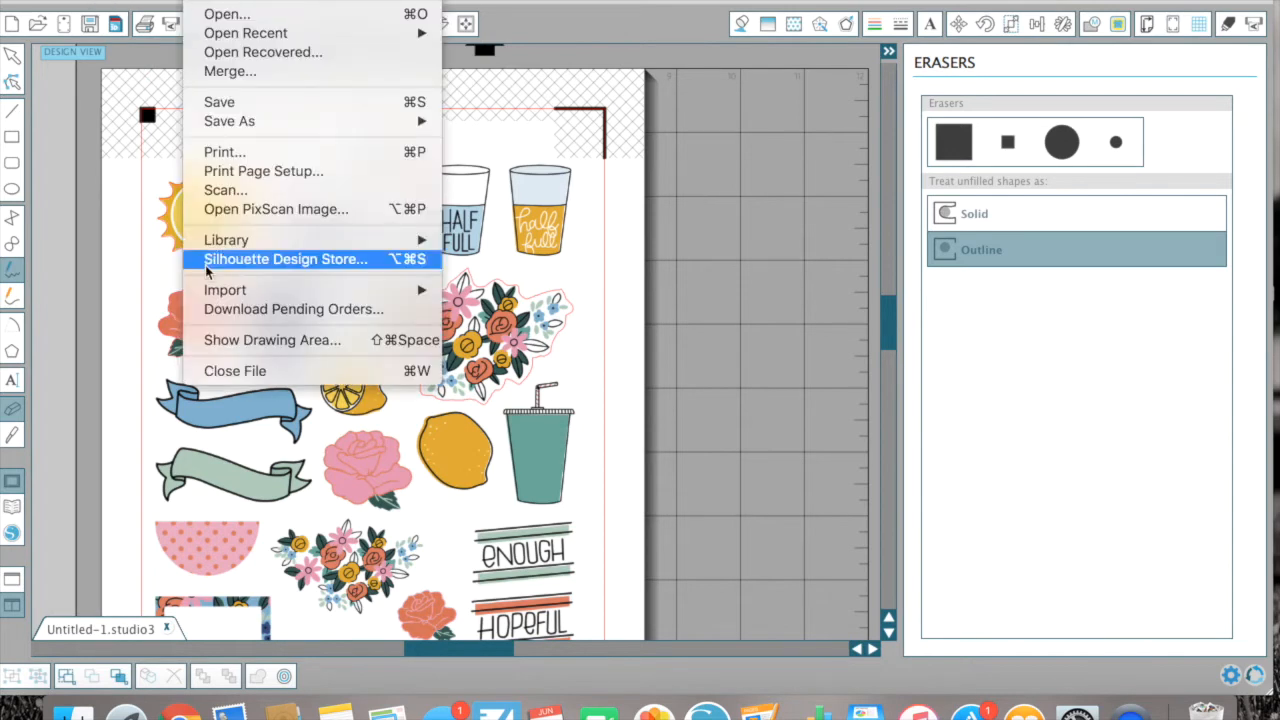
left_click(228, 155)
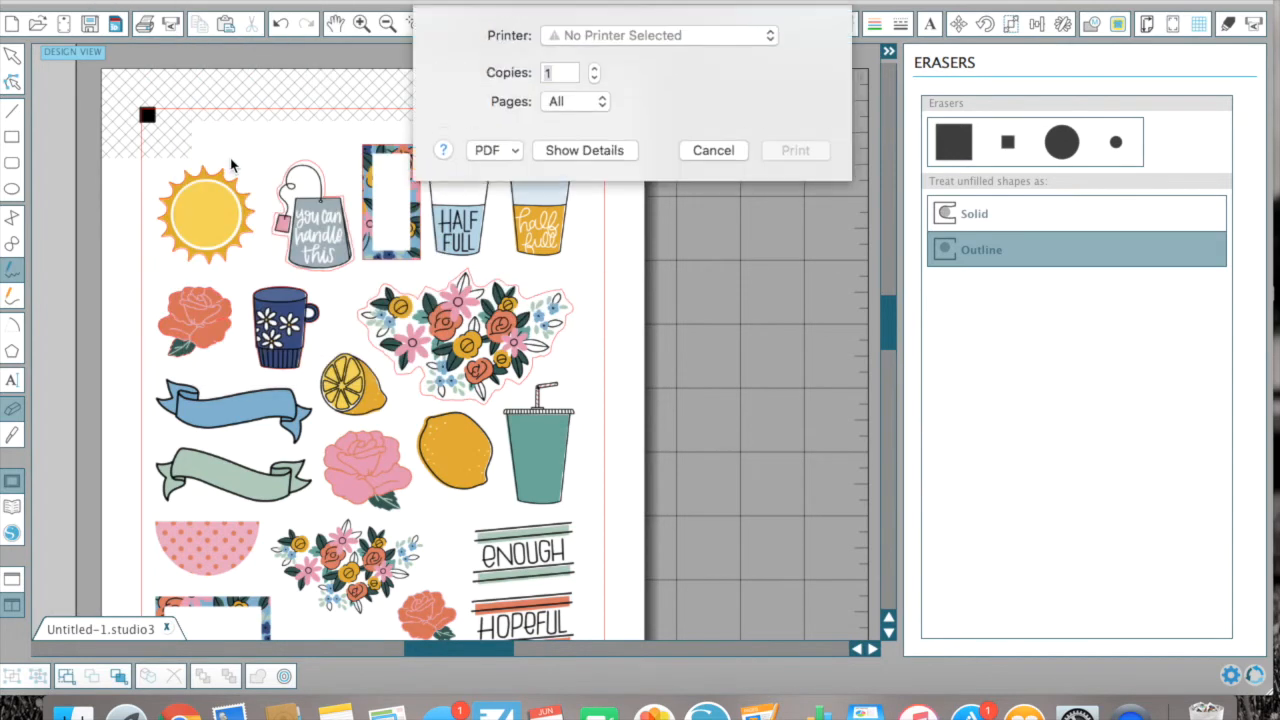
left_click(508, 152)
left_click(514, 192)
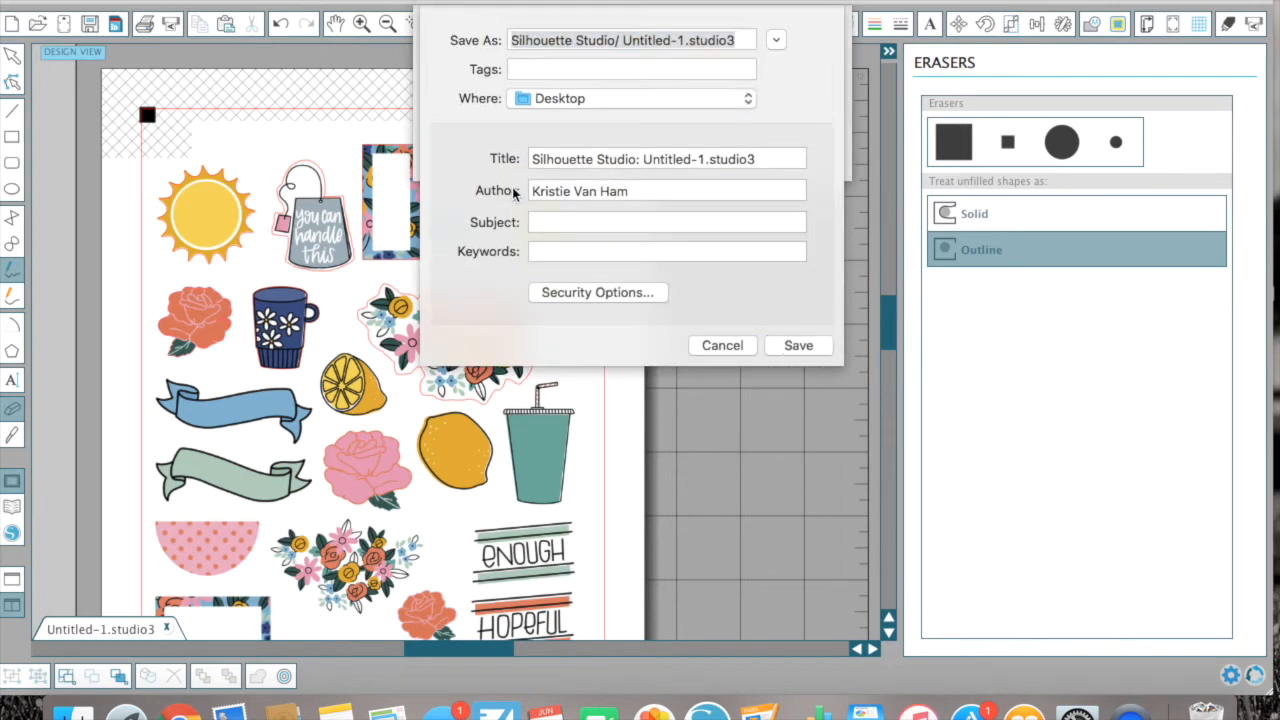
type("bk fyc tes")
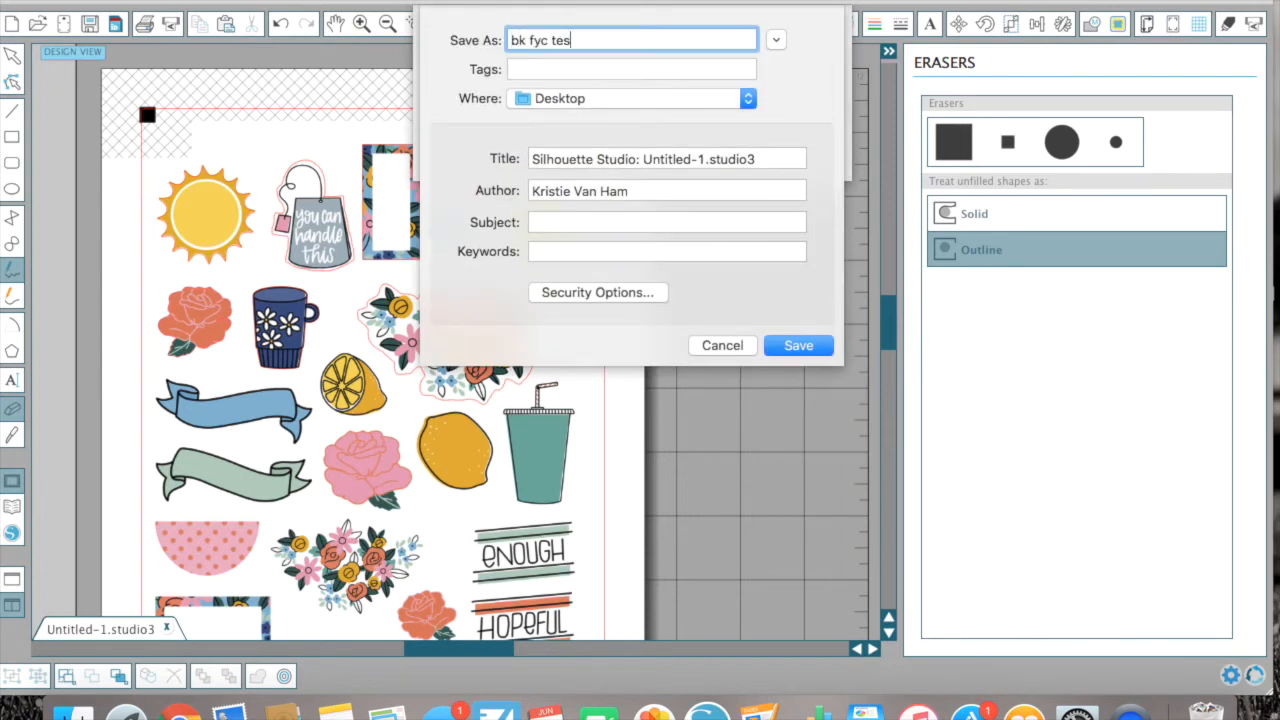
type("t")
key("Return")
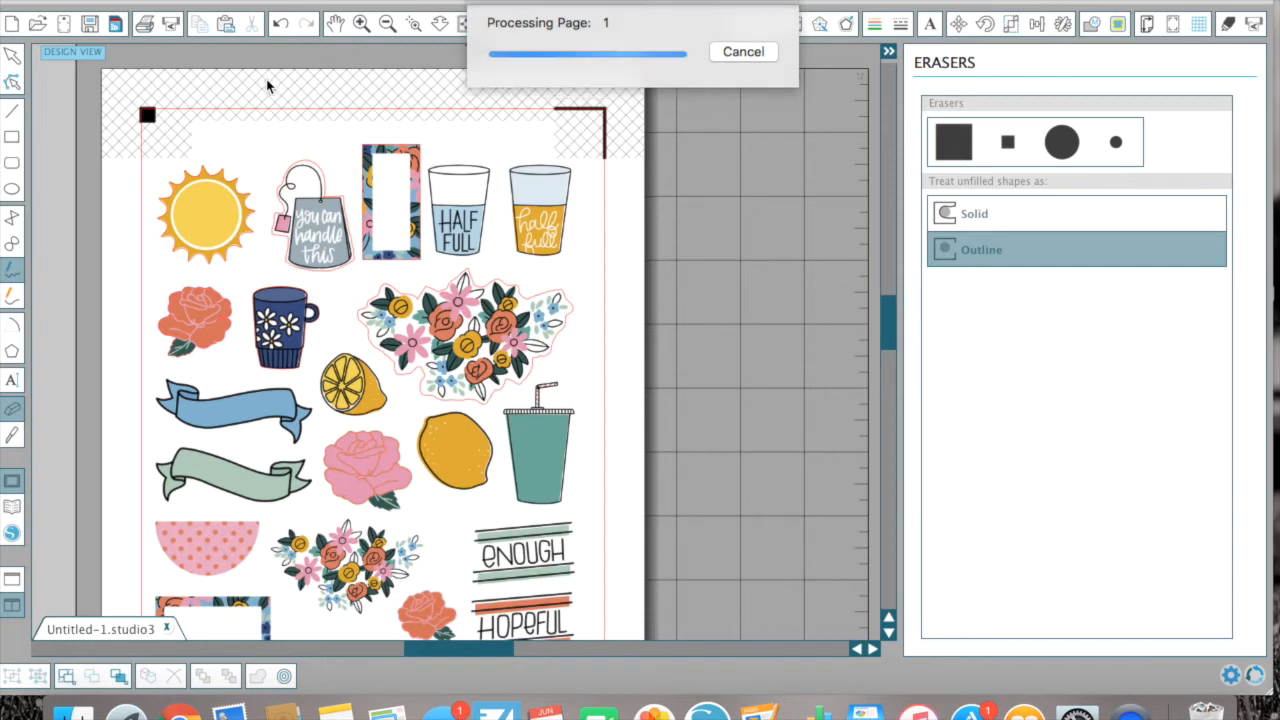
- Save the cut project as a Silhouette Studio file named "bk fyc test"
left_click(195, 0)
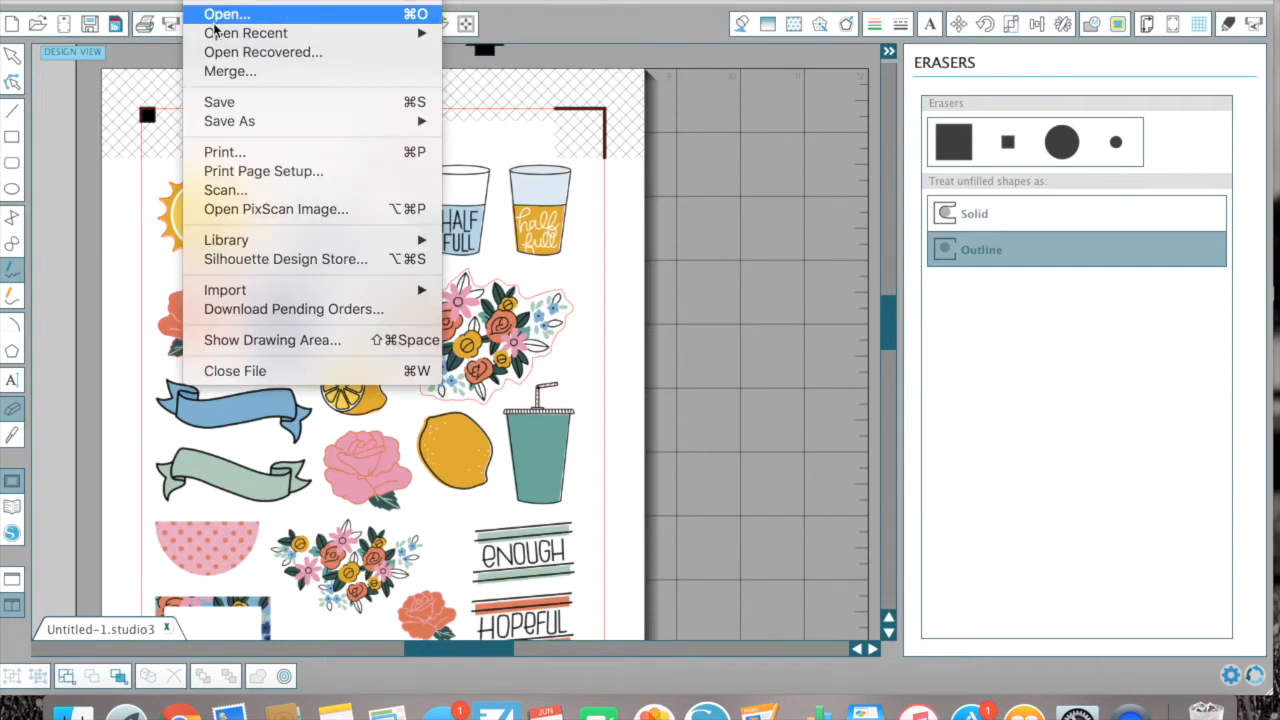
left_click(229, 102)
type("bk fyc test")
key("Return")
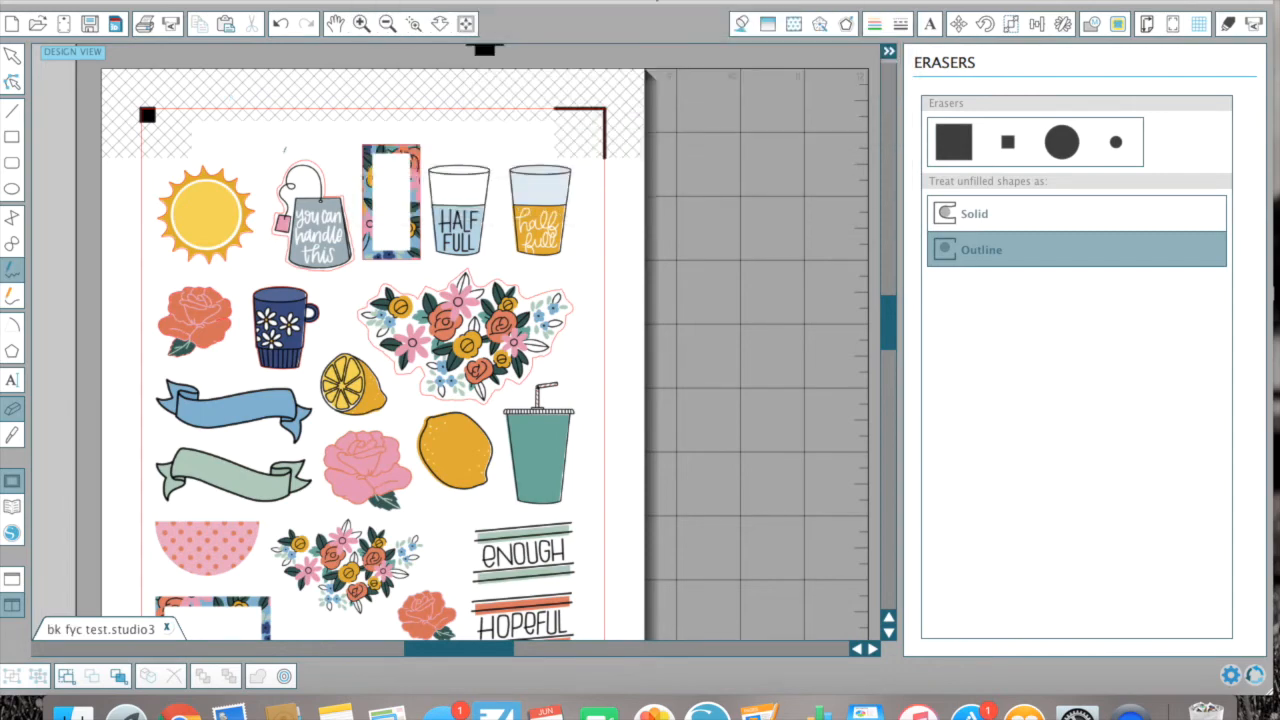
- Move both "bk fyc test" files to the middle of the desktop, return to Silhouette Studio and close the saved project
left_click(30, 3)
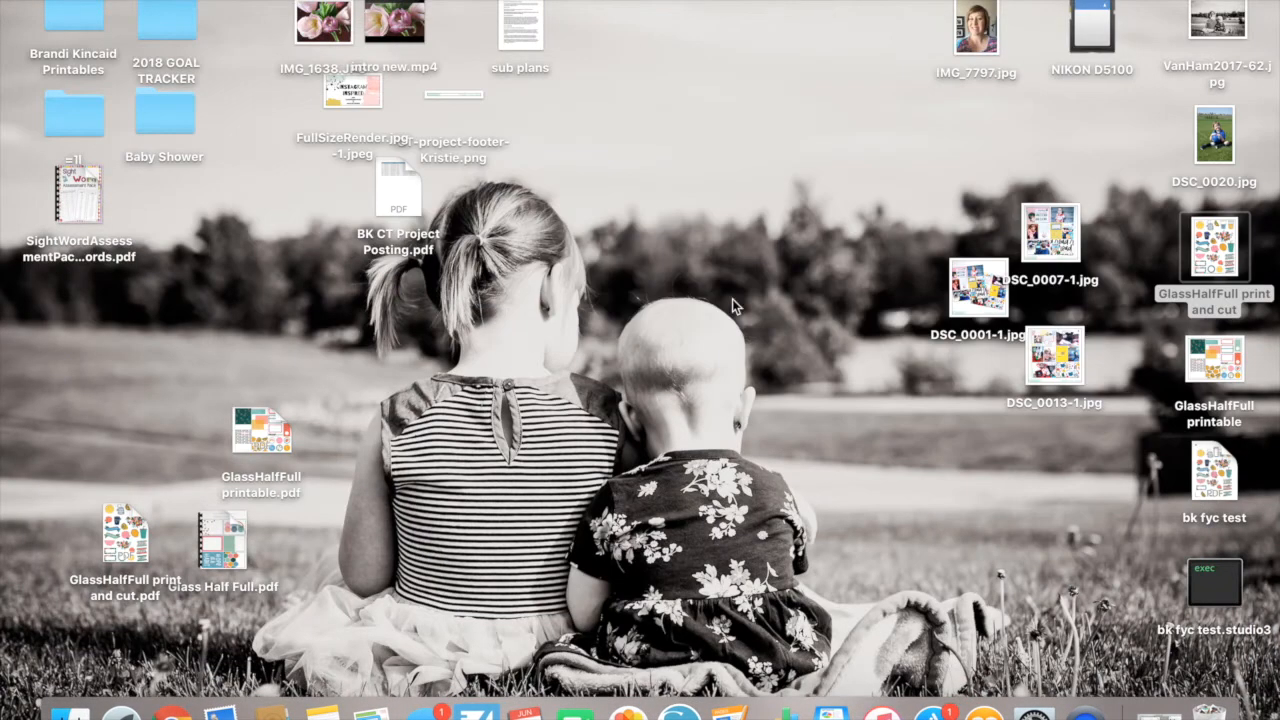
left_click_drag(1188, 585, 622, 486)
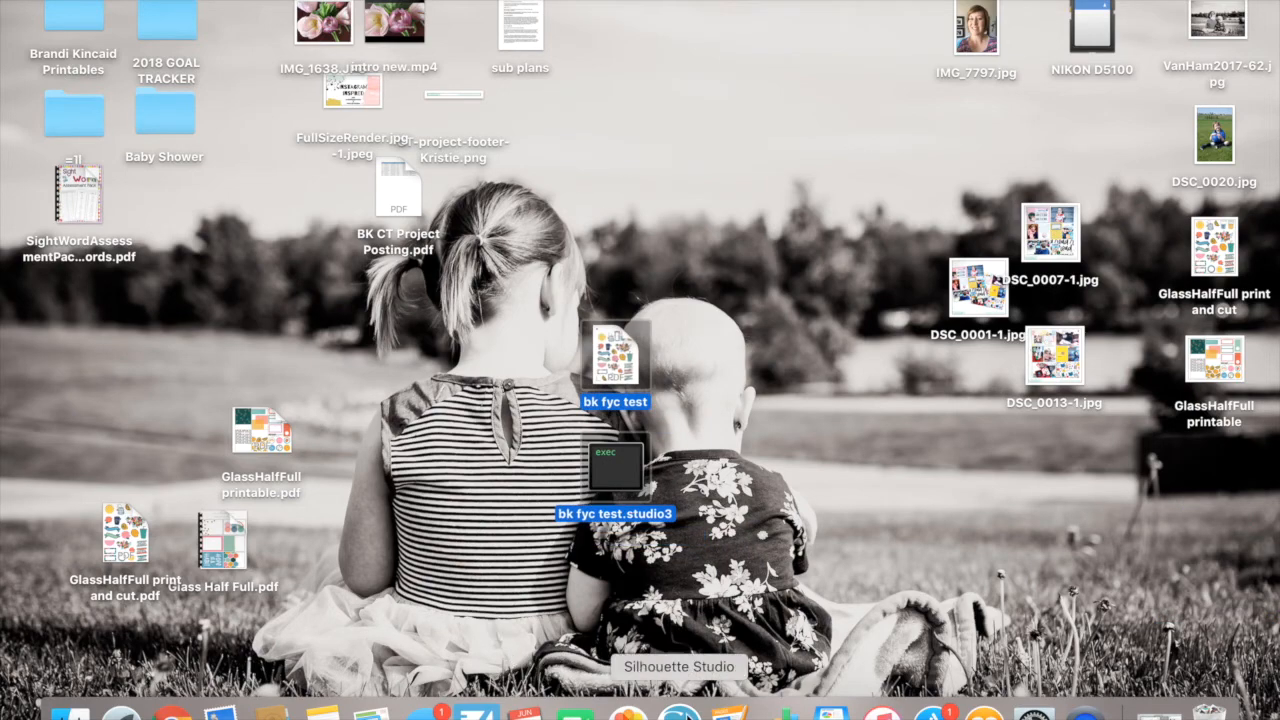
left_click(679, 712)
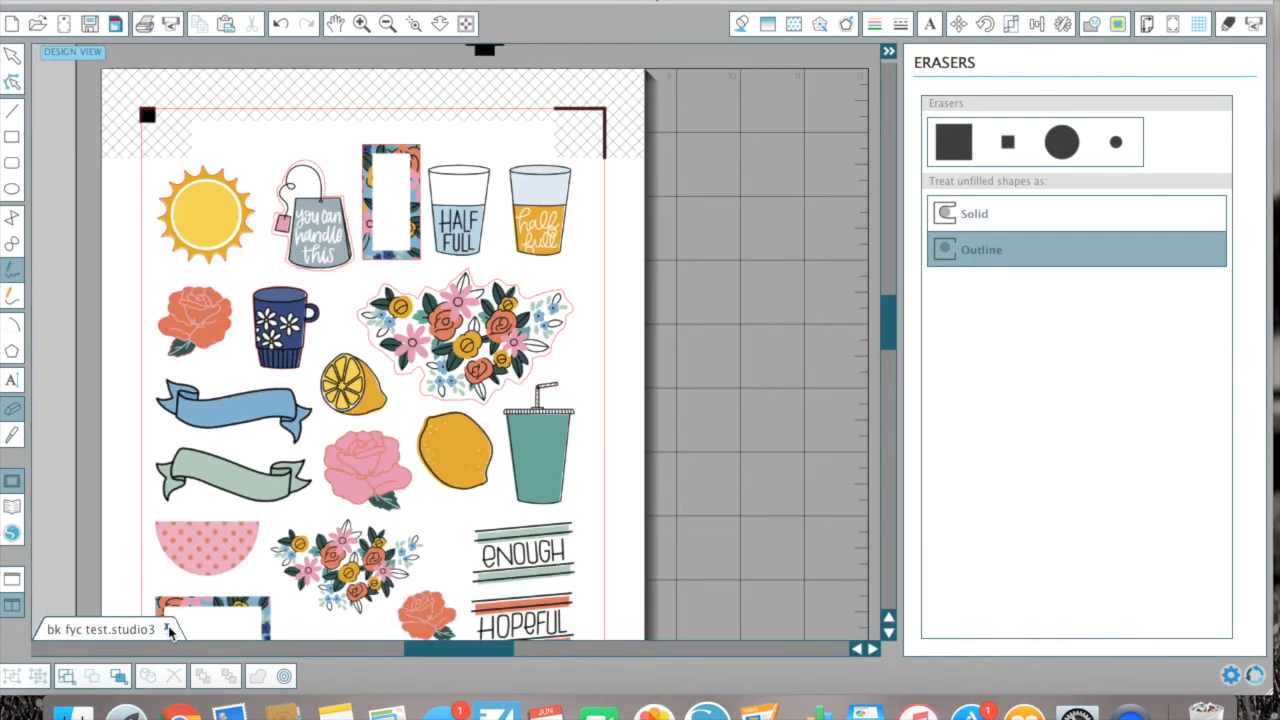
left_click(167, 628)
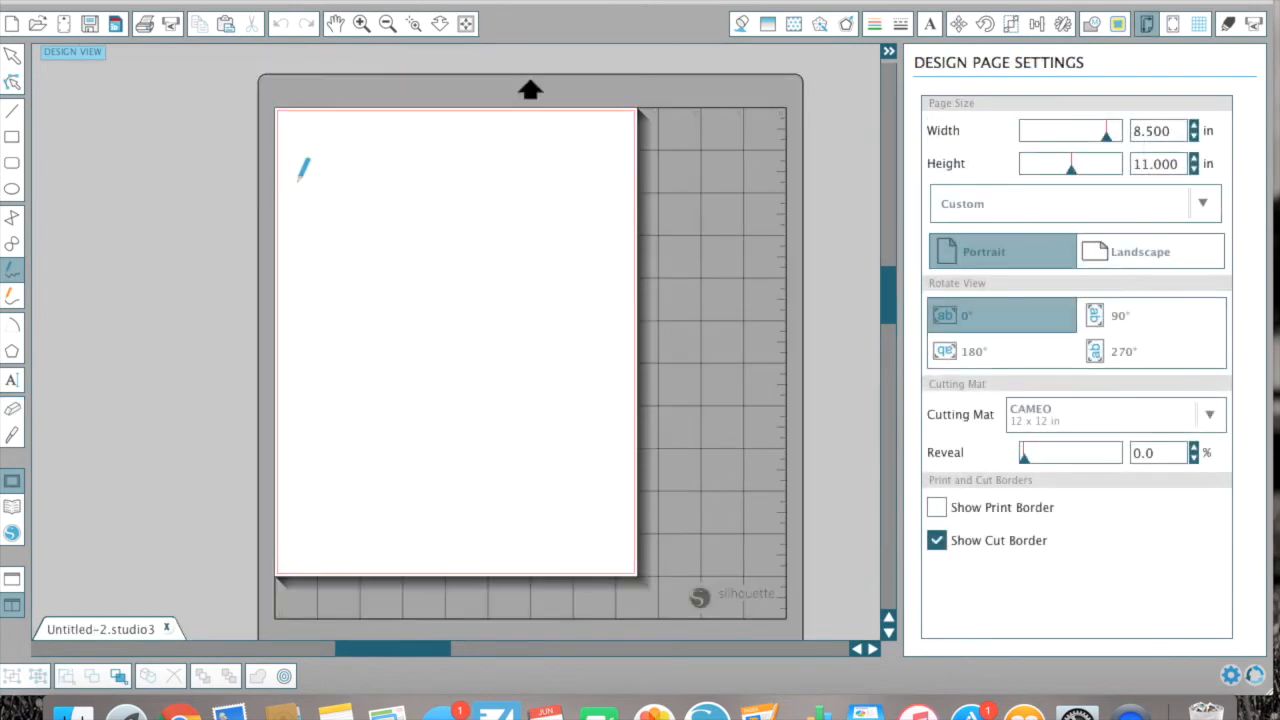
- Place the "GlassHalfFull printable" image from the desktop on the blank page and scale it down to about 13.5 in wide
left_click_drag(488, 3, 312, 3)
left_click_drag(1214, 360, 271, 280)
left_click_drag(432, 3, 616, 3)
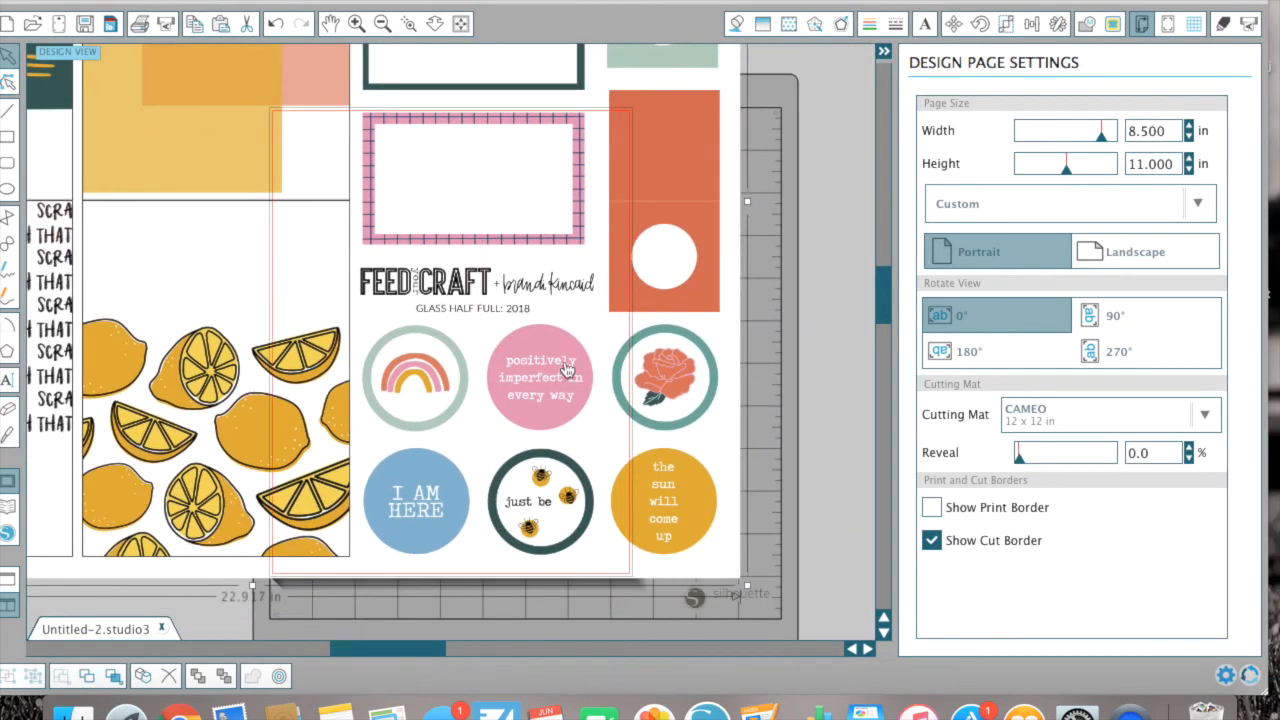
left_click_drag(750, 585, 535, 535)
left_click_drag(630, 596, 528, 510)
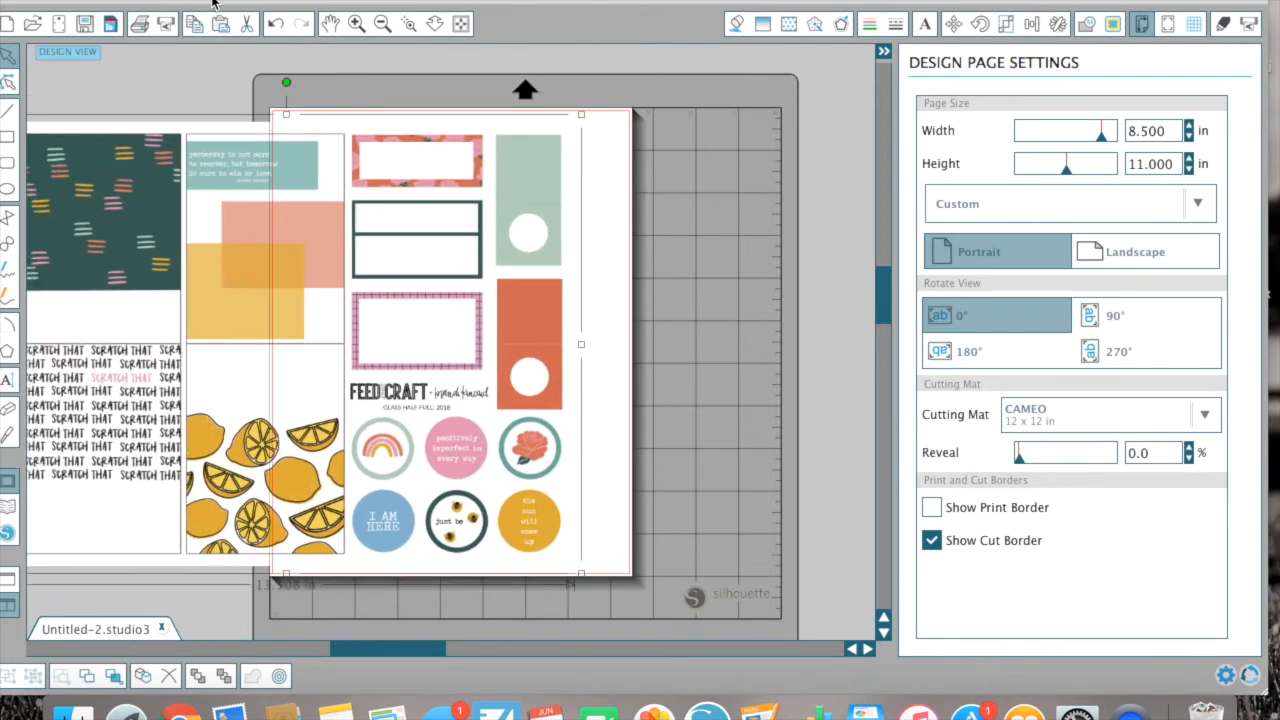
- Slice the printable vertically beside the label column with a straight knife cut and delete the pattern-card portion
left_click_drag(213, 3, 225, 3)
left_click(17, 435)
left_click_drag(341, 92, 366, 518)
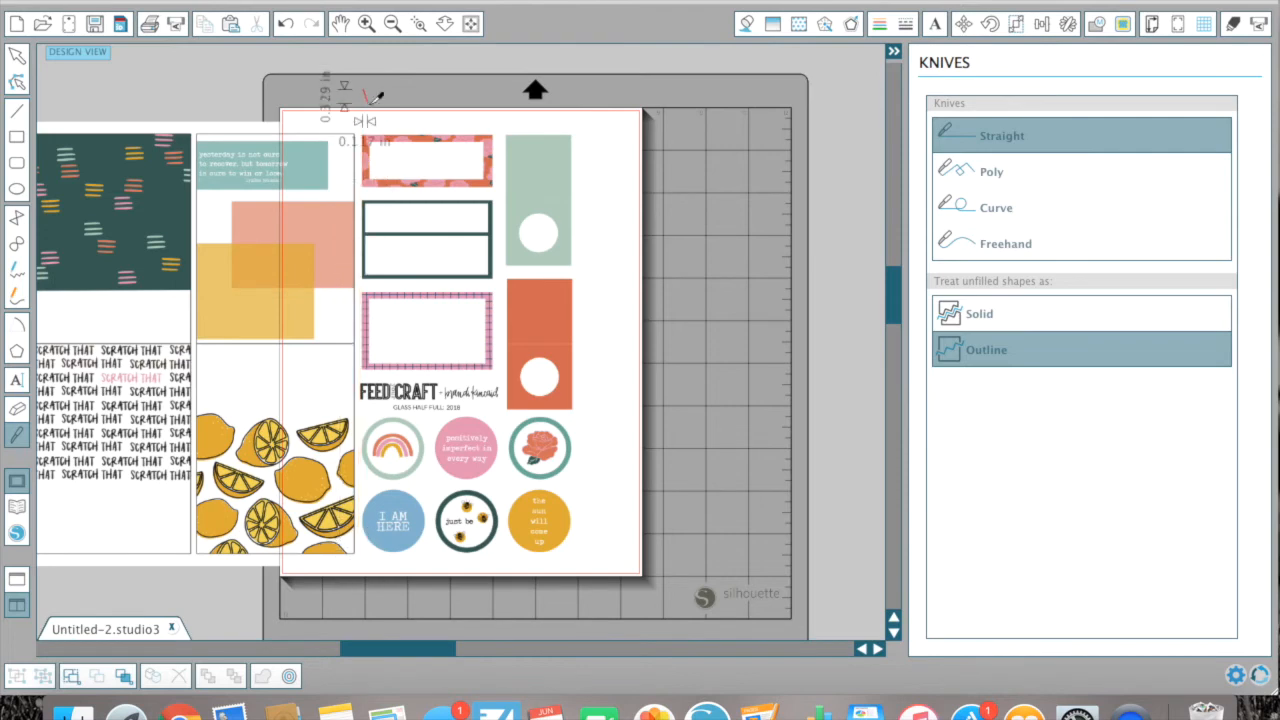
left_click_drag(362, 98, 366, 585)
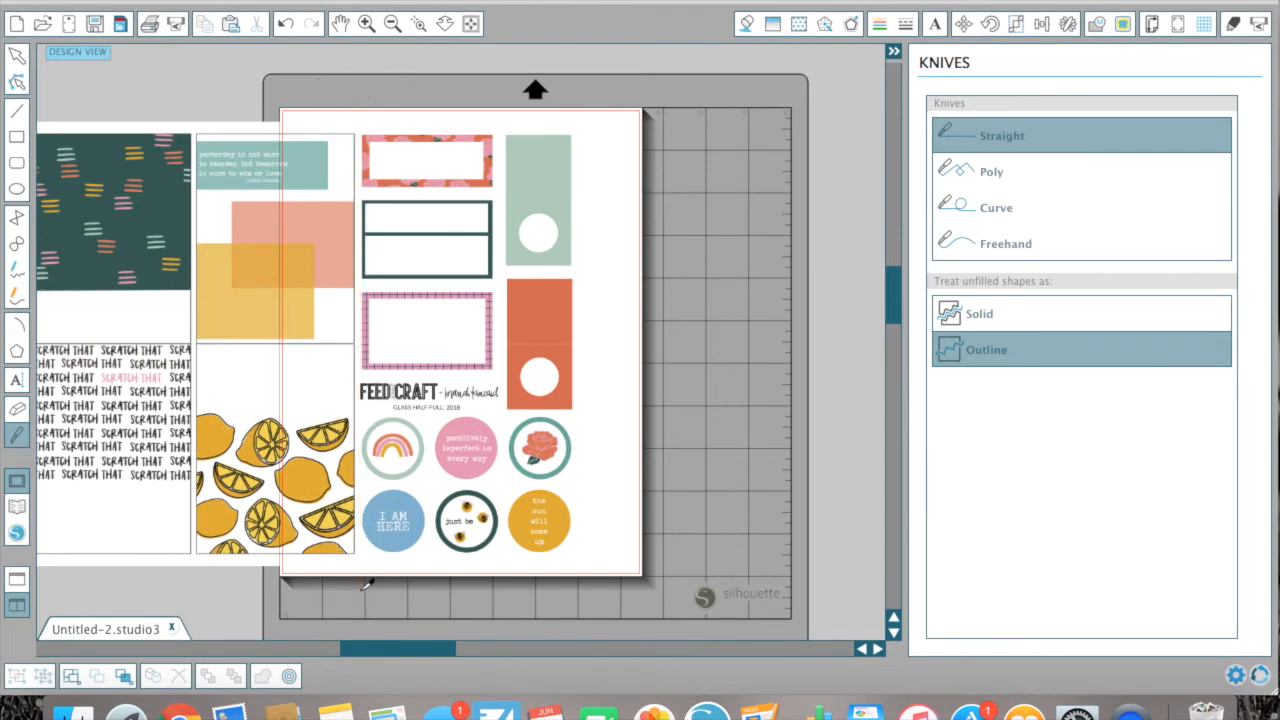
left_click(17, 55)
left_click(229, 171)
left_click_drag(338, 235, 280, 242)
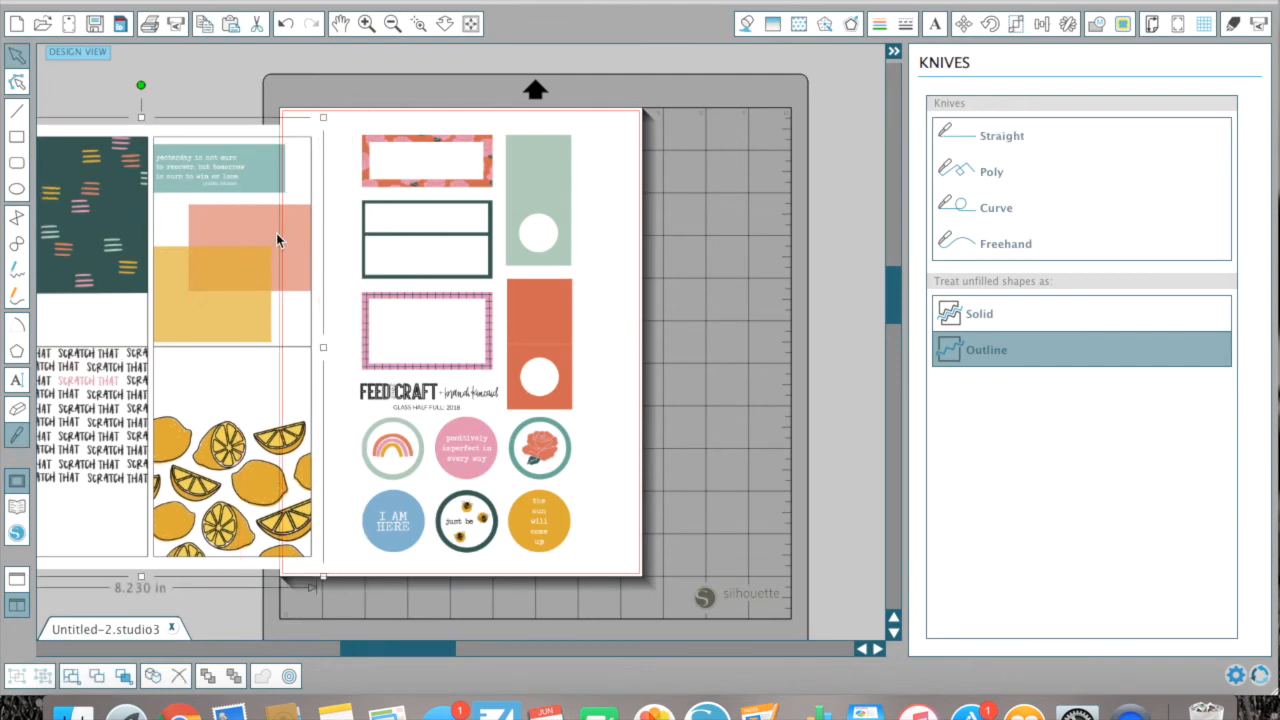
key("Delete")
- Shift the remaining labels toward the page's left edge and add Type 1 (CAMEO, Portrait) registration marks
left_click_drag(480, 268, 431, 263)
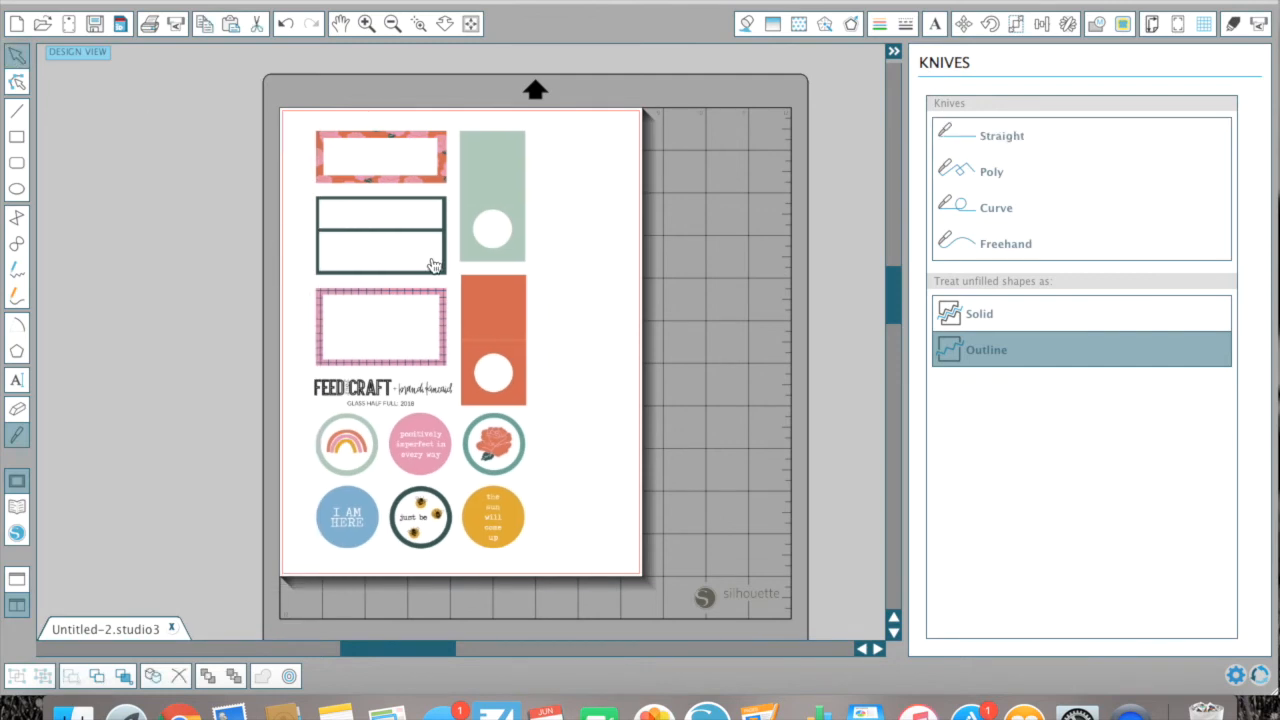
left_click(1178, 24)
left_click(1077, 134)
left_click(1080, 209)
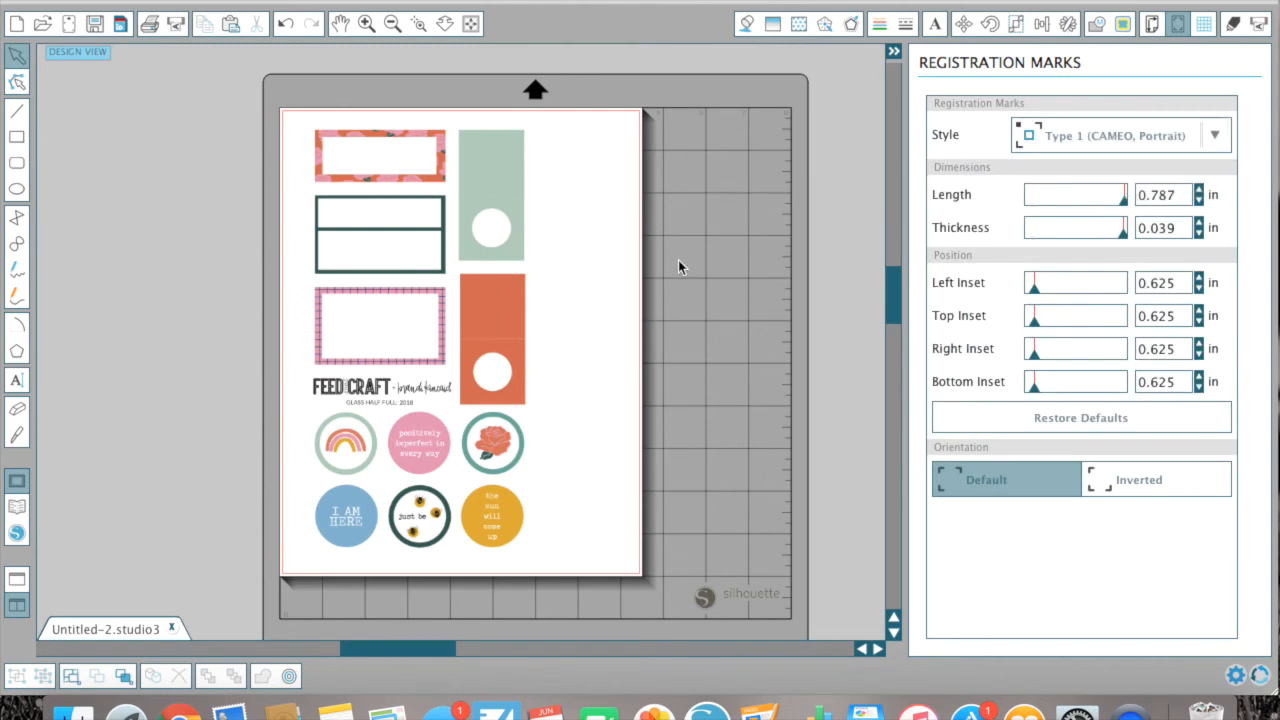
- Scale the label artwork down to about 4.1 by 8.1 in and move it to the lower right of the page
left_click_drag(516, 305, 542, 313)
left_click_drag(573, 576, 536, 509)
left_click_drag(492, 401, 546, 419)
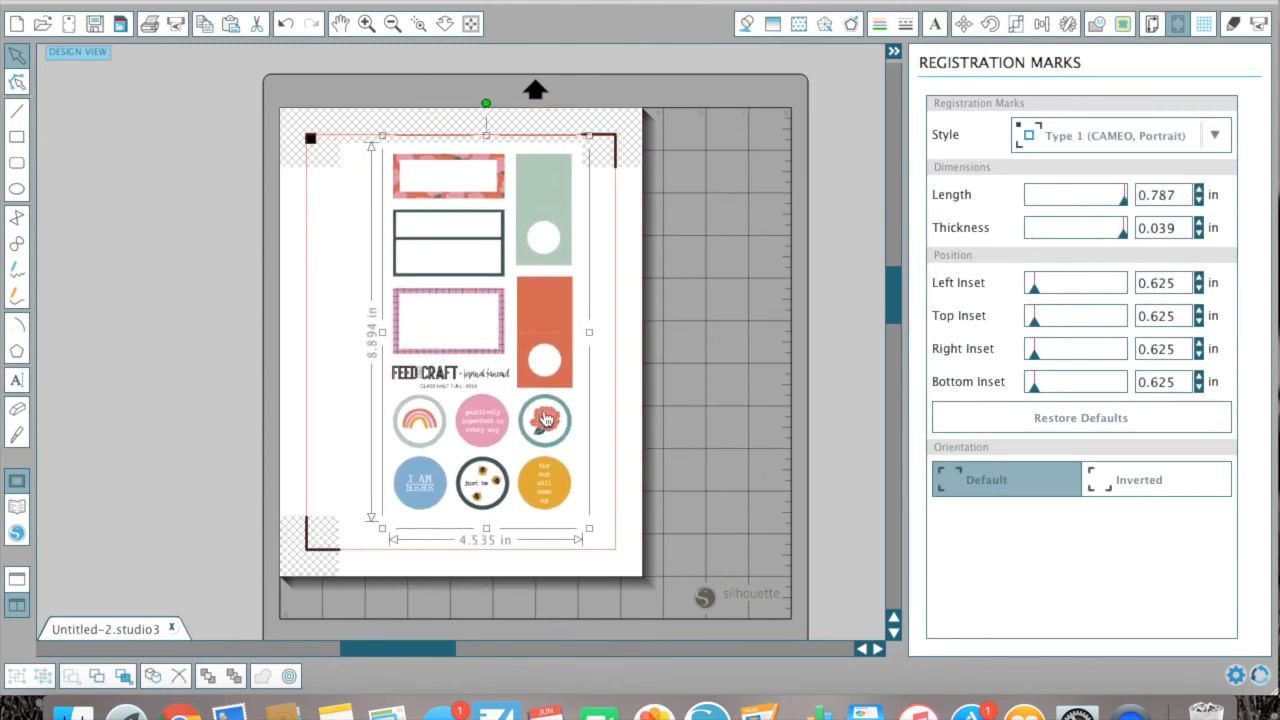
left_click_drag(589, 528, 571, 487)
left_click_drag(517, 402, 570, 472)
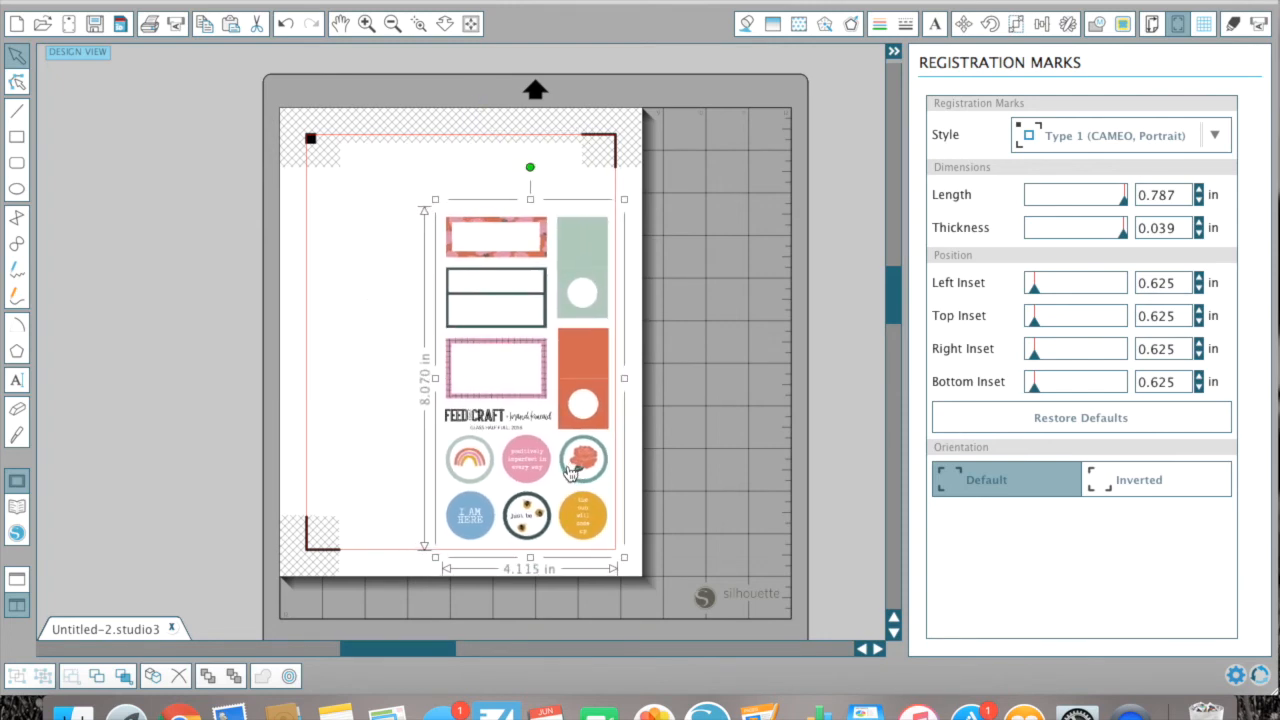
- Erase the Feed and Craft logo and its "Glass Half Full: 2018" line below the plaid label with the large square eraser
left_click(17, 408)
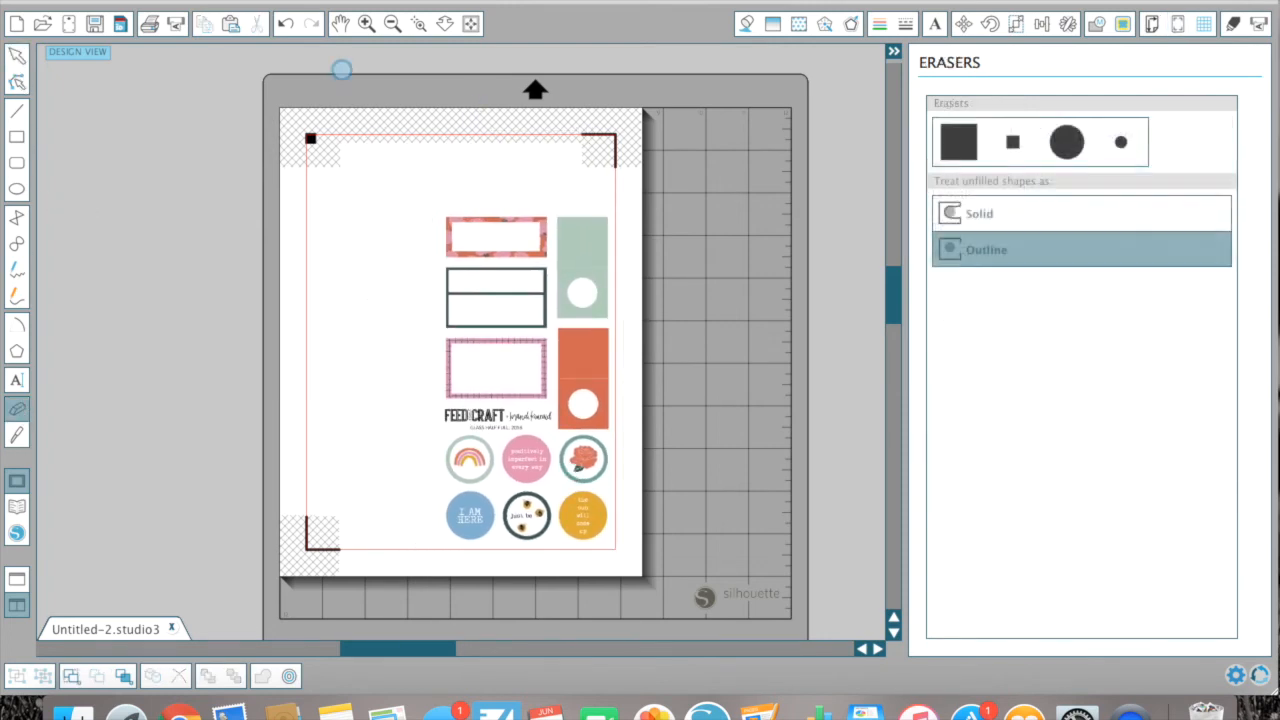
left_click(366, 23)
left_click(958, 143)
left_click_drag(428, 513, 653, 512)
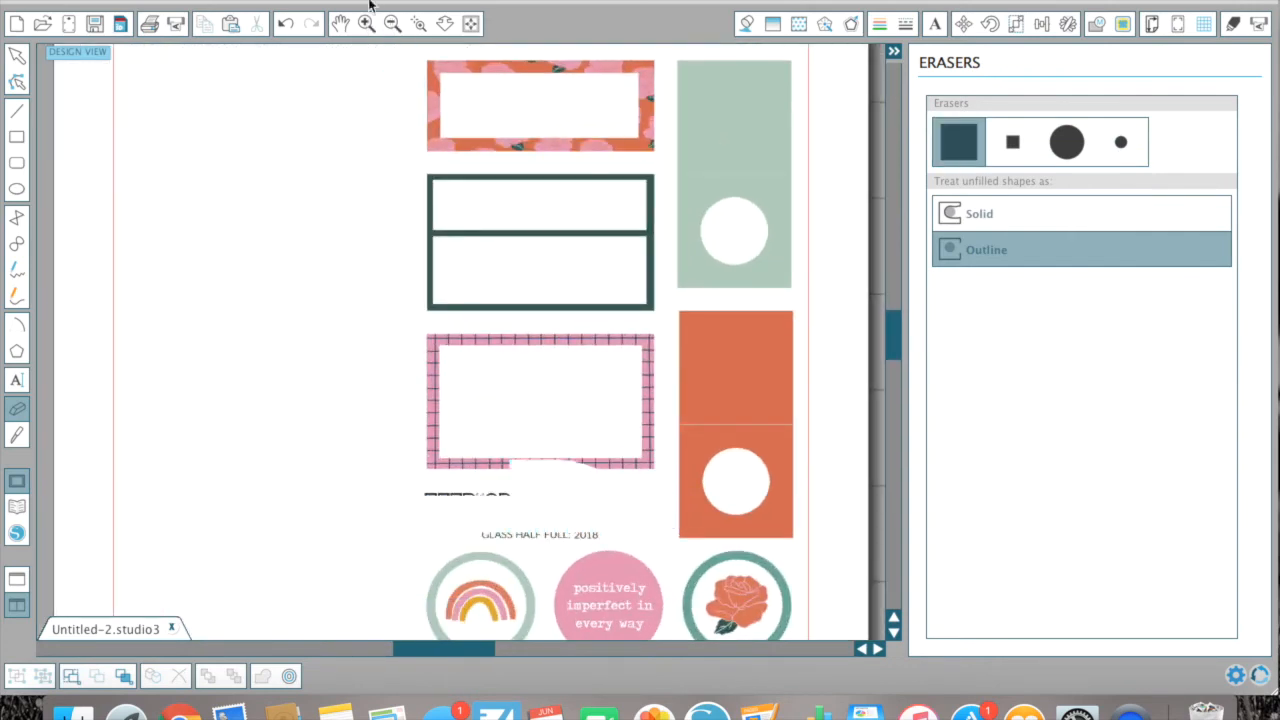
left_click(285, 23)
mouse_move(501, 510)
left_mouse_down()
mouse_move(494, 520)
mouse_move(651, 511)
mouse_move(489, 497)
mouse_move(516, 518)
left_mouse_up()
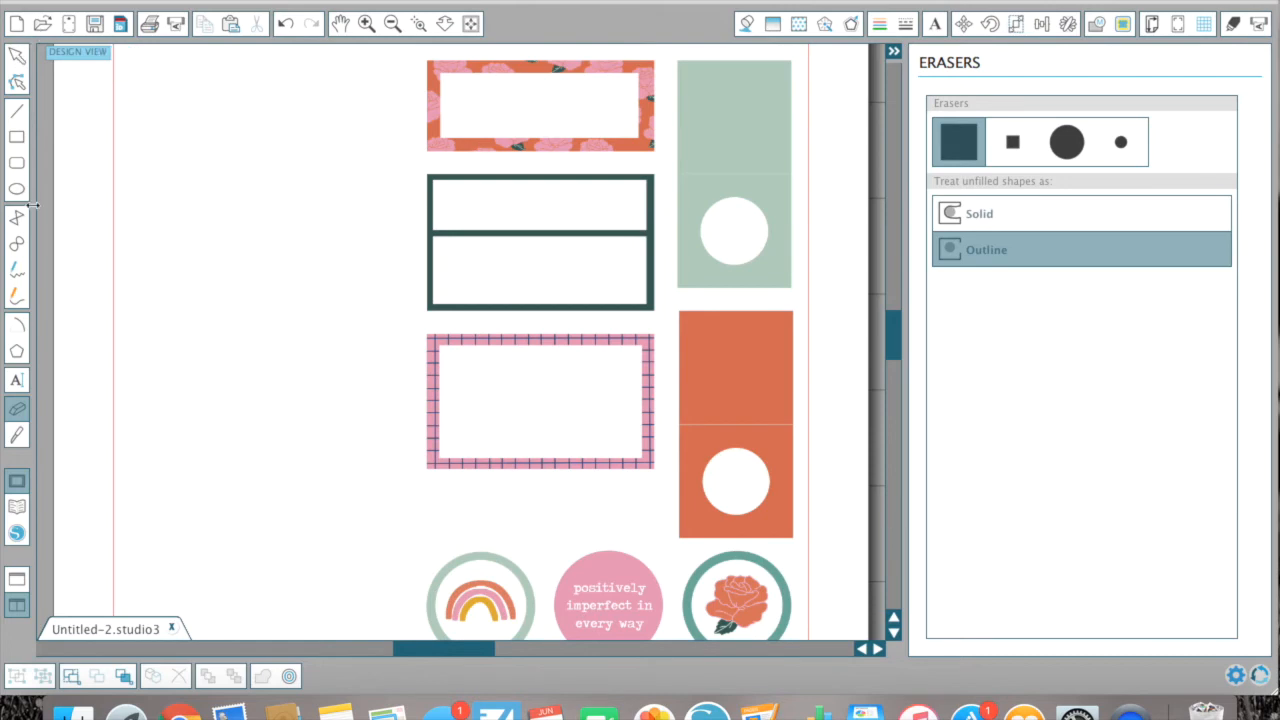
- Cut the three framed rectangular labels free with the straight knife and move them down toward the circle stickers
left_click(16, 436)
left_click_drag(420, 467, 670, 476)
scroll(670, 80, "up", 2)
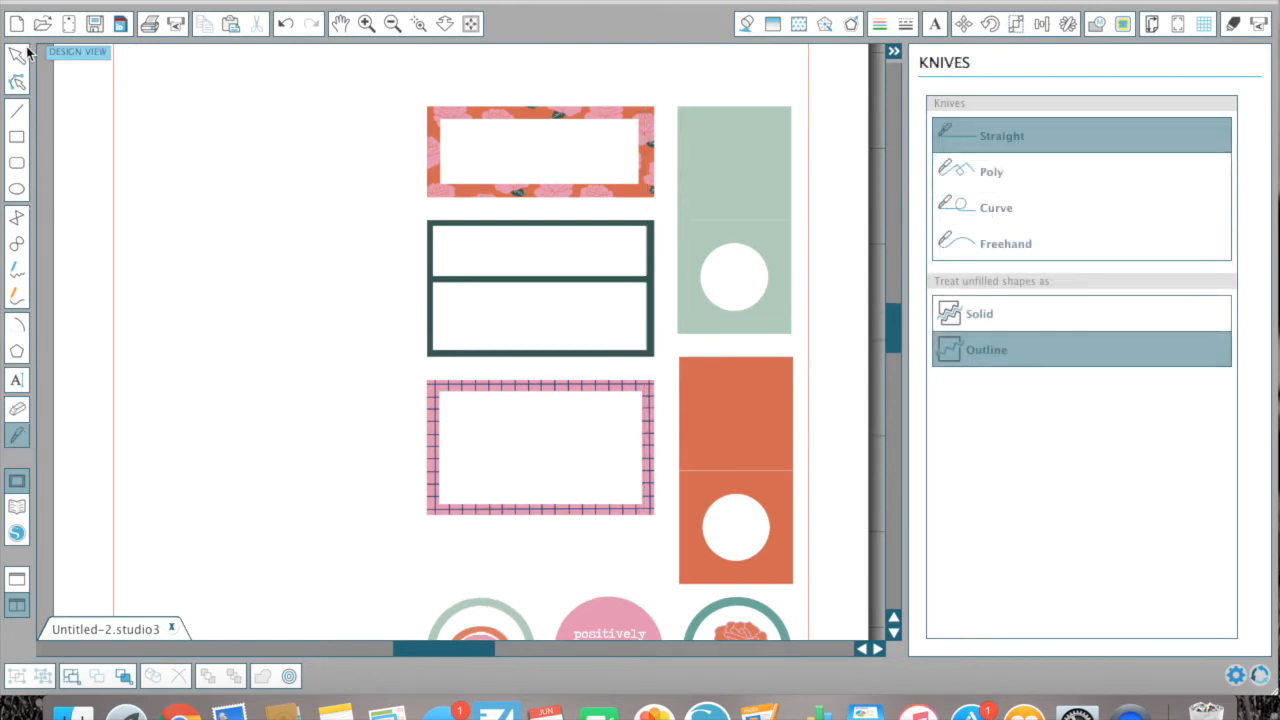
left_click(18, 56)
left_click_drag(462, 237, 463, 291)
left_click(232, 598)
left_click(471, 501)
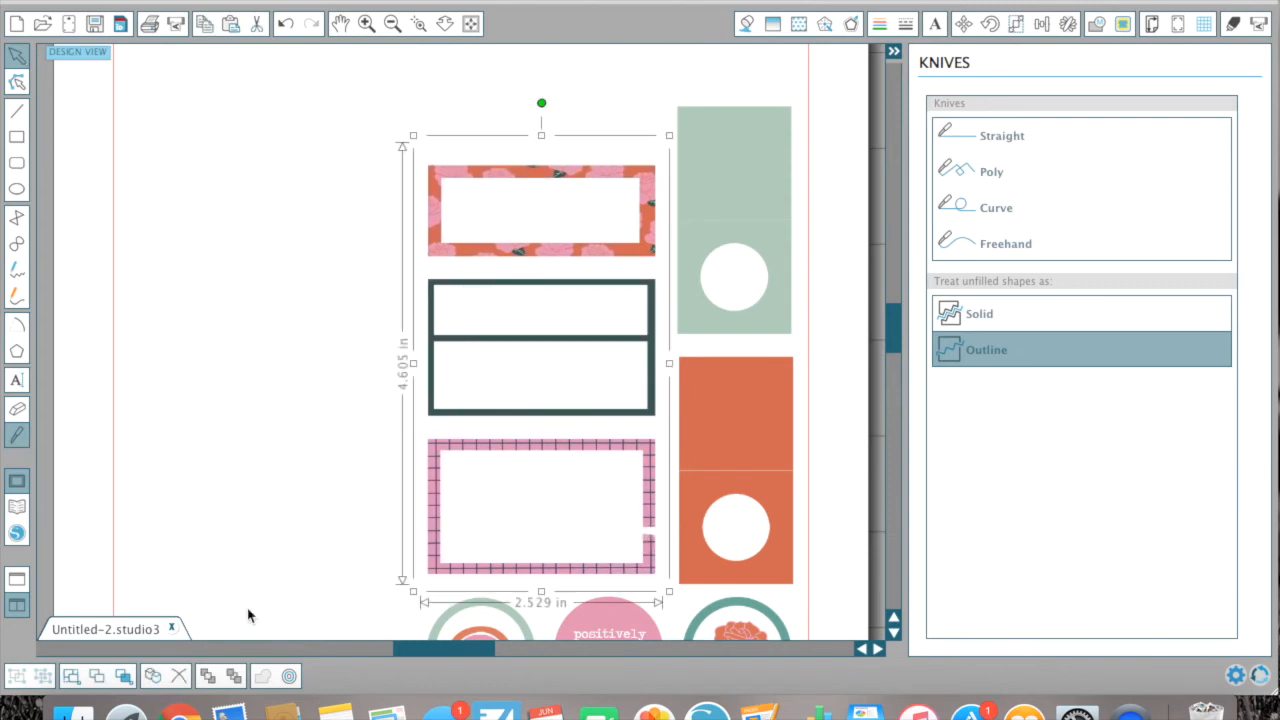
left_click(229, 600)
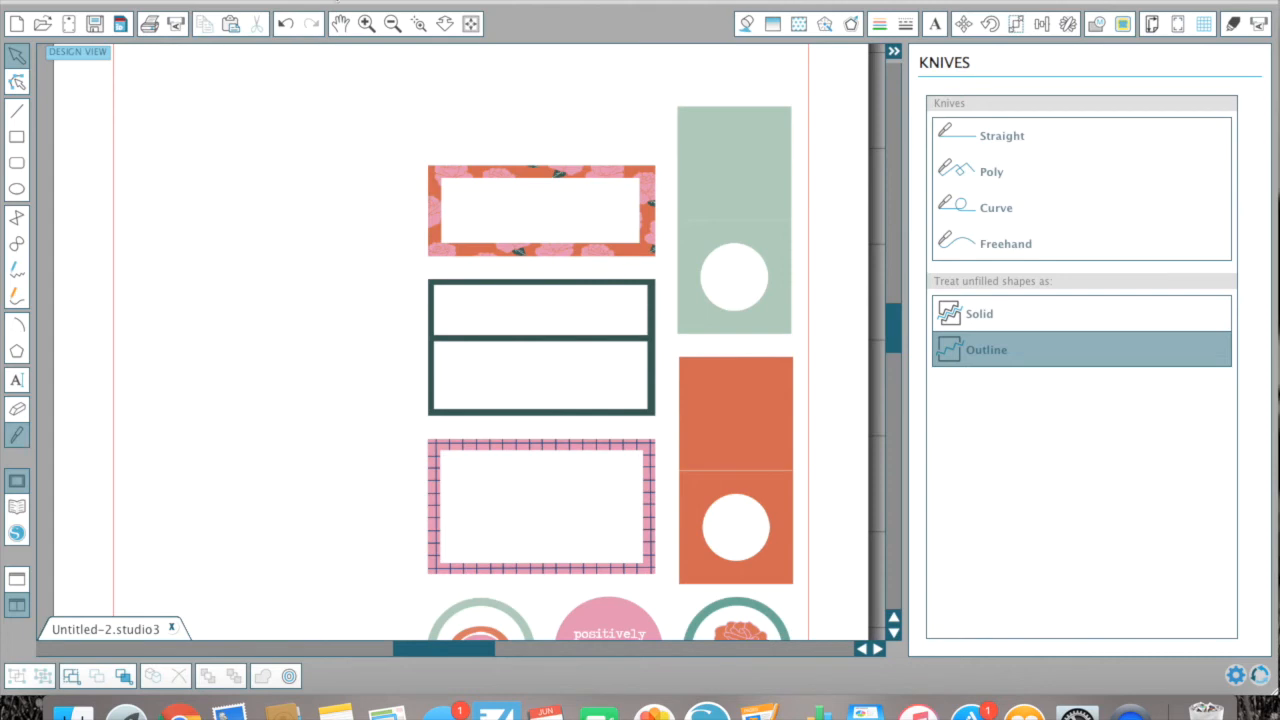
- Group all the label pieces and move the group to the upper left inside the registration marks
left_click(392, 22)
left_click(392, 22)
left_click(440, 215)
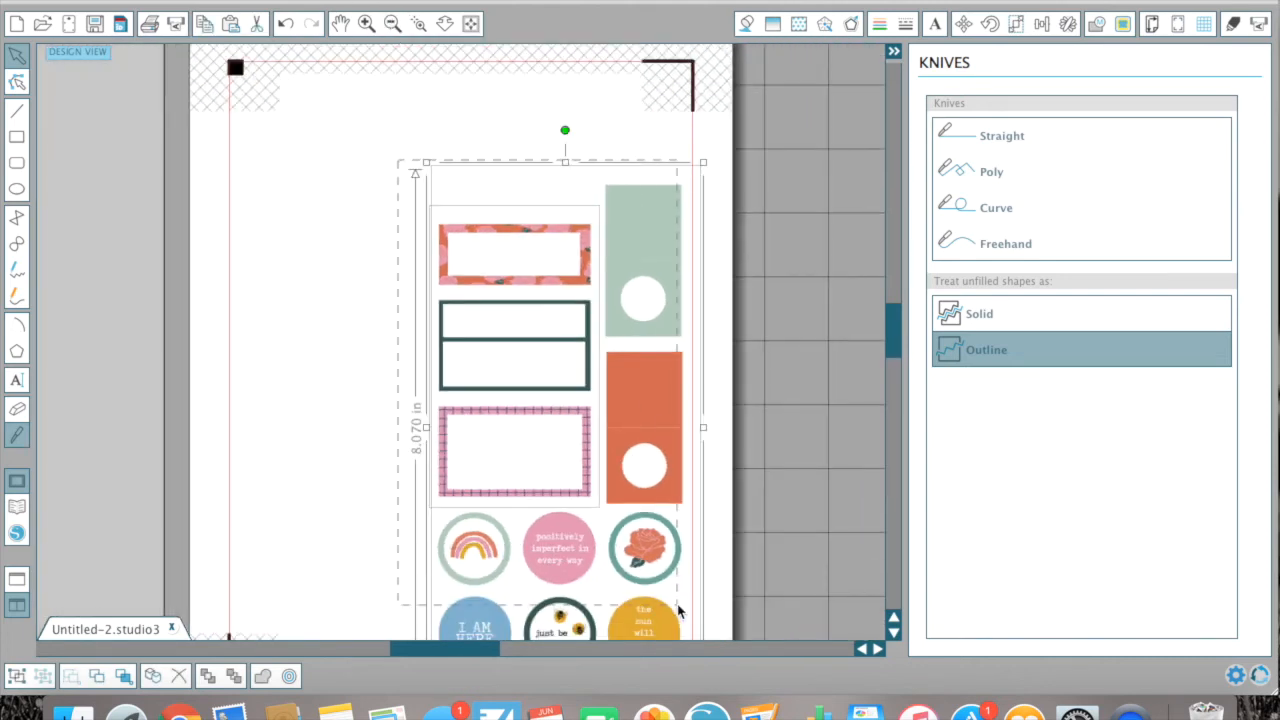
left_click(103, 680)
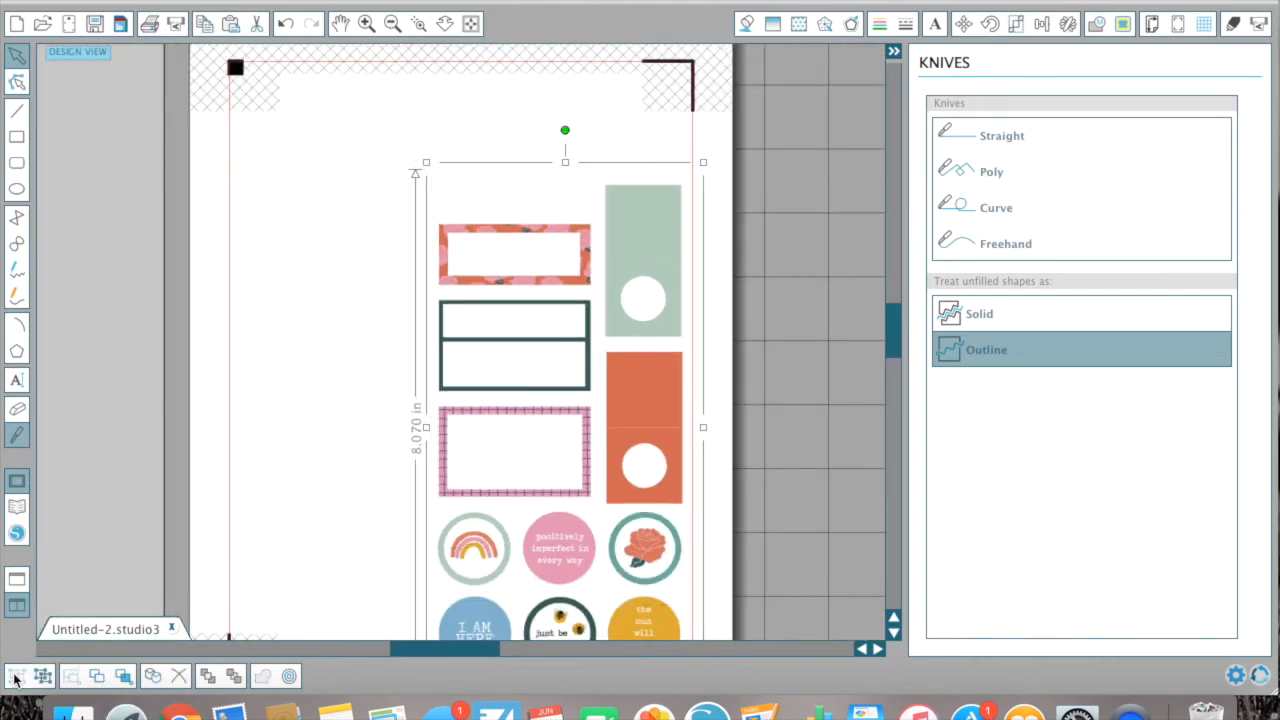
left_click_drag(495, 522, 293, 413)
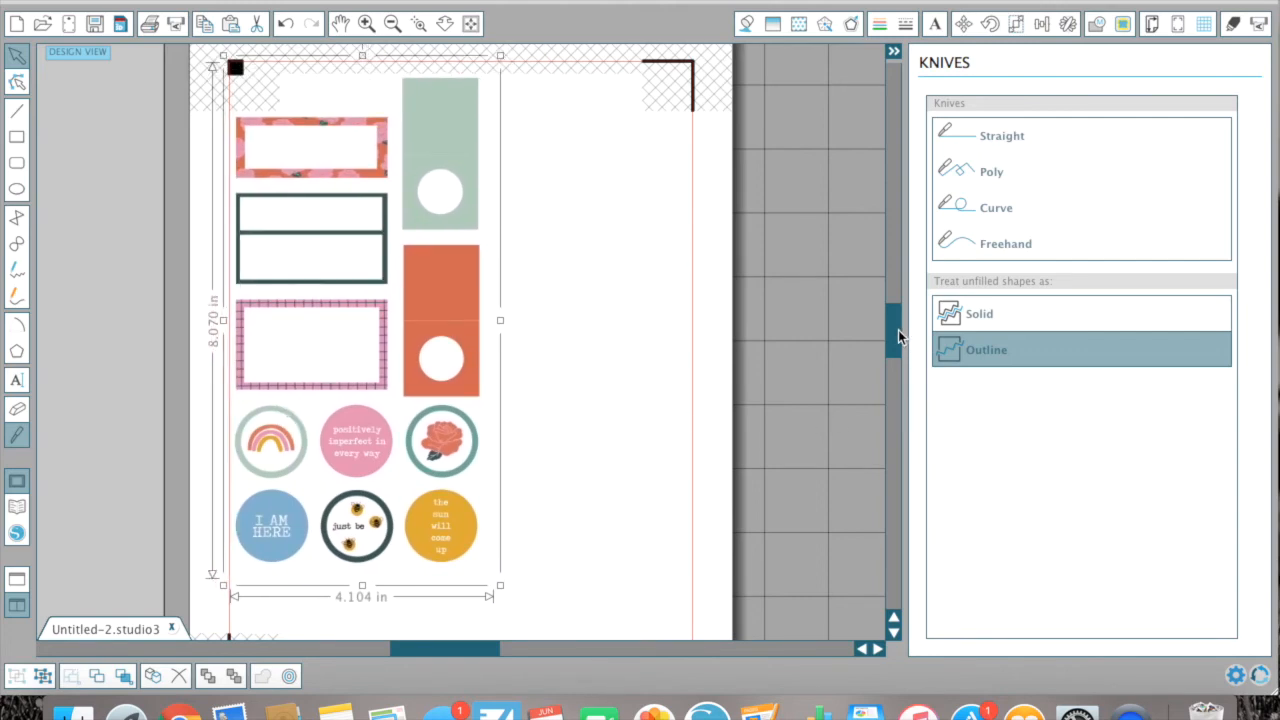
- Separate the block of six circle stickers from the labels above with a horizontal straight knife cut
left_click_drag(898, 330, 897, 347)
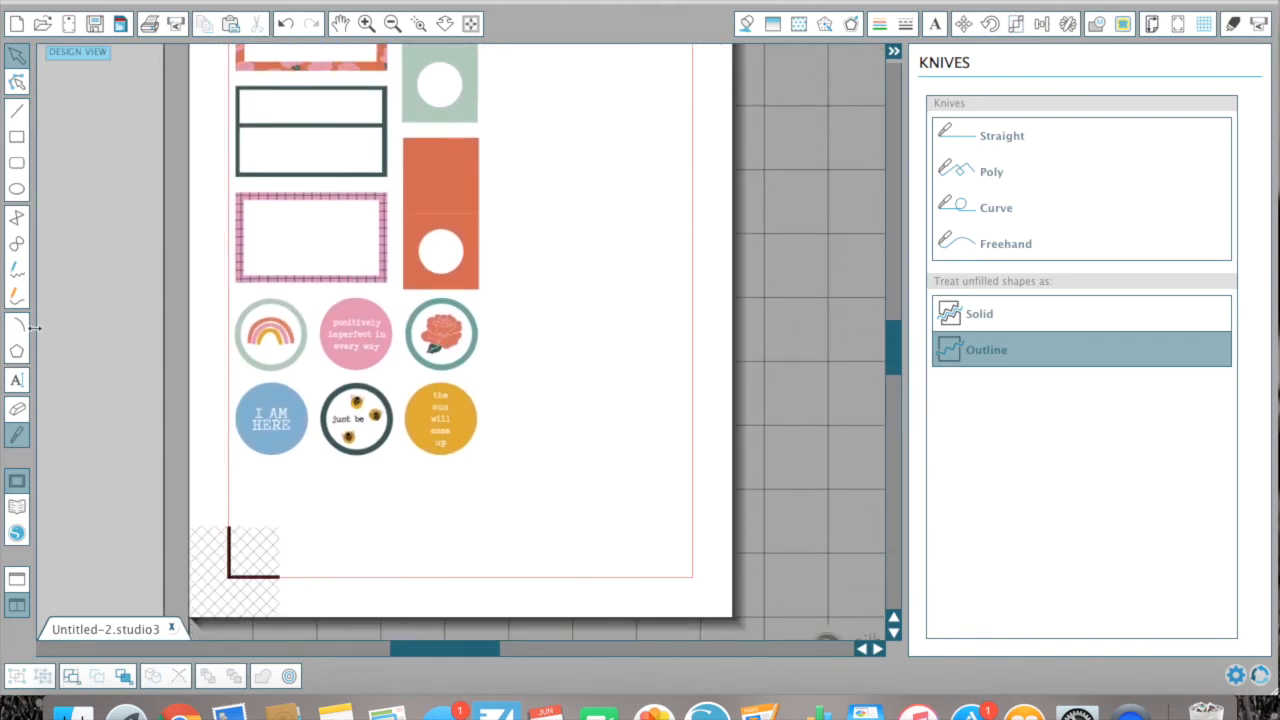
left_click(15, 438)
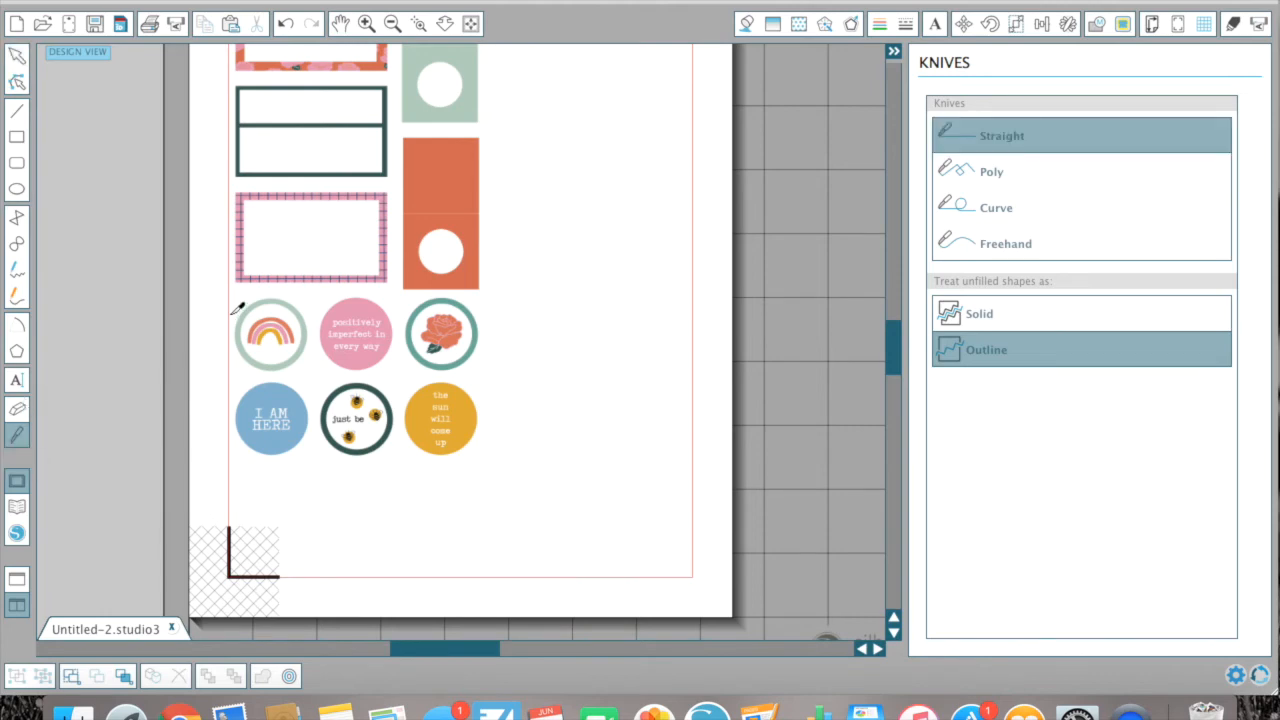
left_click_drag(222, 294, 522, 296)
left_click(17, 56)
left_click(252, 312)
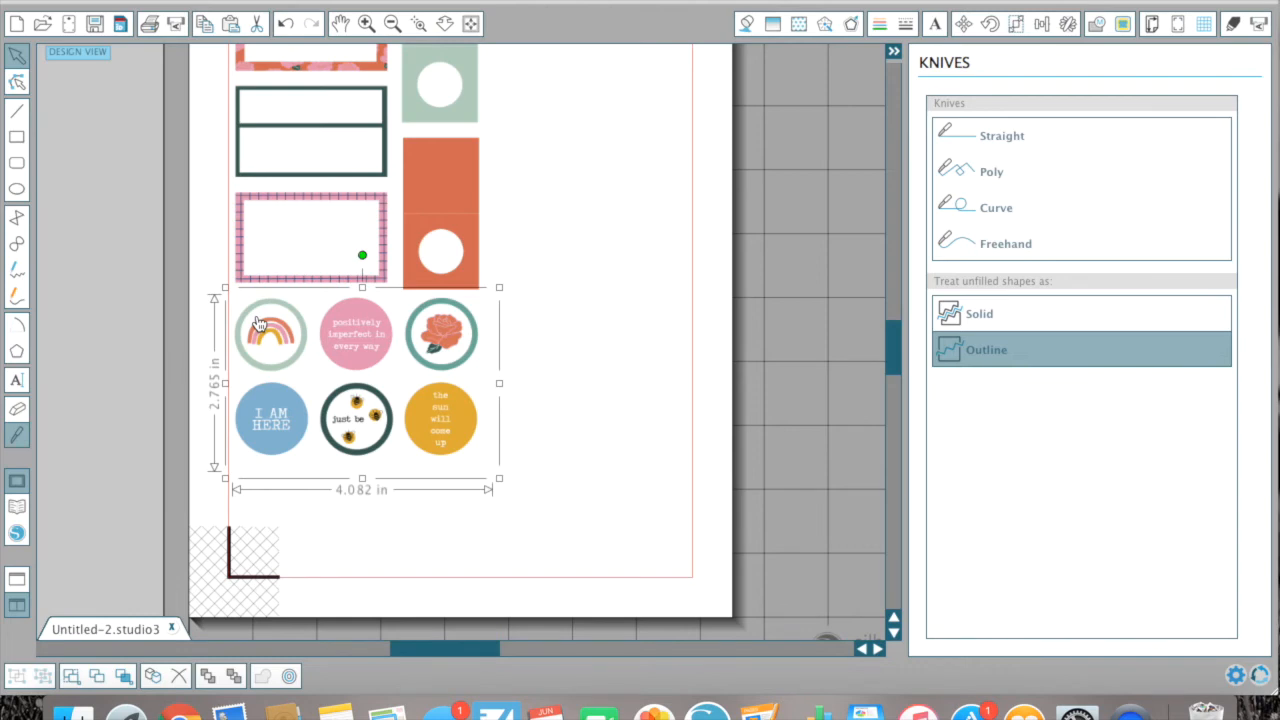
- Duplicate the six-circle block, rotate the copy 90° clockwise and place it at the upper right inside the registration marks
left_click_drag(258, 322, 685, 316)
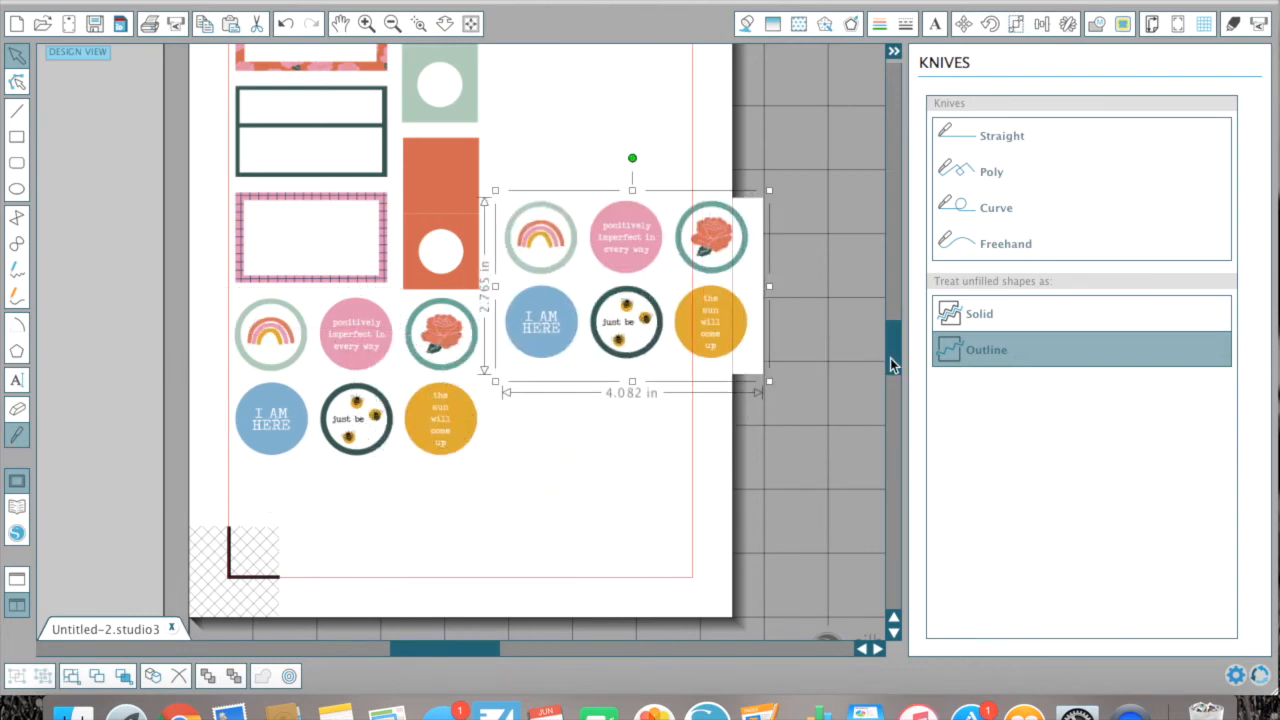
left_click_drag(889, 358, 889, 334)
left_click_drag(633, 309, 655, 278)
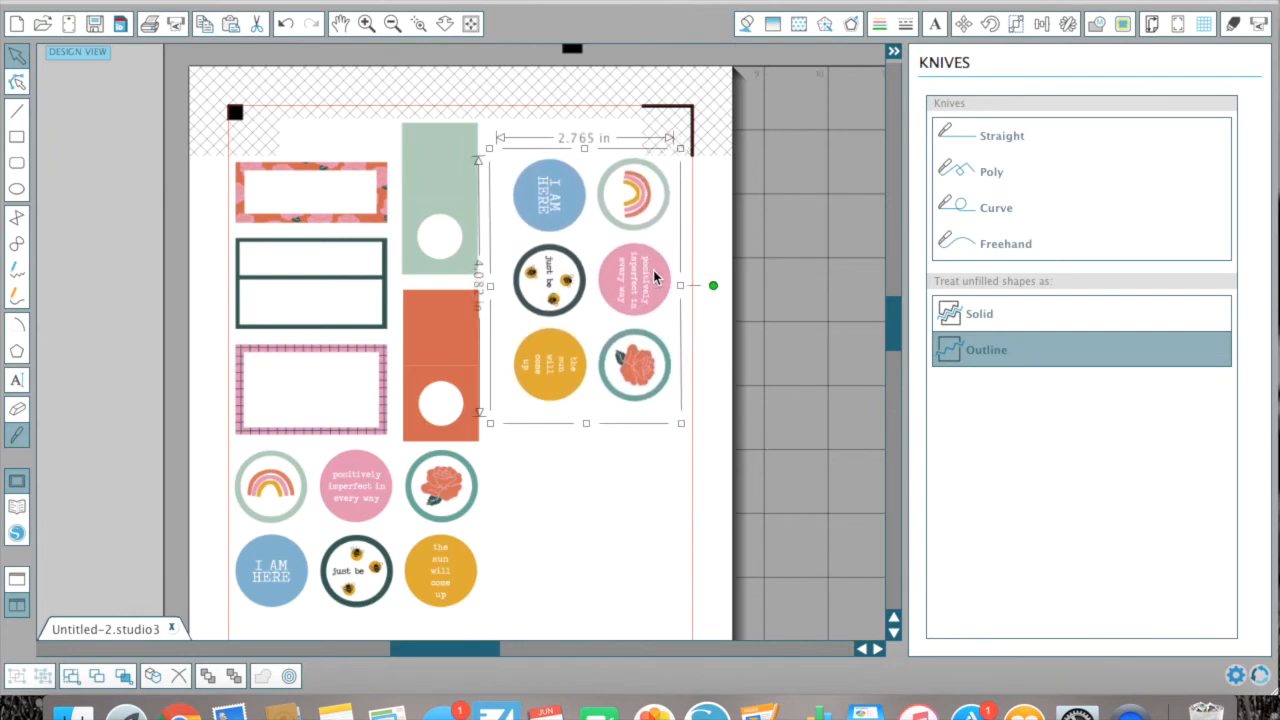
- Trace the outer edges of all labels and circle stickers on the page with a high pass filter of 70.00
left_click(712, 248)
left_click(1124, 24)
left_click_drag(177, 88, 539, 489)
left_click(789, 436)
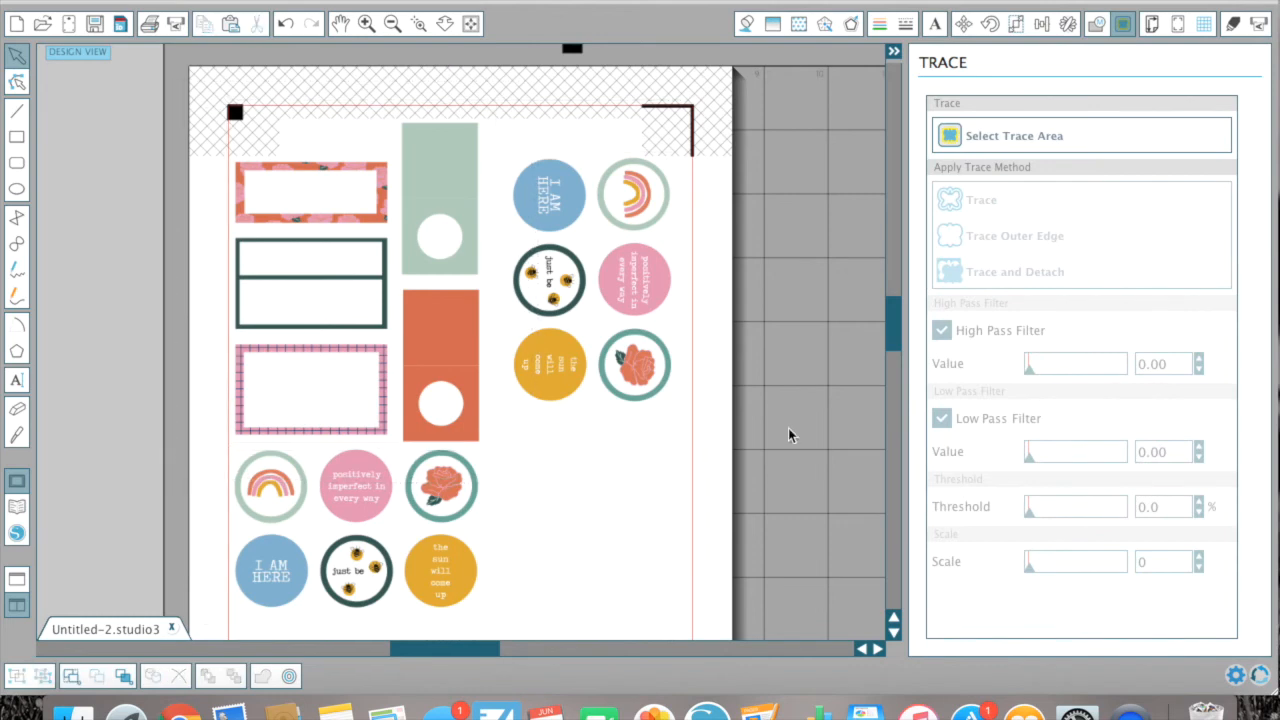
left_click(988, 140)
mouse_move(178, 104)
left_mouse_down()
mouse_move(668, 486)
mouse_move(716, 635)
left_mouse_up()
left_click_drag(1030, 370, 1050, 373)
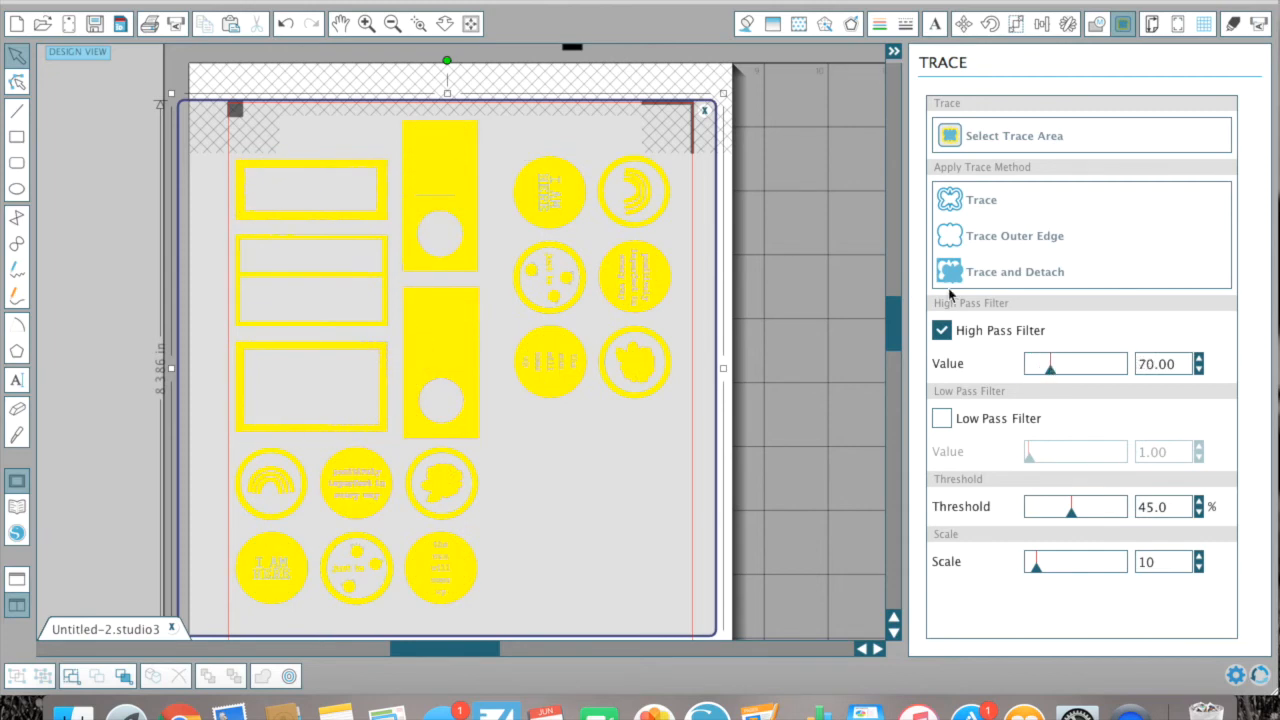
left_click(1018, 240)
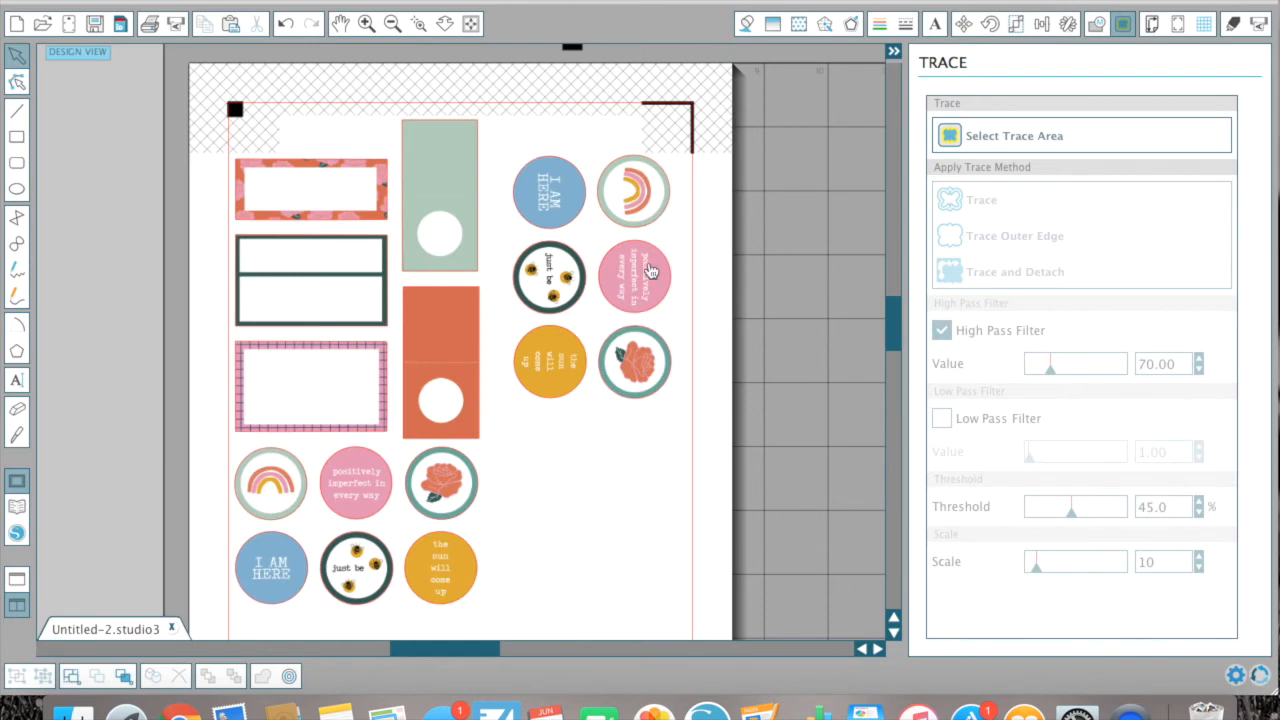
left_click_drag(650, 270, 748, 270)
left_click(285, 23)
left_click(285, 23)
left_click(311, 23)
left_click_drag(340, 563, 596, 566)
left_click(285, 23)
- Save the label sheet from the print dialog as a PDF named "bk fyc die cuts" on the Desktop
left_click(195, 1)
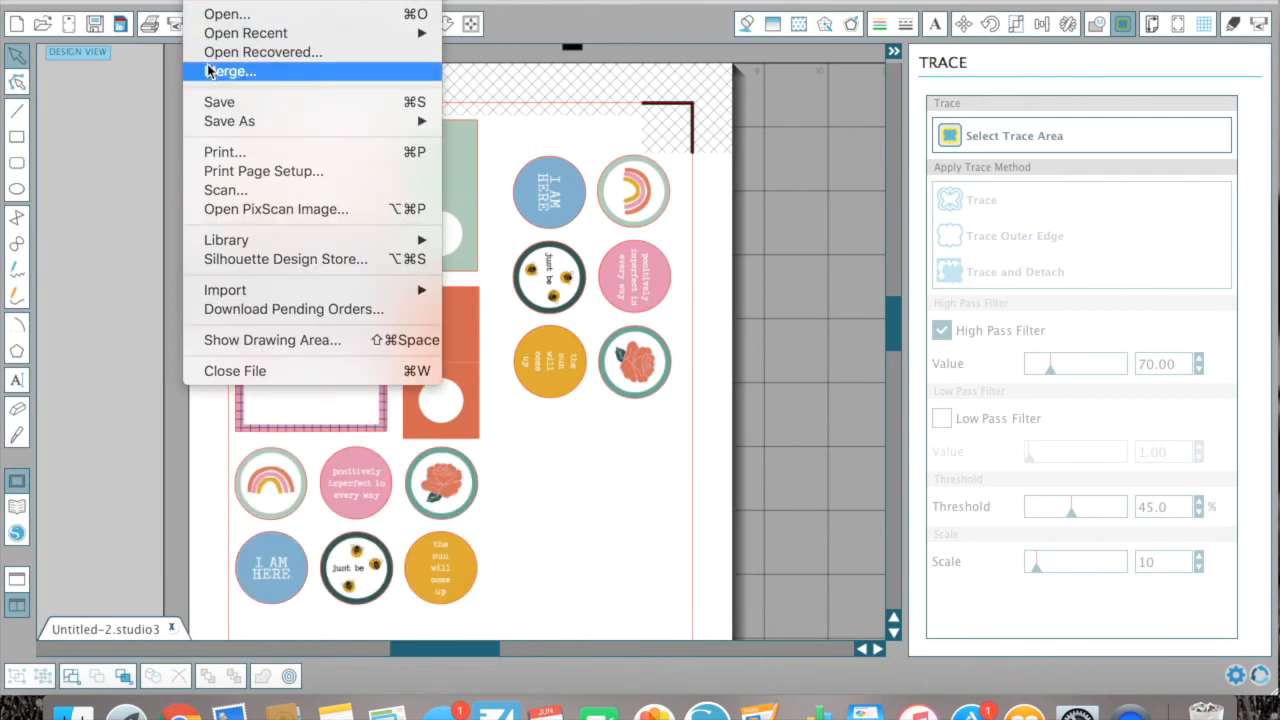
left_click(232, 152)
left_click(519, 150)
left_click(528, 189)
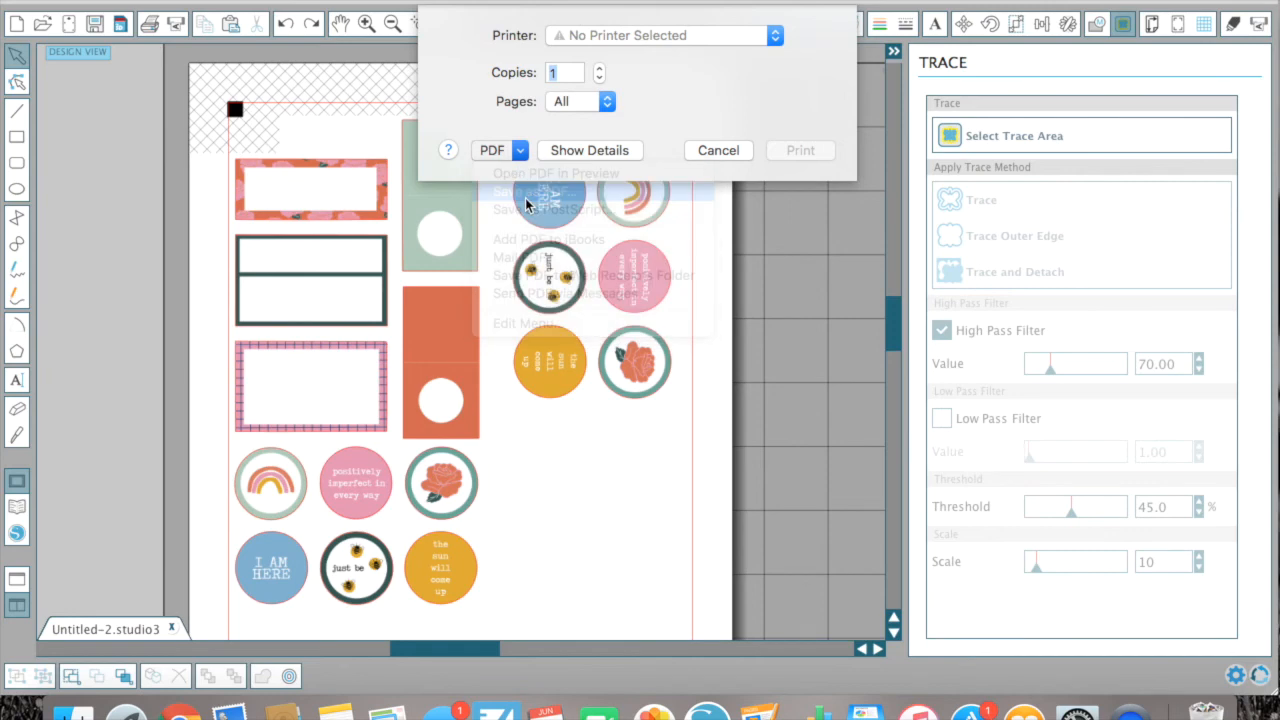
type("bk f")
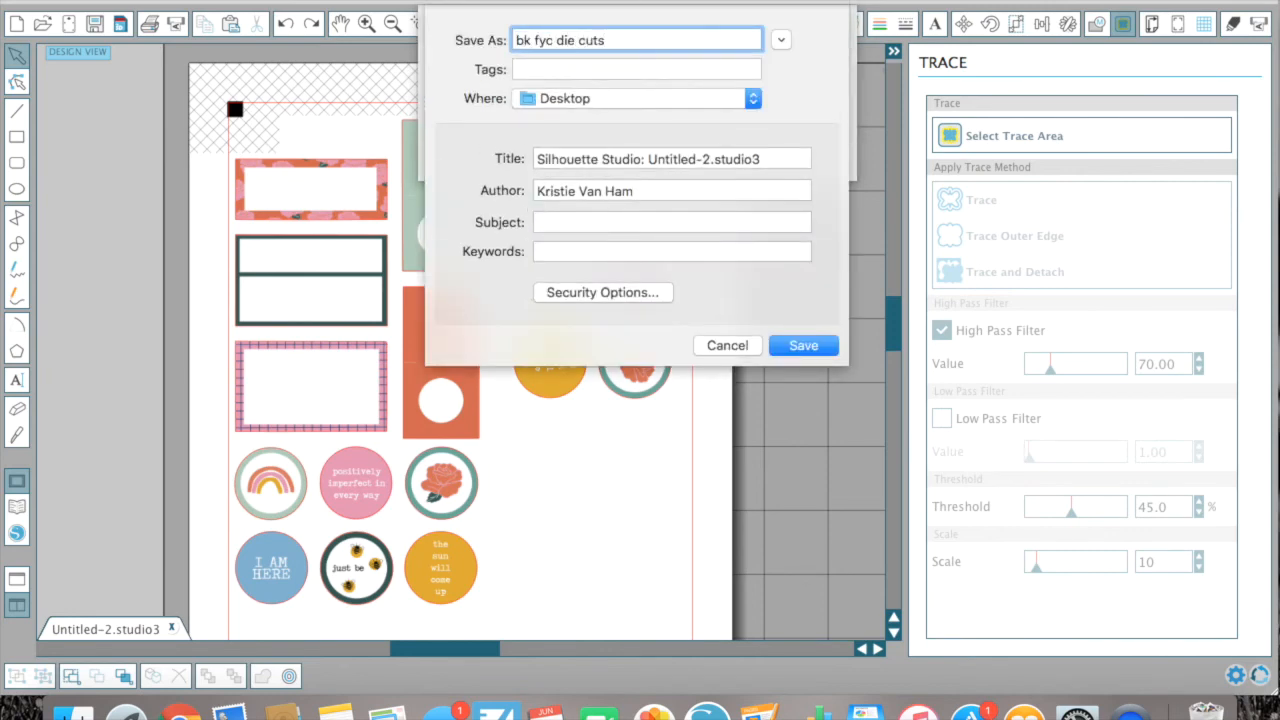
type("yc die cuts")
key("Return")
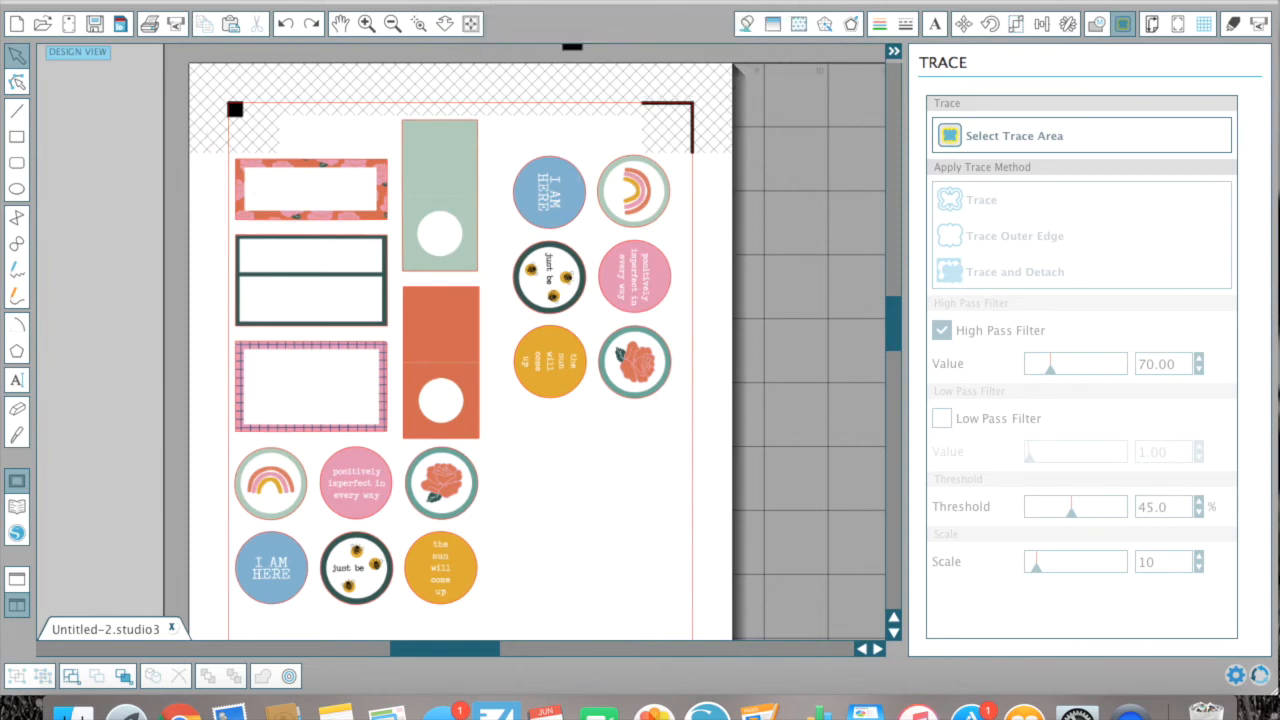
- Save the project to the Desktop in Silhouette Studio V3 format as "bk fyc die cutes"
left_click(210, 1)
left_click(218, 104)
type("bk fyc die cutes")
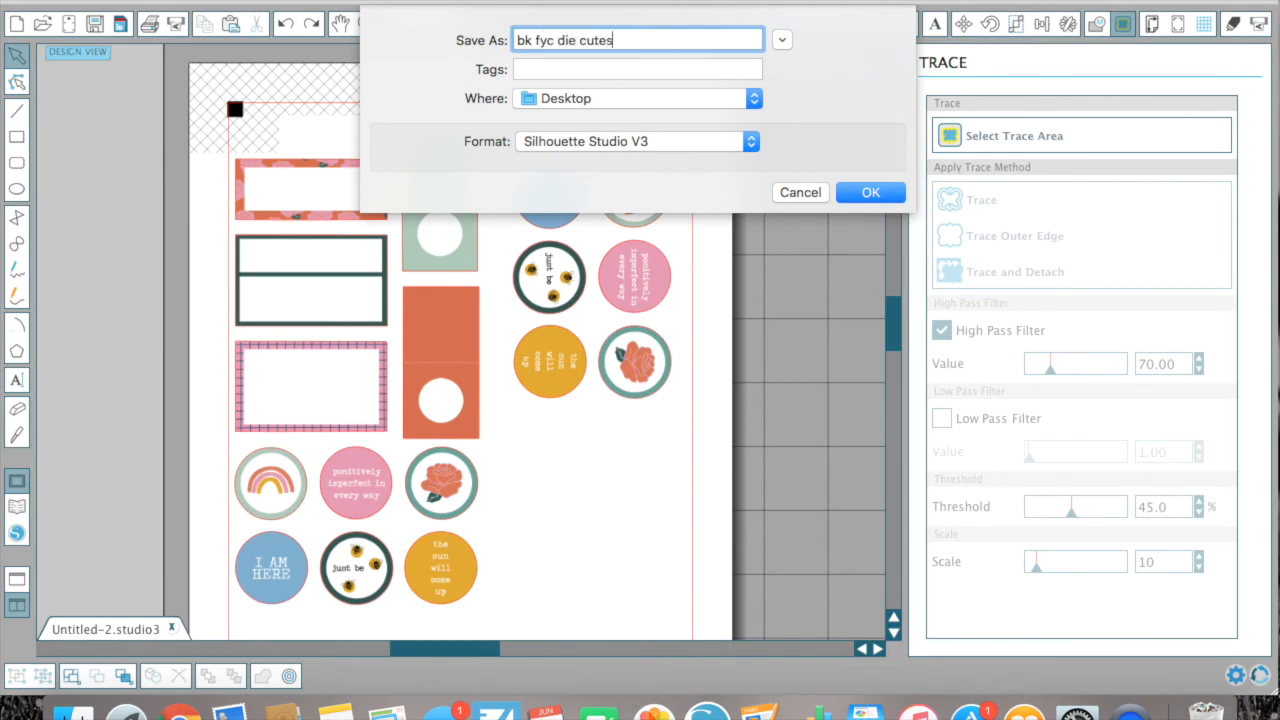
key("Return")
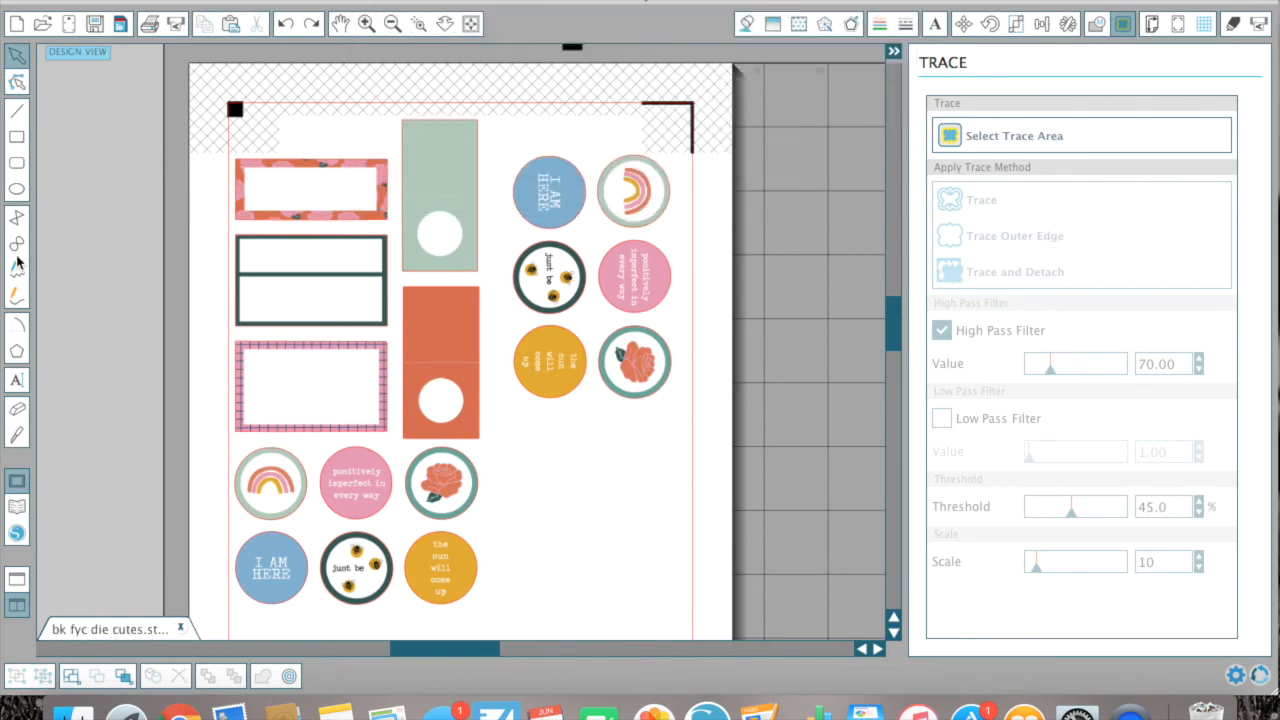
- Switch to the desktop and move the die cuts PDF and project files next to the bk fyc test files
left_click(14, 3)
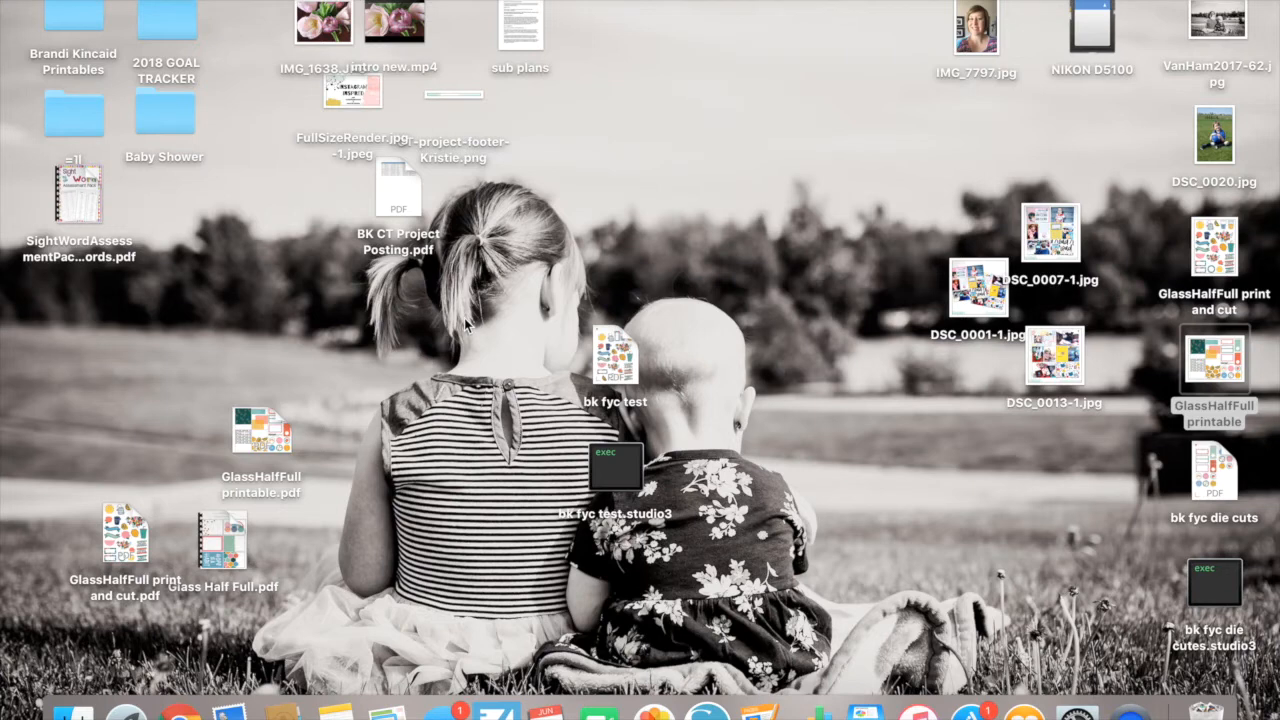
left_click_drag(1232, 487, 719, 340)
left_click_drag(1214, 583, 716, 452)
left_click(847, 453)
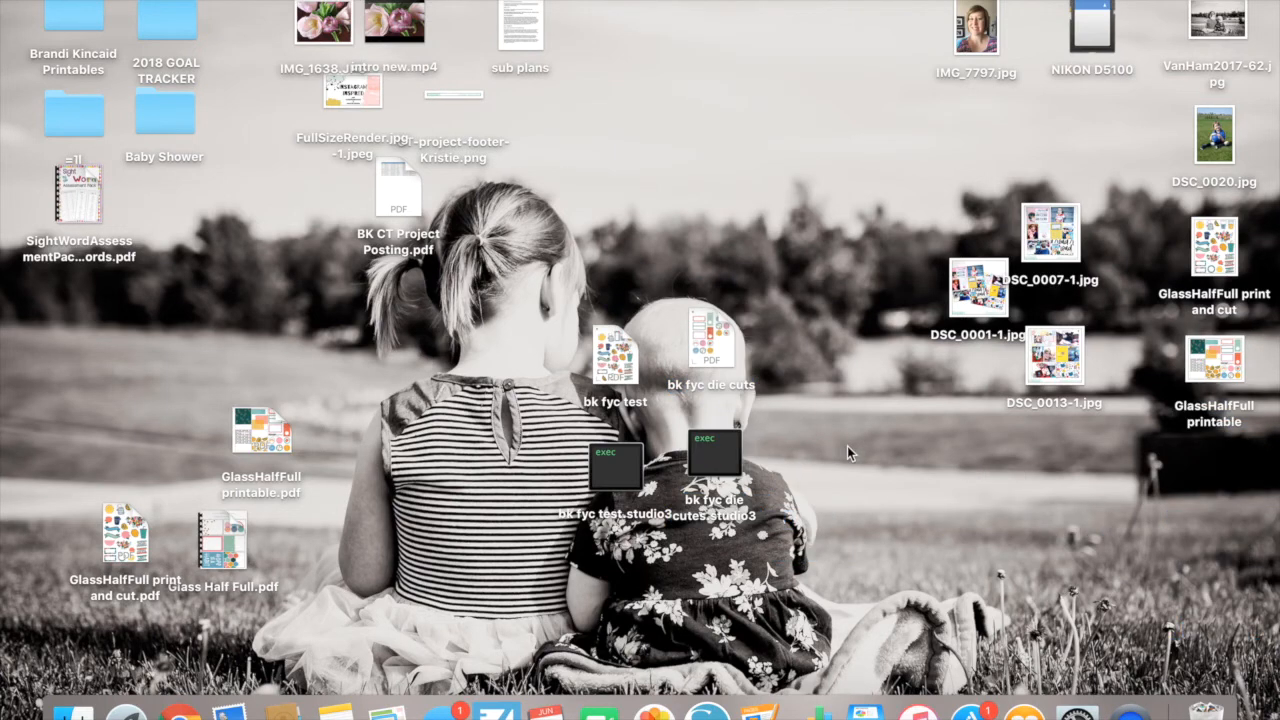
- Open the bk fyc test PDF in Preview, examine the whole page in full screen and look up the print command
double_click(613, 360)
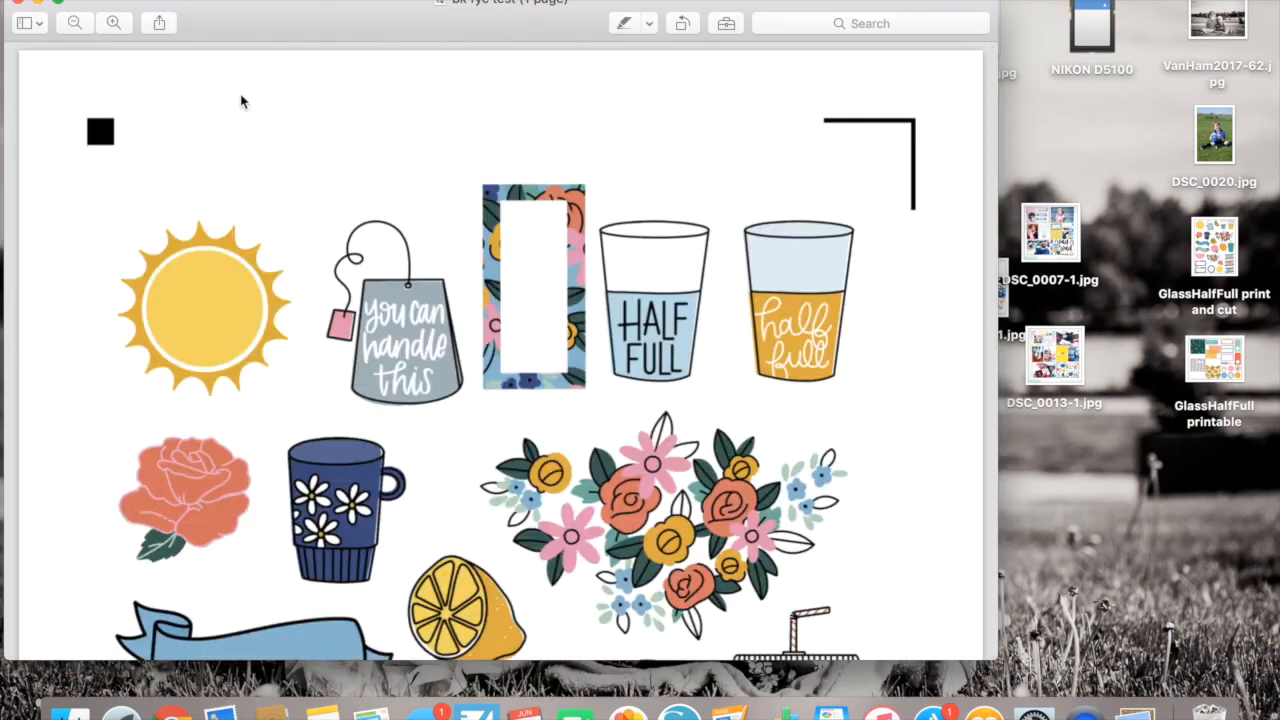
left_click(57, 6)
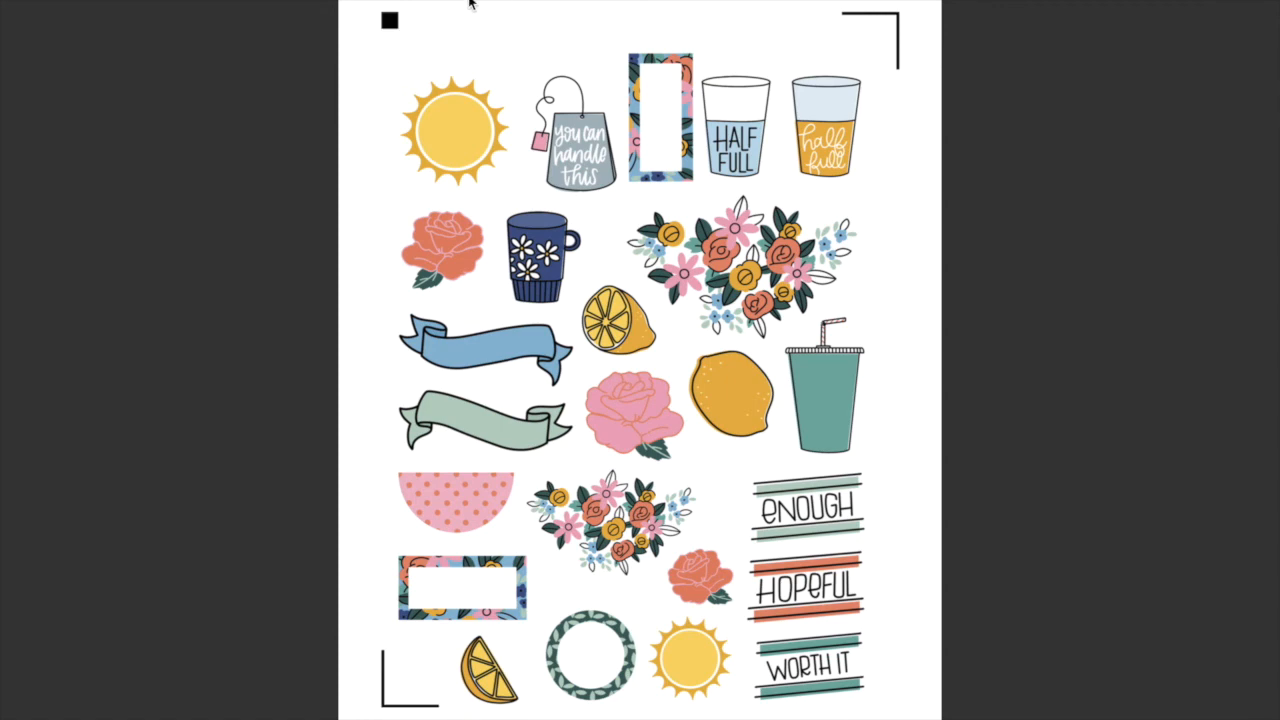
key("Escape")
left_click(140, 2)
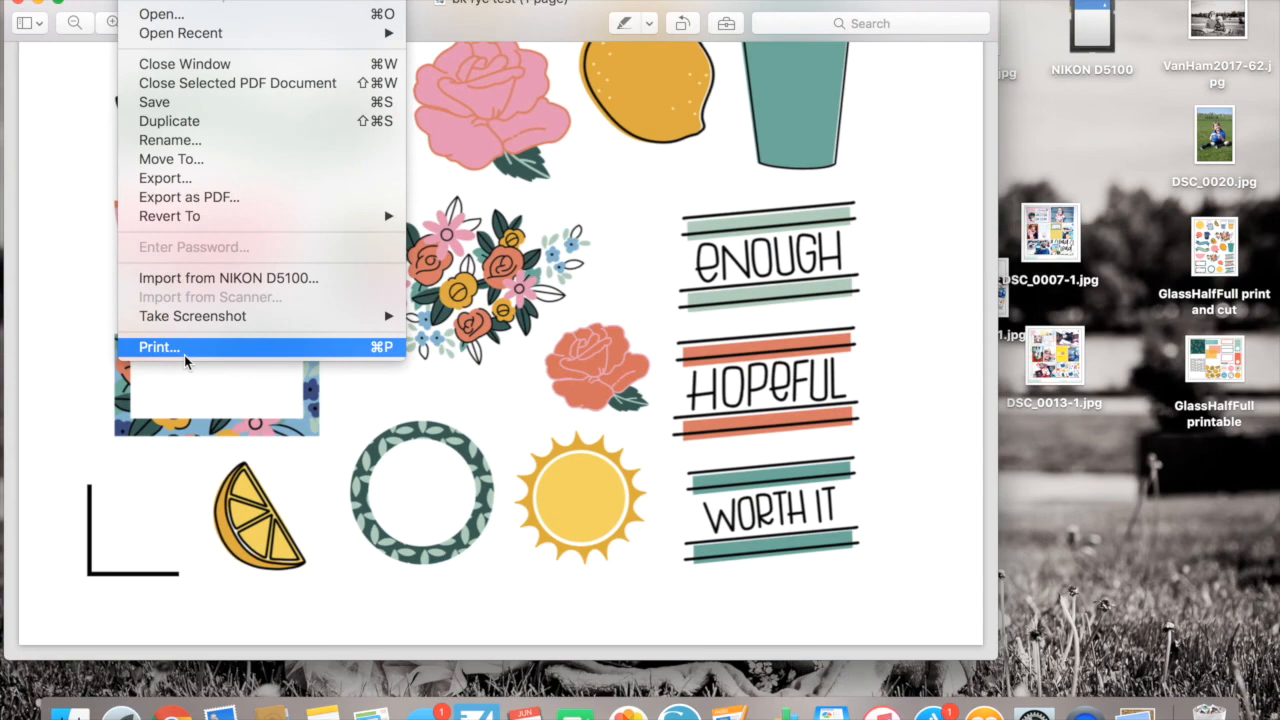
left_click(665, 172)
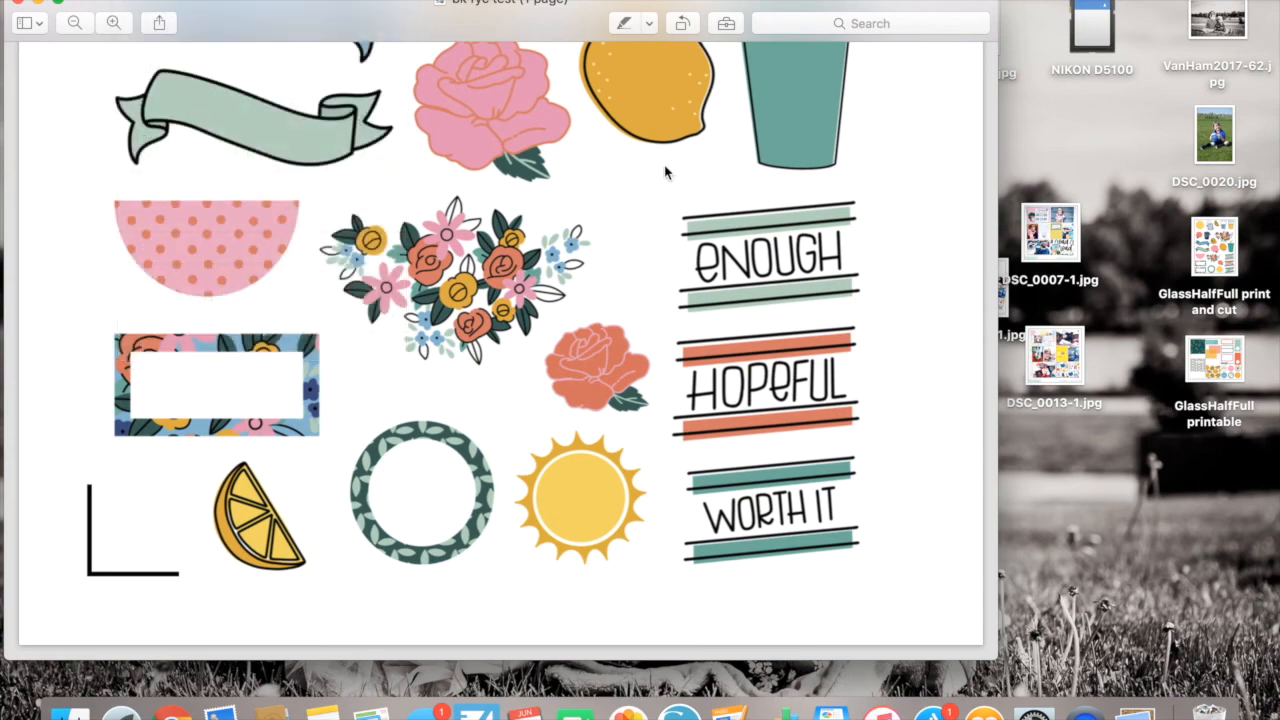
left_click(21, 3)
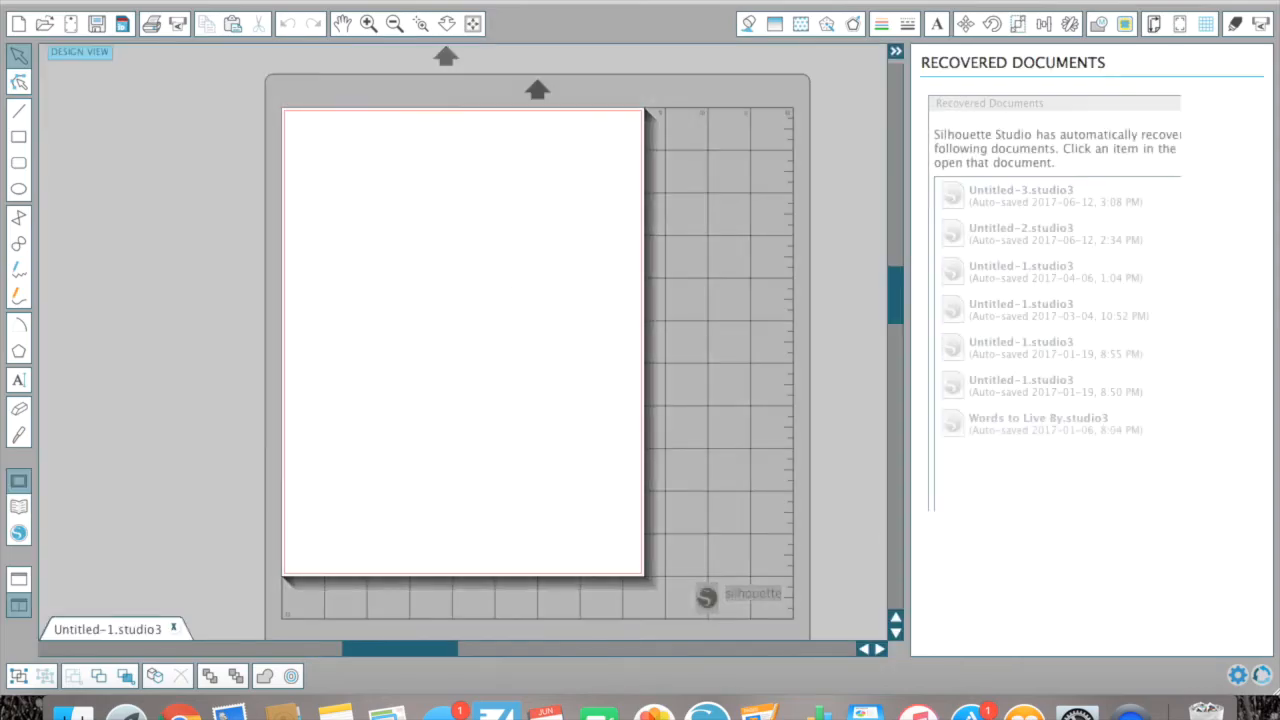
- Open the recent project bk fyc test.studio3 in Silhouette Studio
left_click(205, 1)
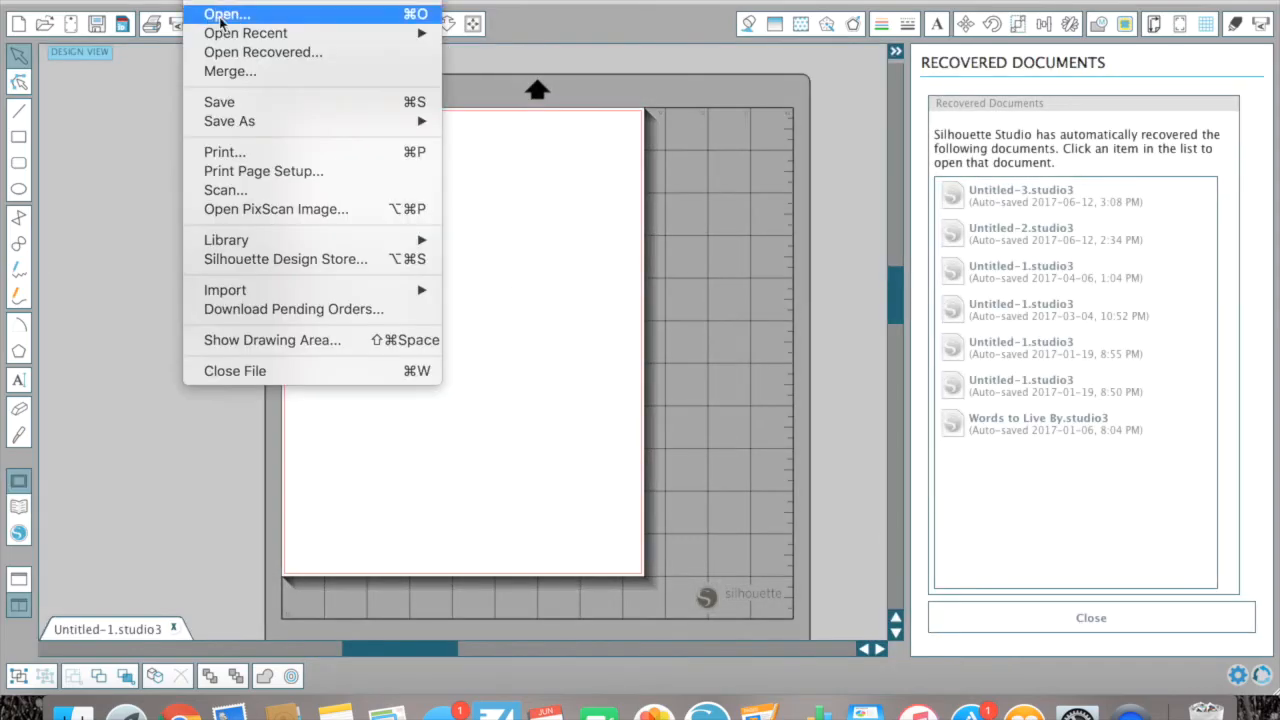
mouse_move(257, 34)
left_click(470, 35)
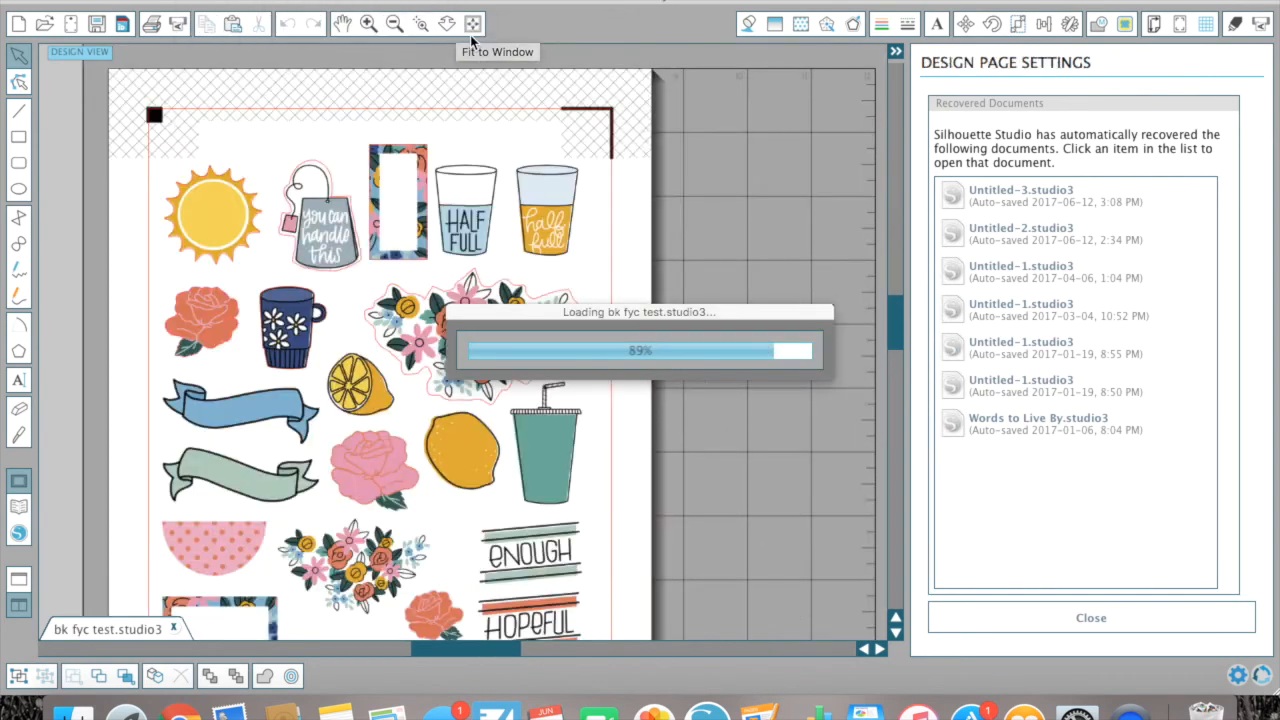
- Open the cut settings, choose plain Cardstock as the material type and review its blade, speed and thickness settings
left_click(1236, 30)
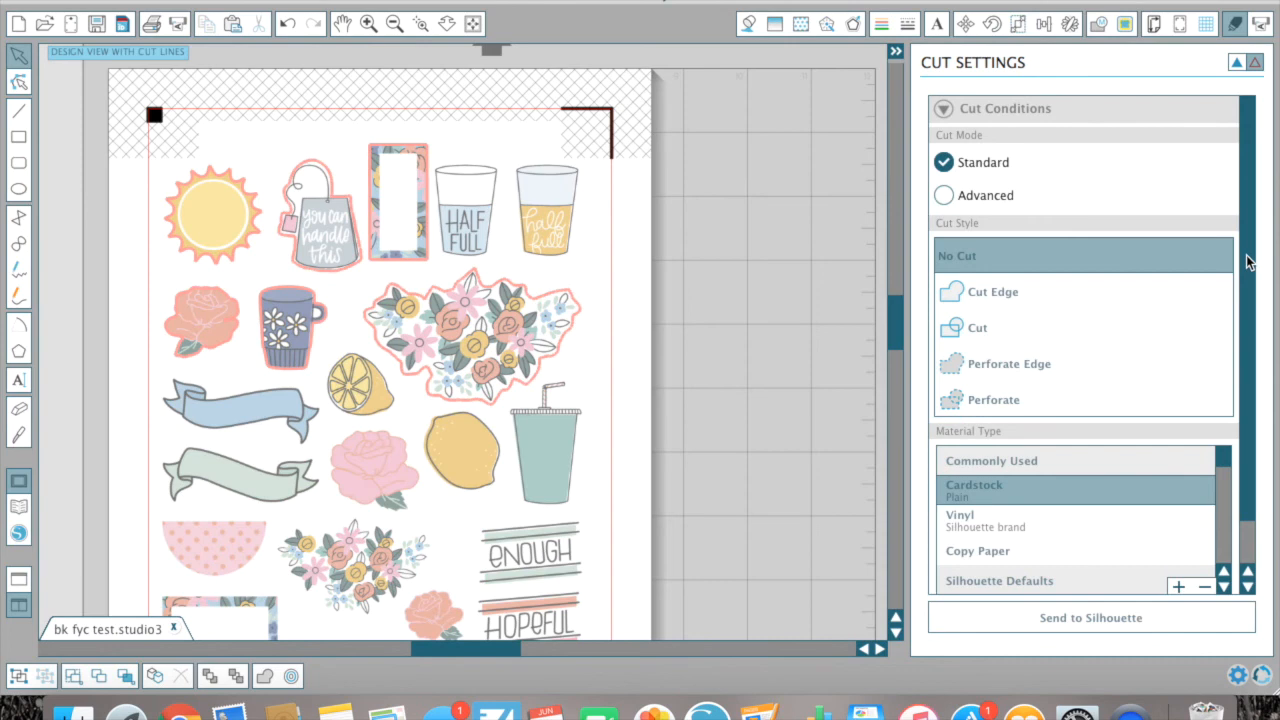
scroll(1253, 262, "down", 2)
left_click(1052, 443)
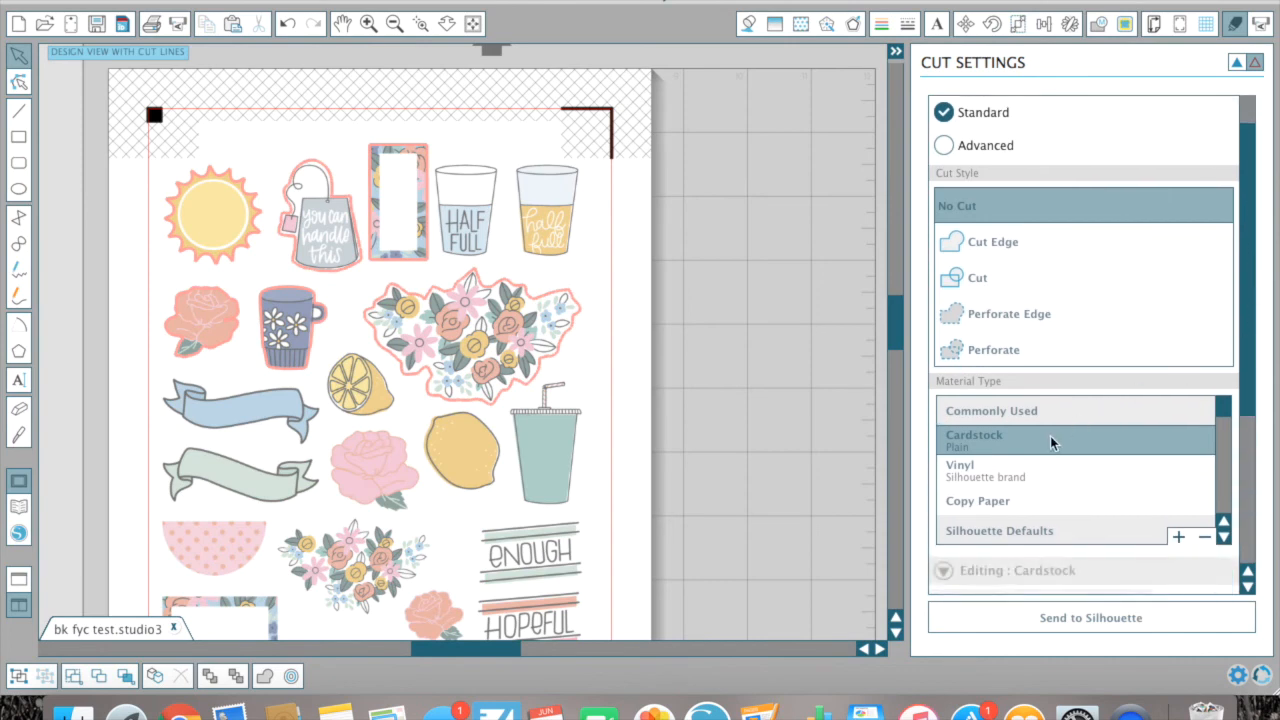
scroll(1260, 418, "down", 8)
scroll(1260, 420, "down", 3)
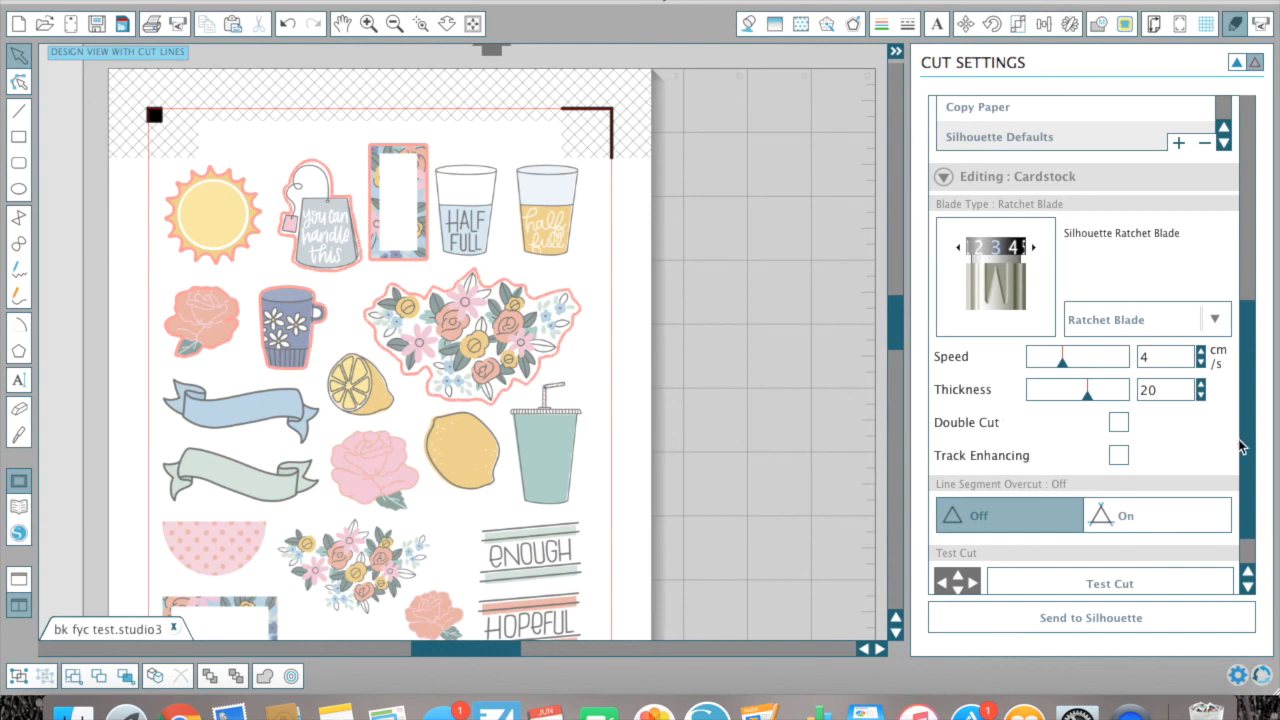
scroll(1250, 480, "down", 1)
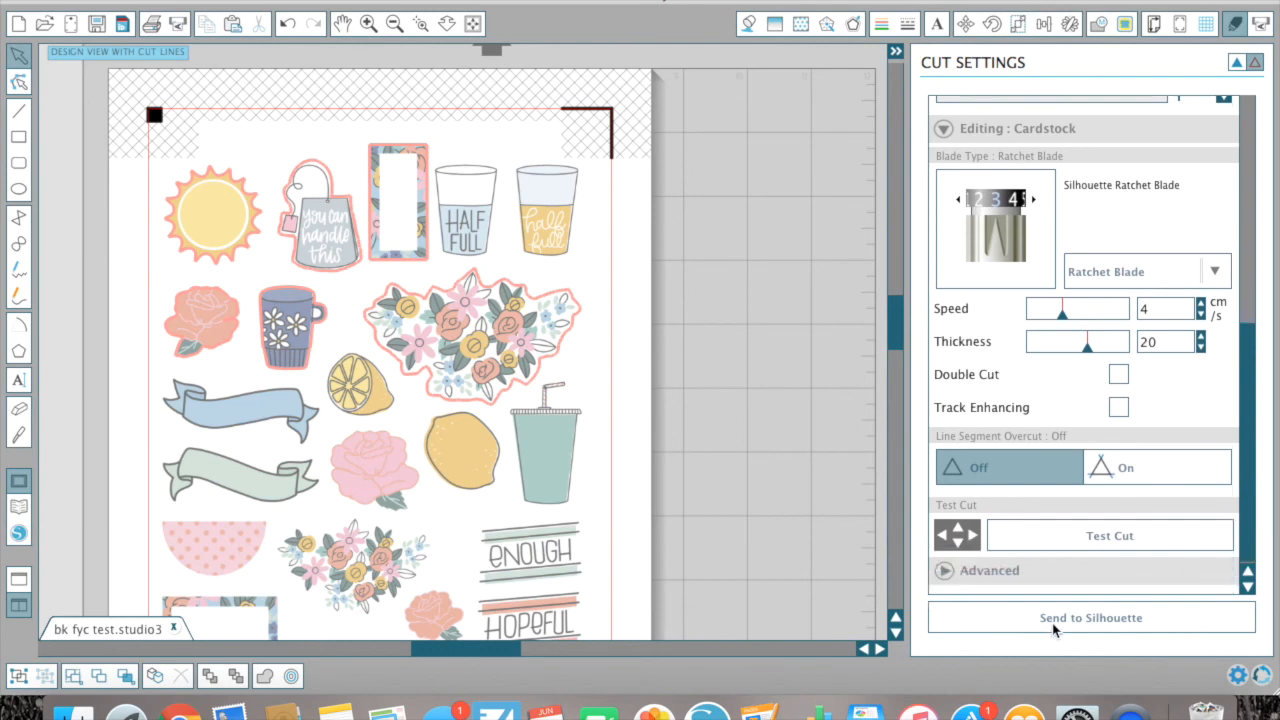